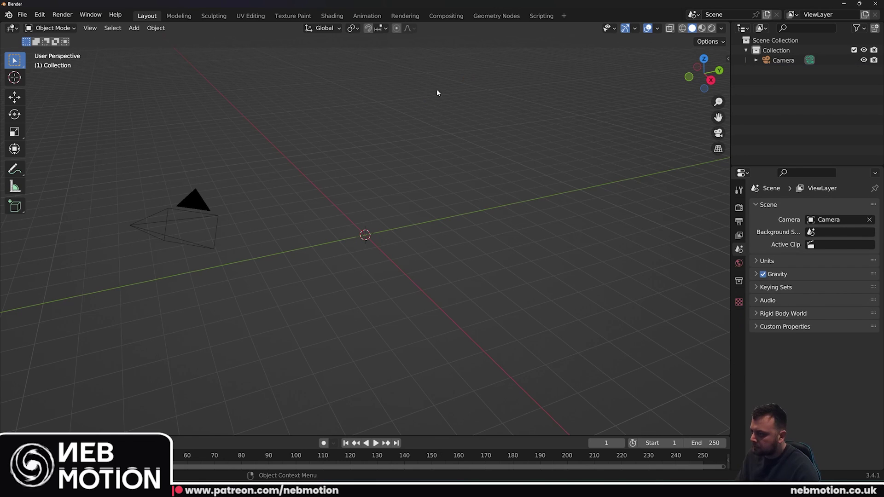
Add an ico sphere mesh at the world origin.
middle_click_drag(436, 90, 413, 129)
key("shift+a")
mouse_move(394, 164)
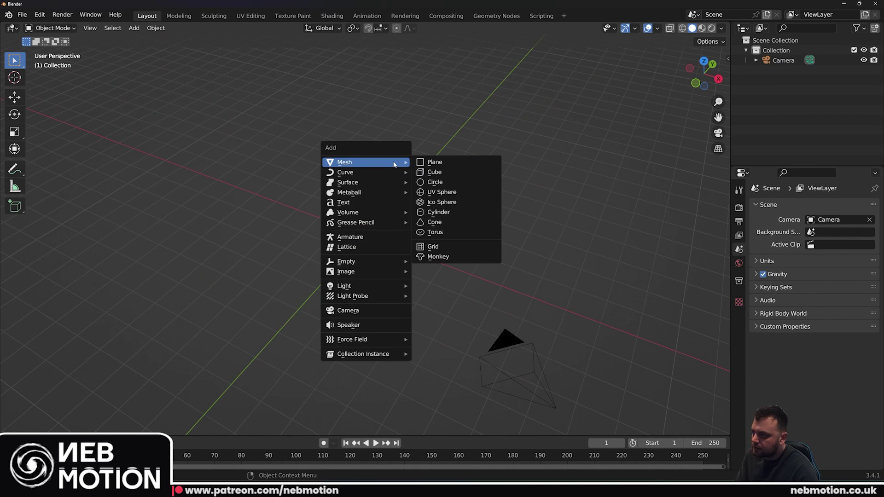
left_click(432, 203)
middle_click_drag(418, 177, 349, 212)
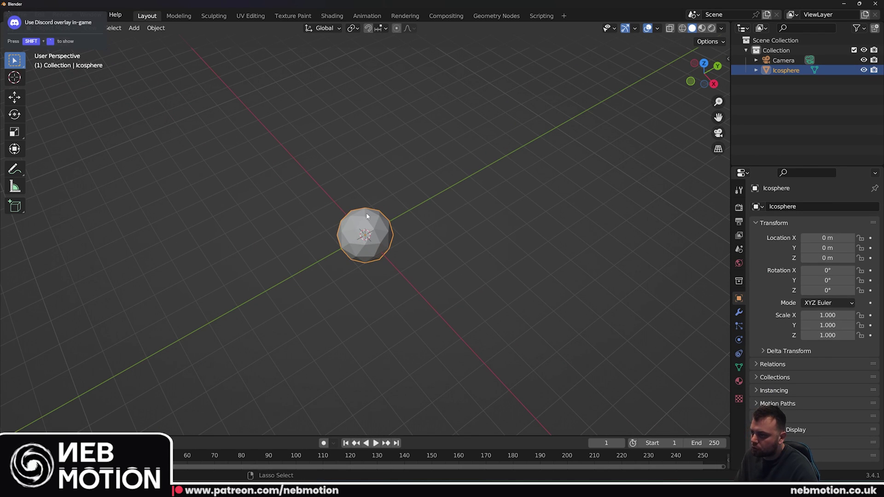
Give the icosphere a level 2 Subdivision Surface modifier and shade it smooth.
key("ctrl+2")
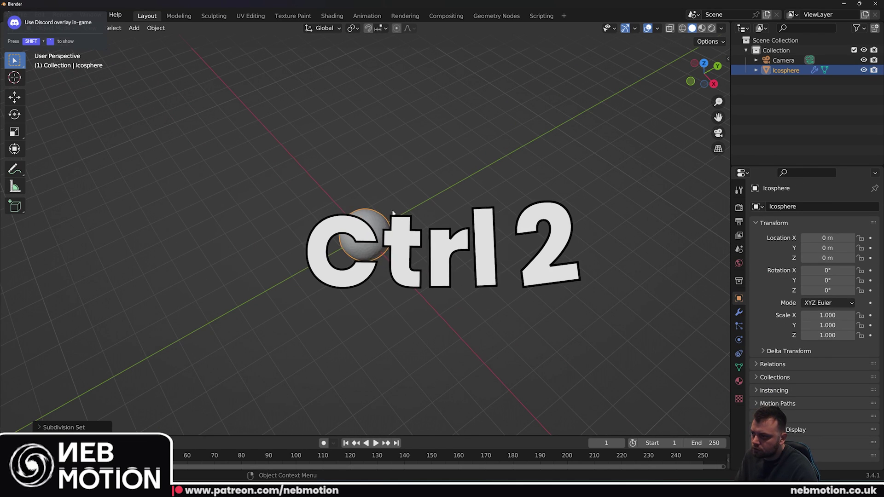
left_click(739, 312)
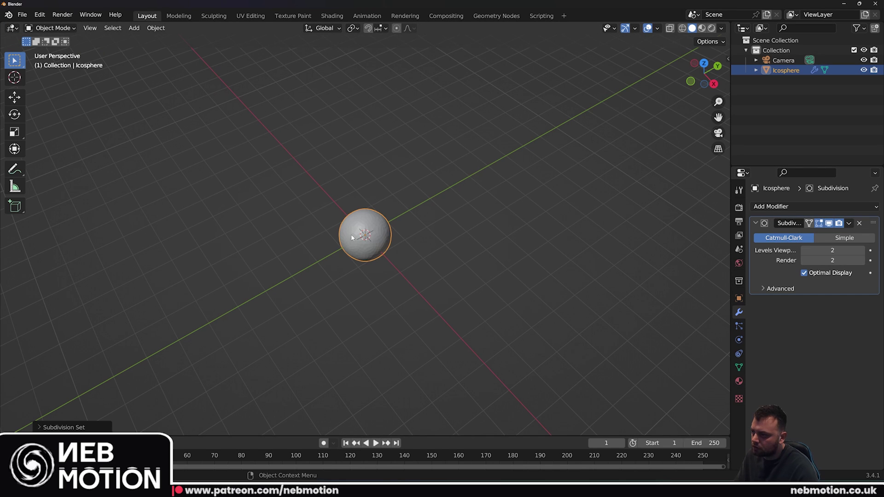
scroll(351, 234, "up", 8)
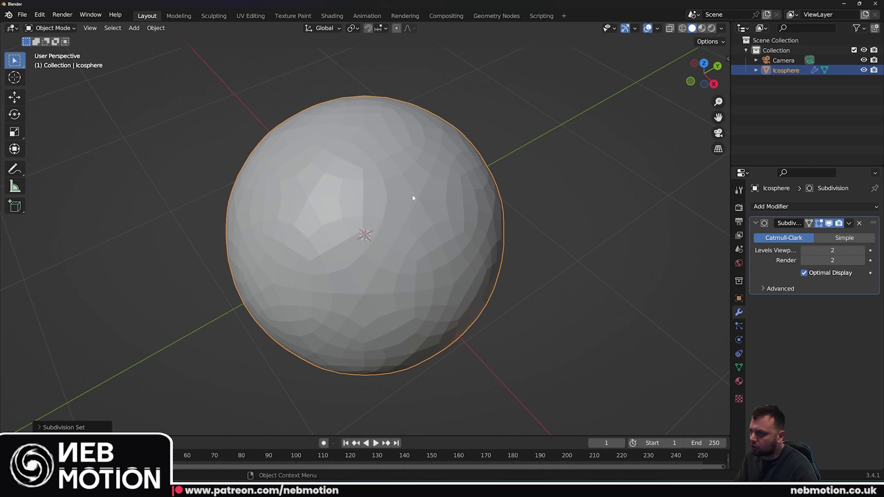
scroll(335, 149, "down", 4)
scroll(405, 202, "up", 1)
right_click(377, 183)
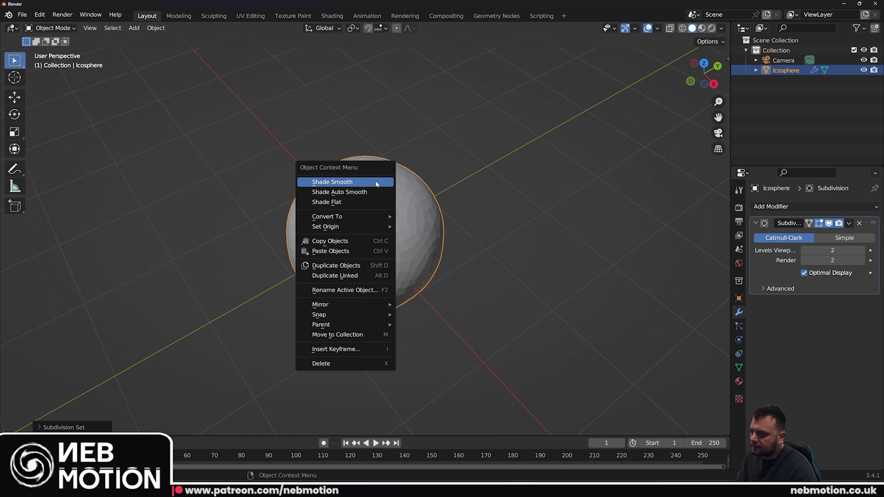
left_click(338, 182)
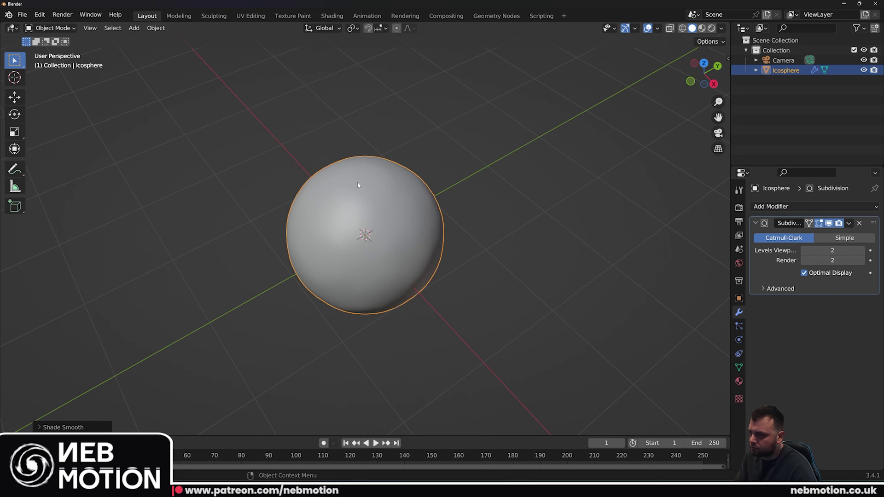
Scale the icosphere up by a factor of 8.
scroll(402, 234, "up", 4)
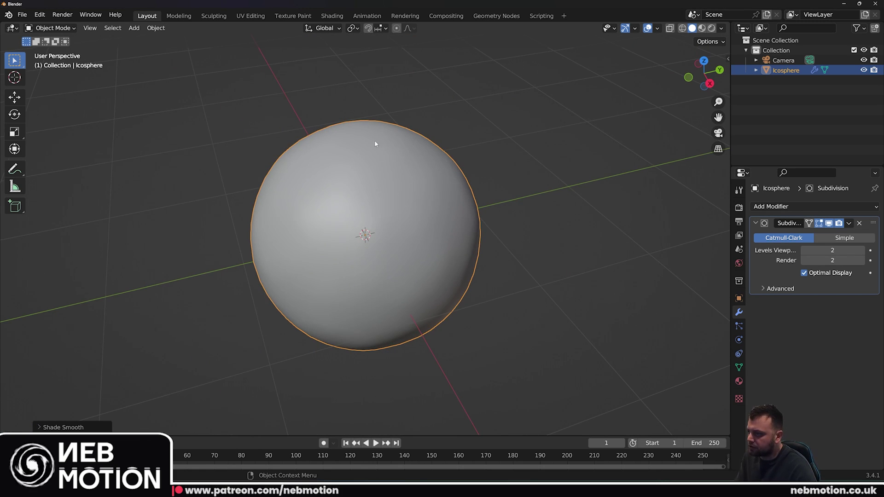
scroll(376, 184, "down", 3)
scroll(373, 217, "up", 2)
scroll(377, 230, "down", 8)
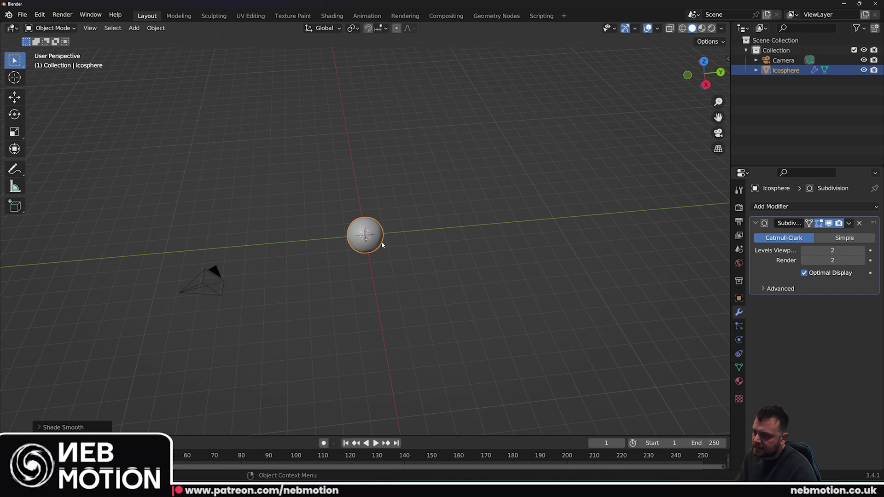
key("s")
key("8")
key("Return")
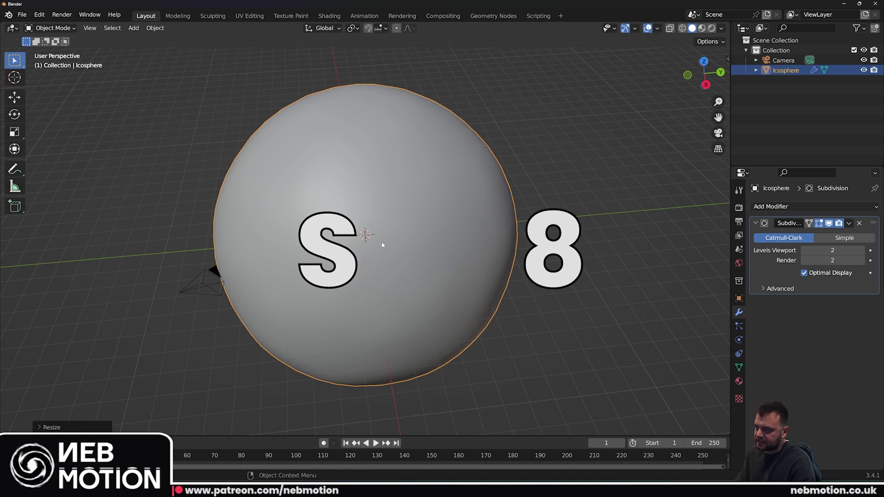
Select the camera and clear both its location and its rotation.
scroll(398, 193, "down", 4)
middle_click_drag(339, 197, 375, 192)
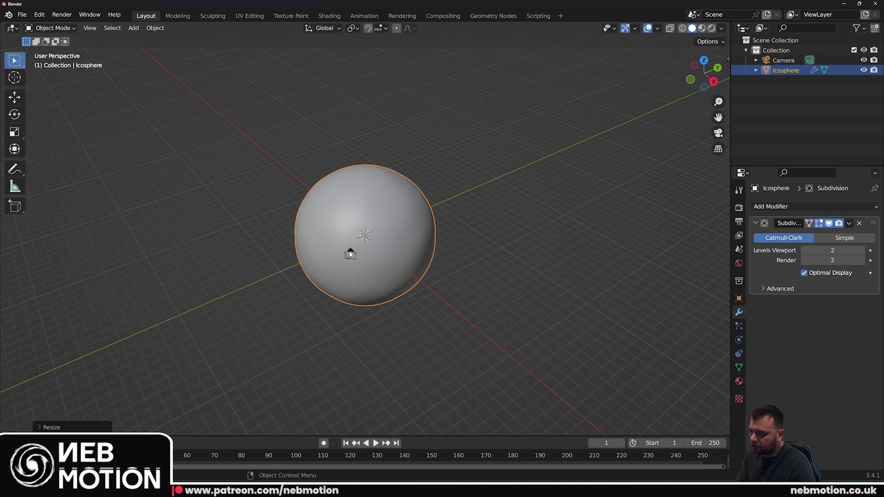
left_click(350, 254)
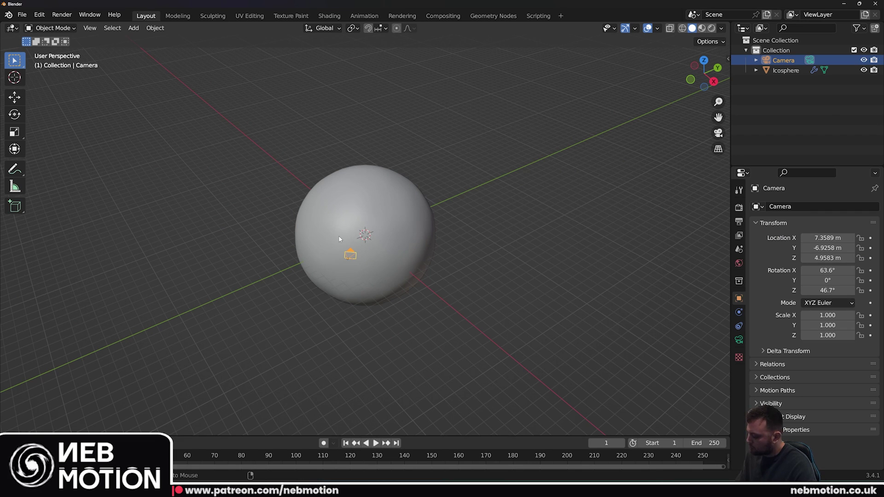
key("alt+g")
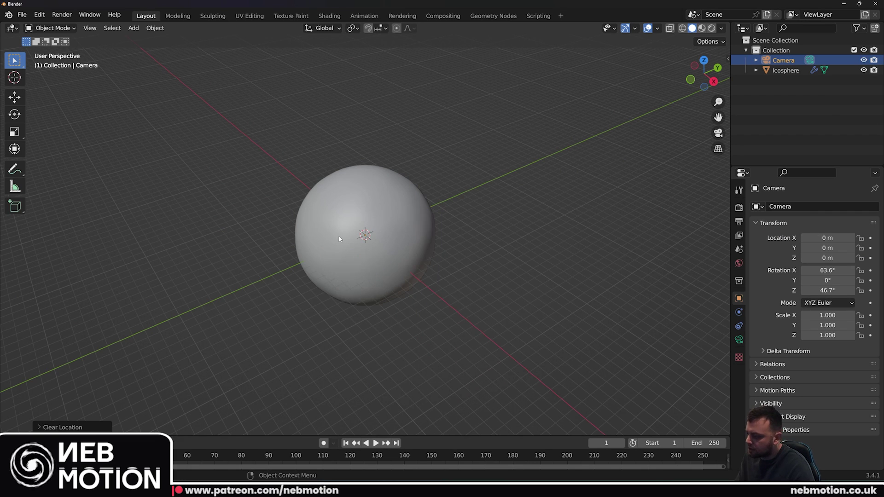
key("alt+r")
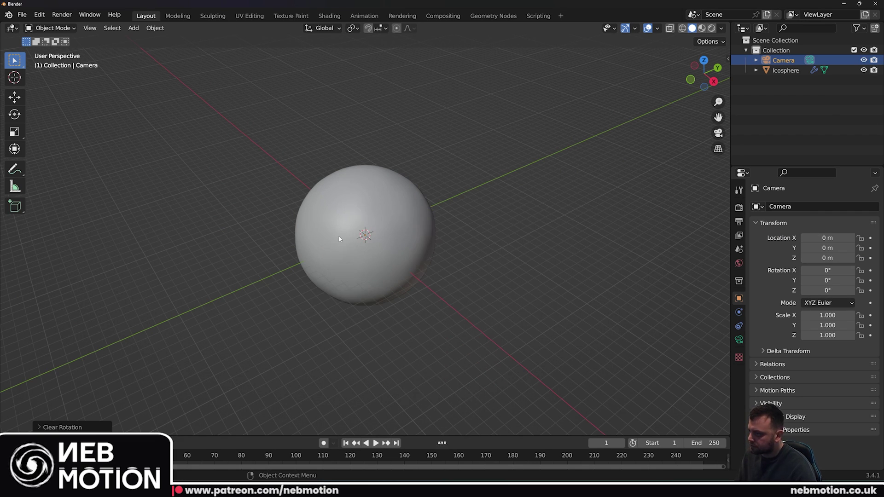
Turn on X-ray display in the viewport to show the camera inside the sphere.
left_click(670, 29)
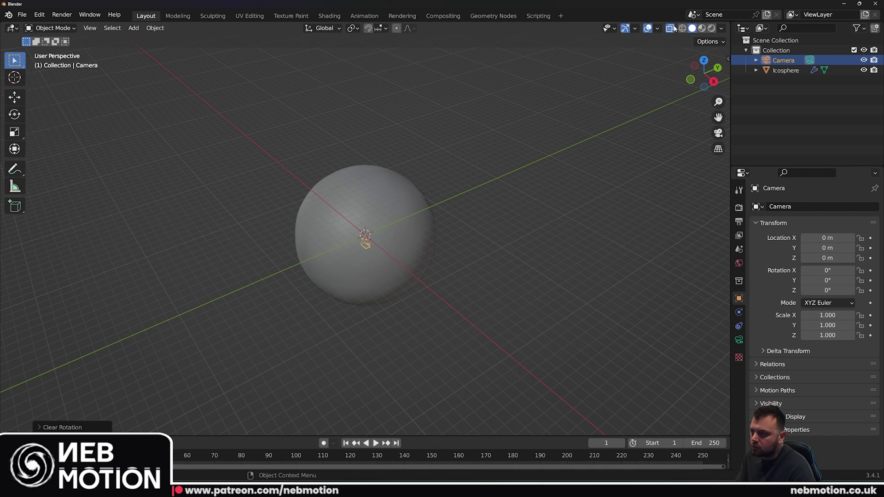
scroll(385, 213, "up", 2)
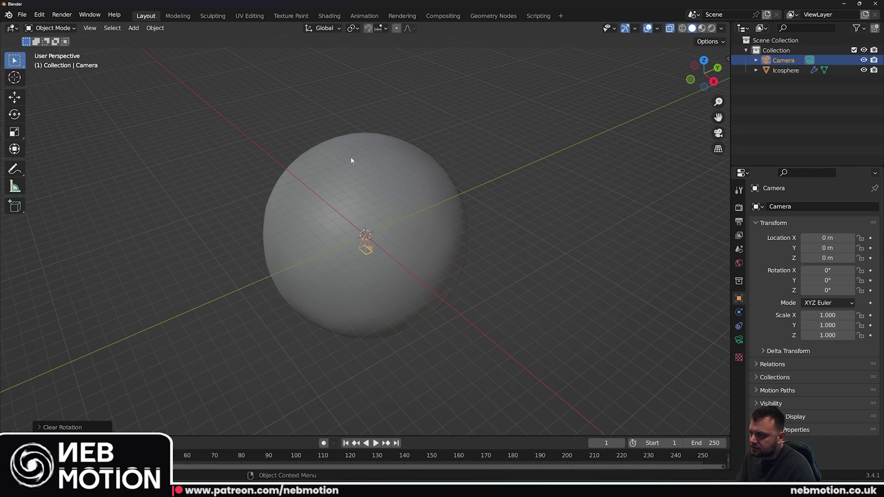
middle_click_drag(351, 160, 368, 129)
left_click(671, 28)
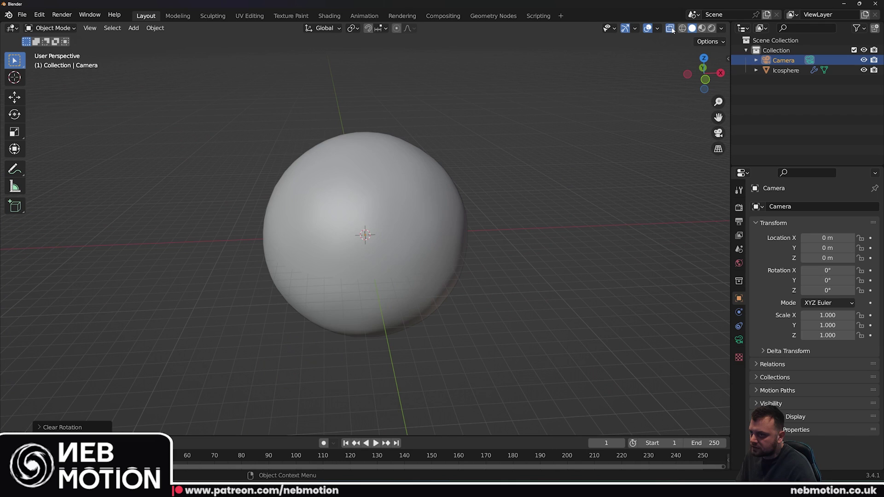
left_click(670, 29)
scroll(538, 109, "up", 3)
middle_click_drag(537, 109, 305, 197)
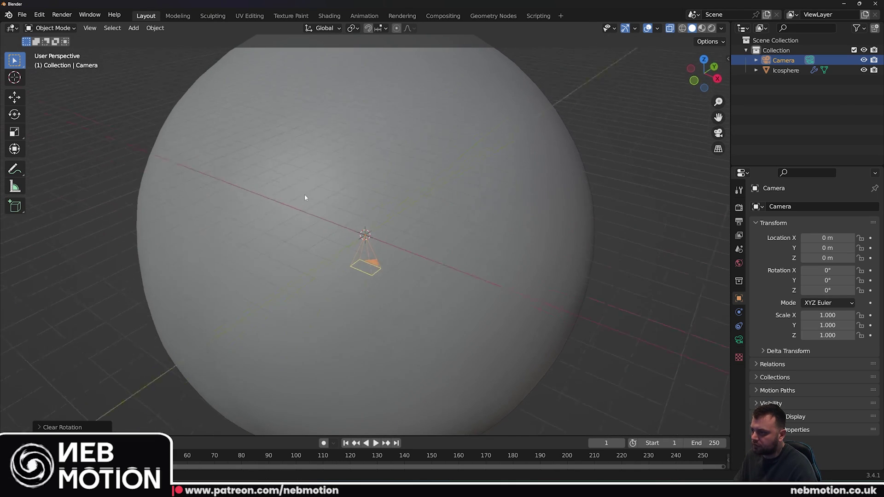
Move the camera up along Z to about 7.2 m, just inside the top of the sphere.
scroll(384, 232, "down", 3)
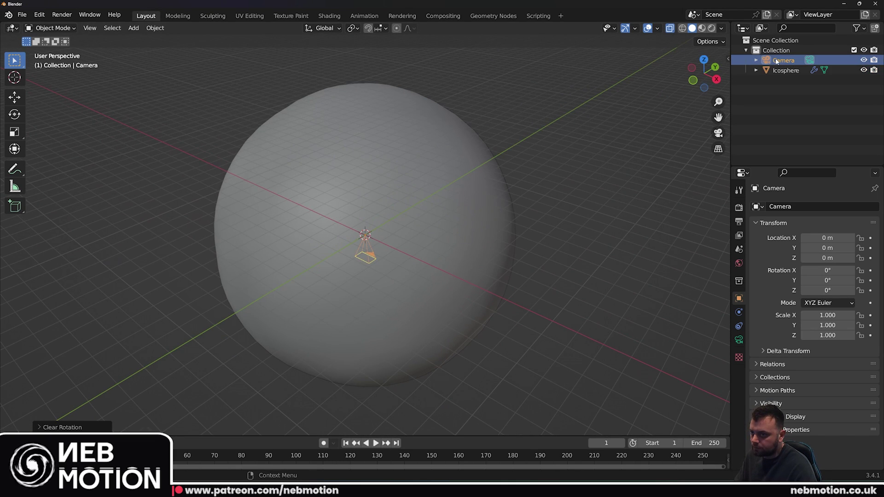
key("g")
key("z")
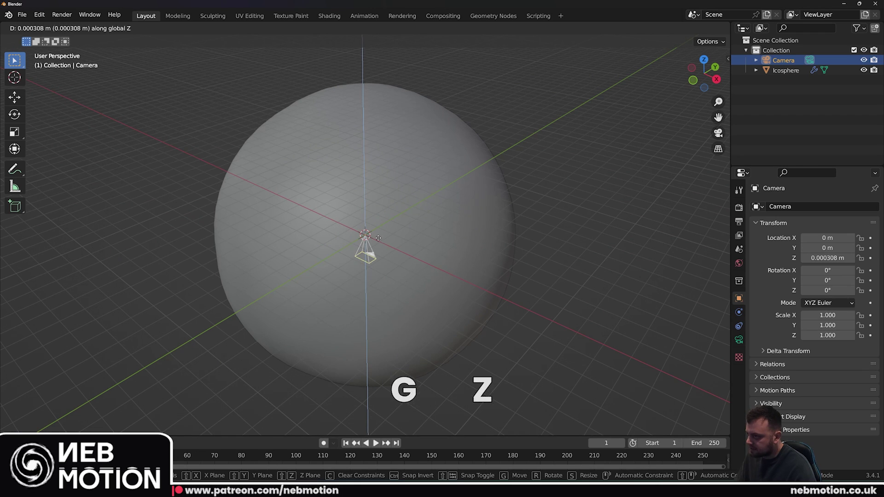
left_click(373, 97)
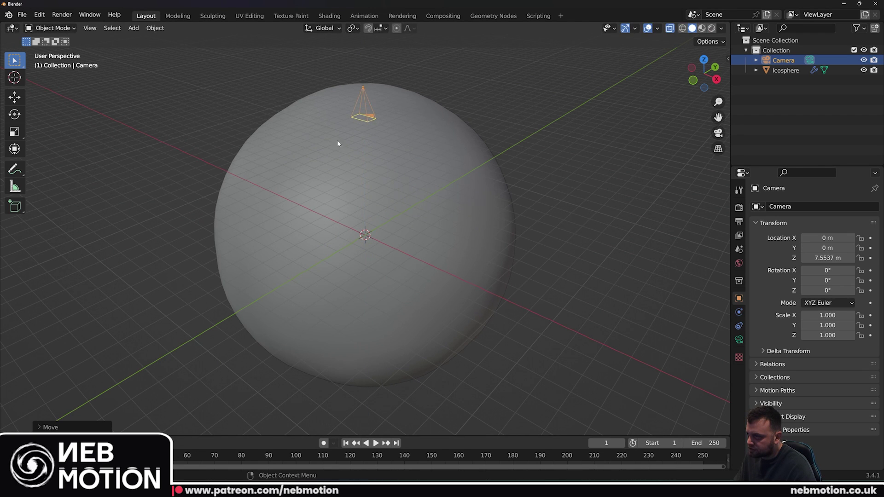
middle_click_drag(337, 140, 400, 149)
scroll(387, 131, "up", 1)
Check the framing through the camera, then return to a perspective view of the whole sphere.
key("KP_0")
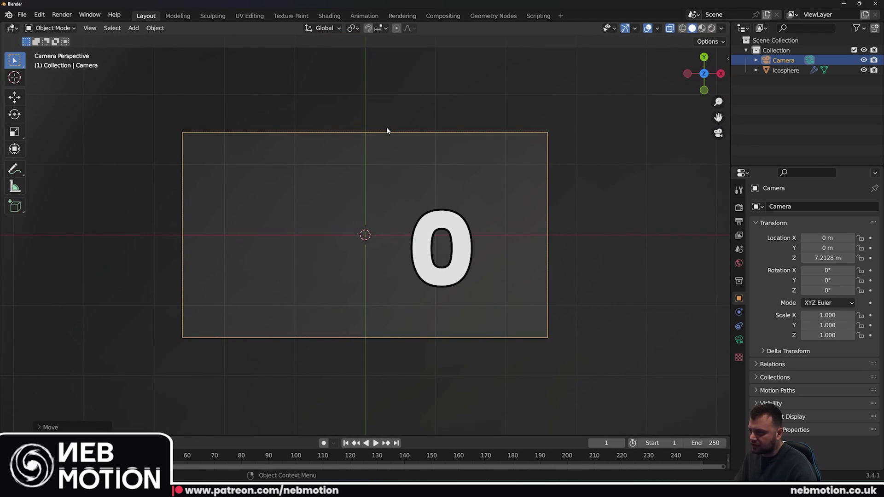
scroll(349, 193, "up", 2)
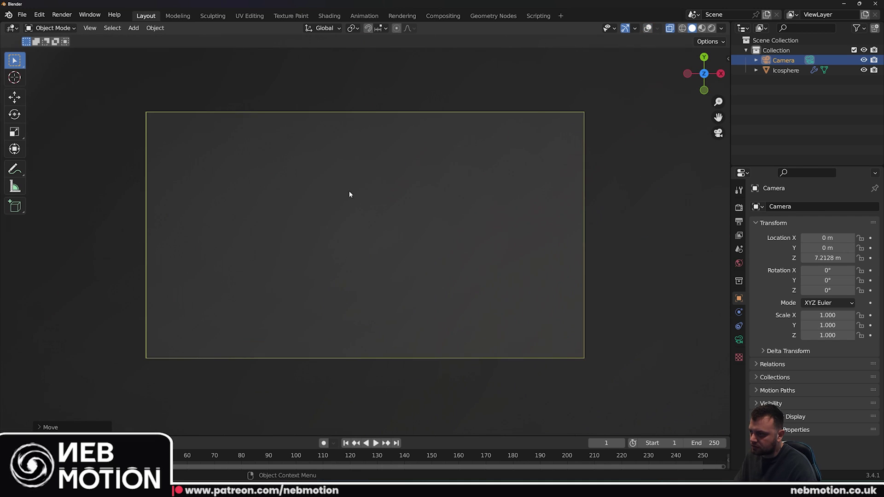
scroll(349, 223, "down", 7)
scroll(276, 175, "up", 6)
middle_click_drag(255, 147, 256, 121)
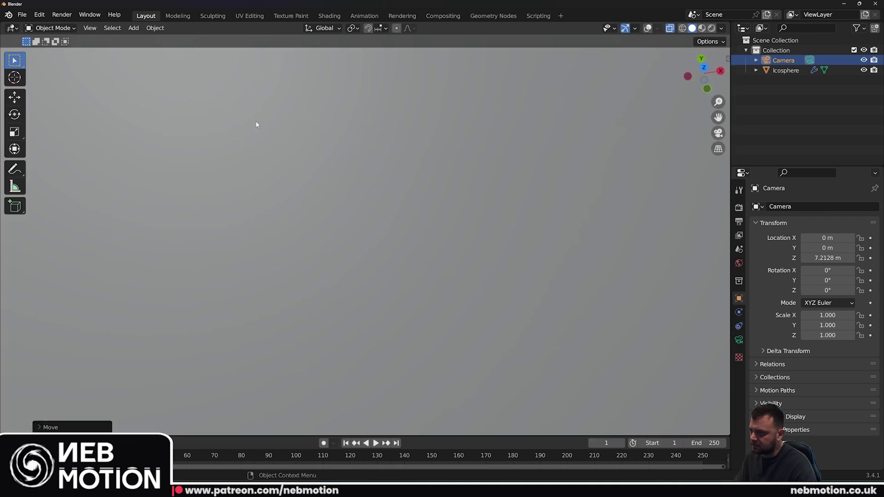
scroll(323, 170, "down", 4)
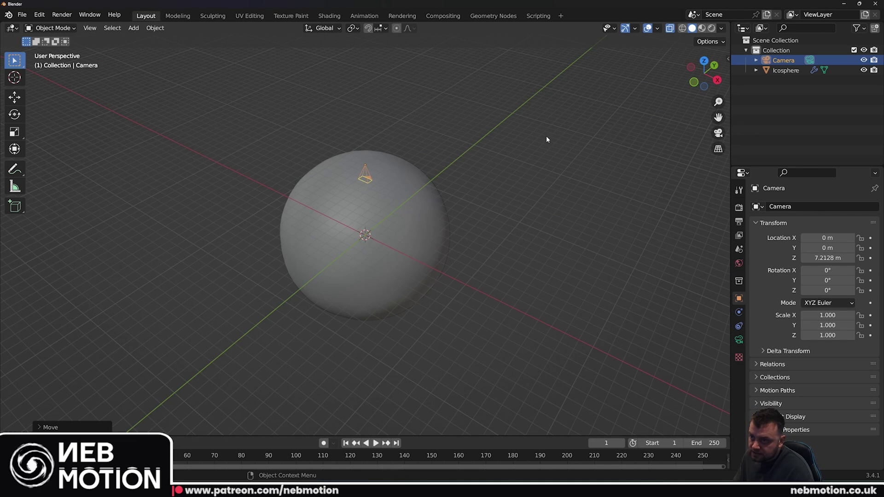
Switch the viewport to Rendered shading and inspect the sphere from several angles.
middle_click_drag(360, 190, 337, 204)
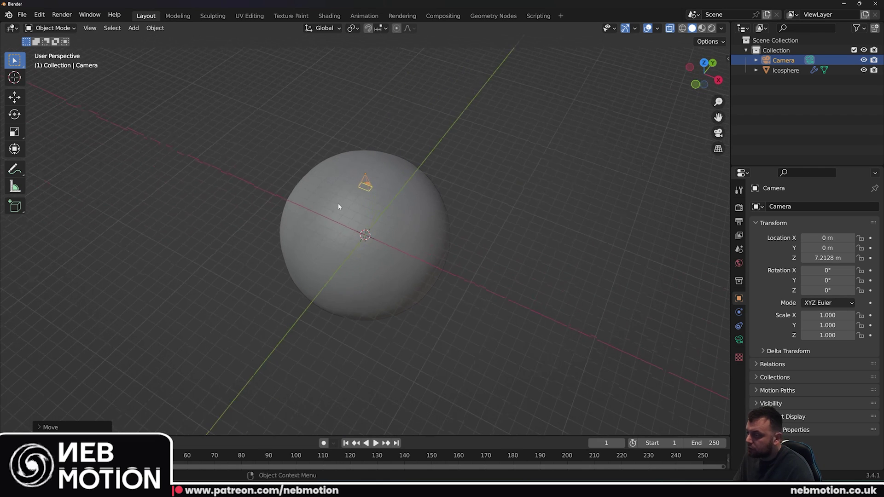
key("z")
key("8")
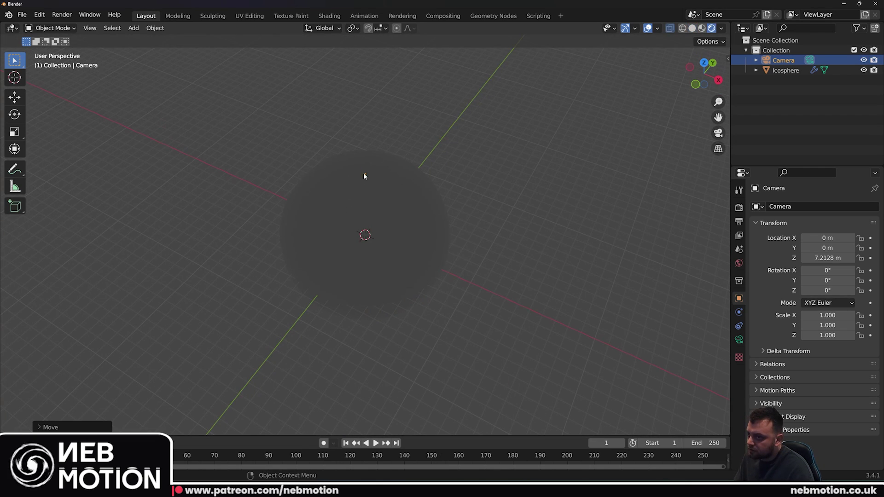
middle_click_drag(364, 176, 479, 152)
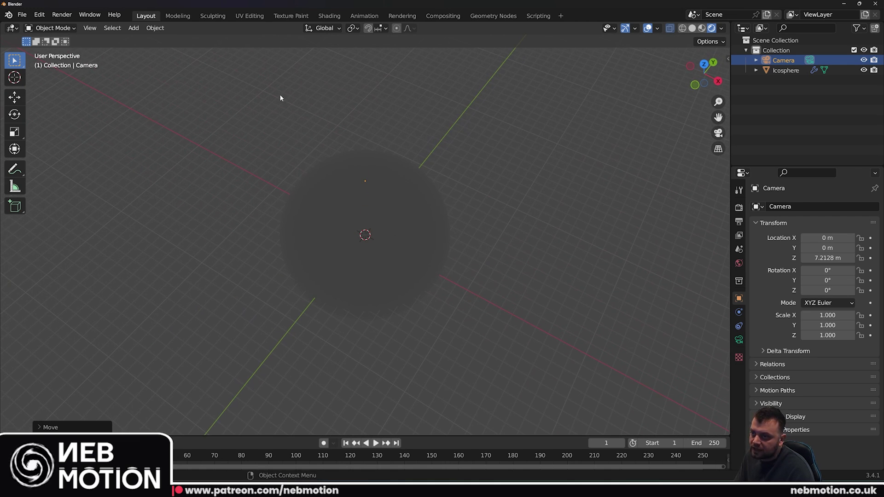
middle_click_drag(408, 171, 315, 100)
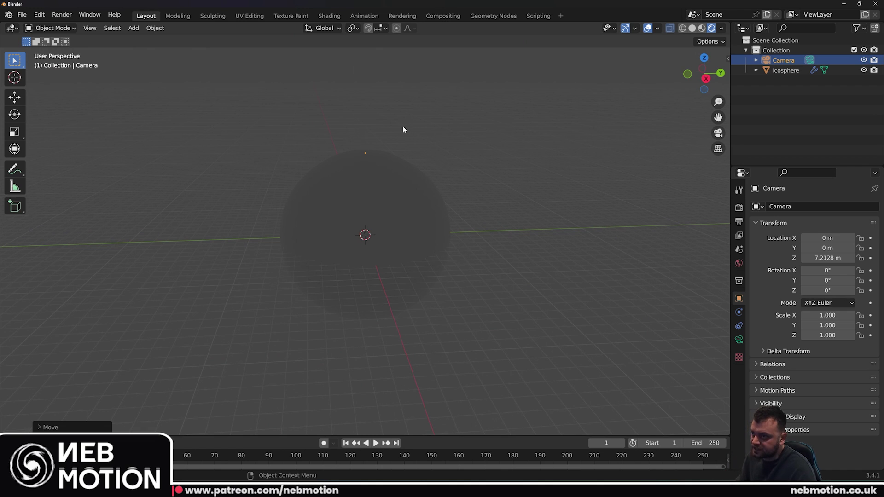
Split the 3D viewport vertically in half, make the new area a Shader Editor and hide its sidebar.
left_click_drag(727, 27, 364, 61)
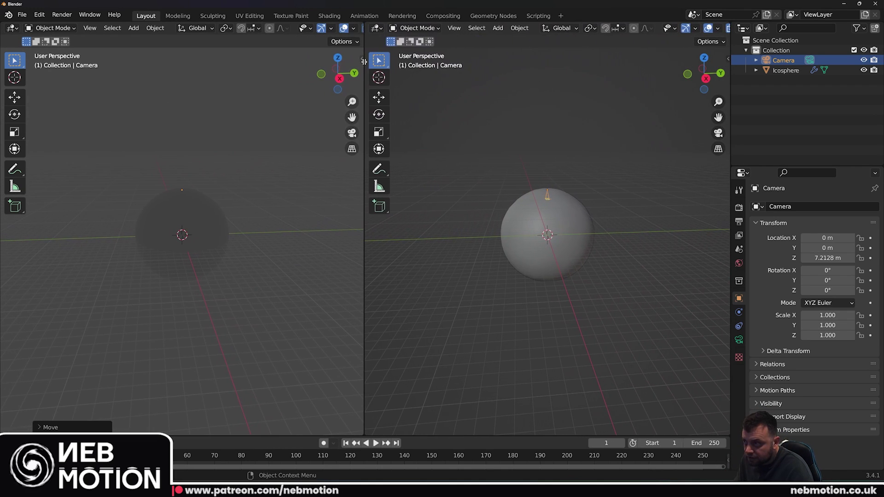
left_click(377, 29)
left_click(382, 29)
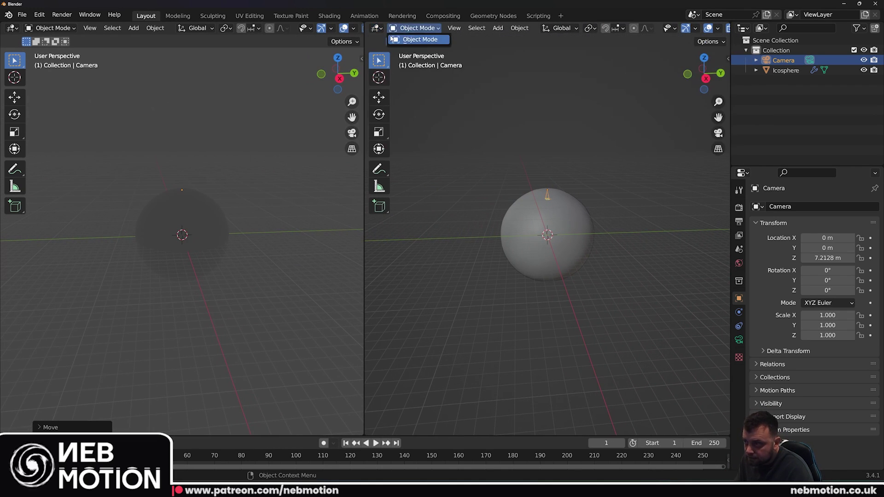
left_click(377, 28)
left_click(402, 123)
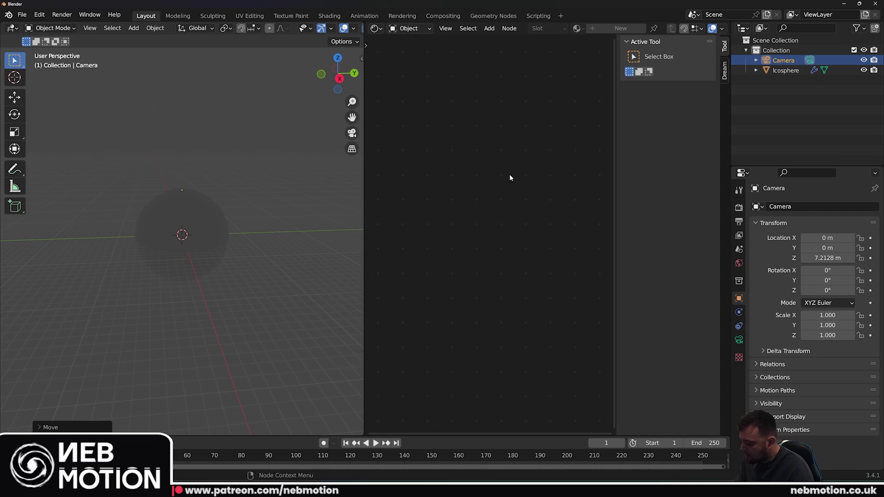
key("n")
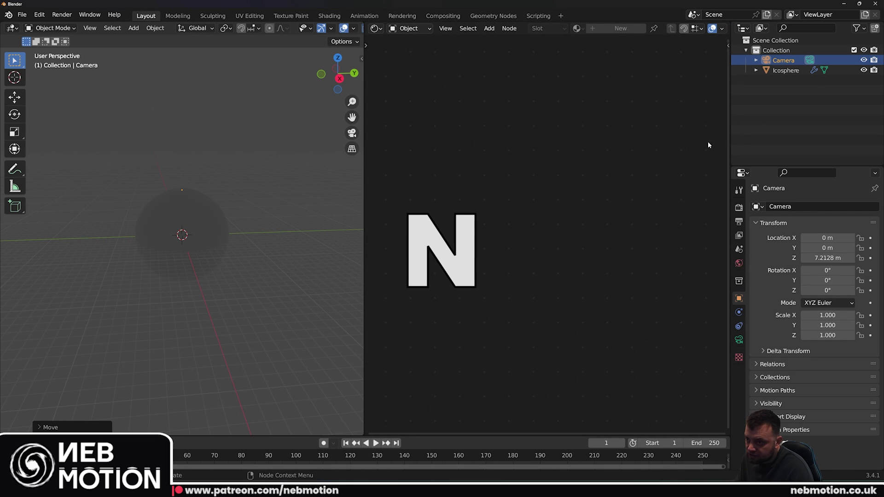
Set the world background colour to black.
middle_click_drag(172, 239, 220, 130)
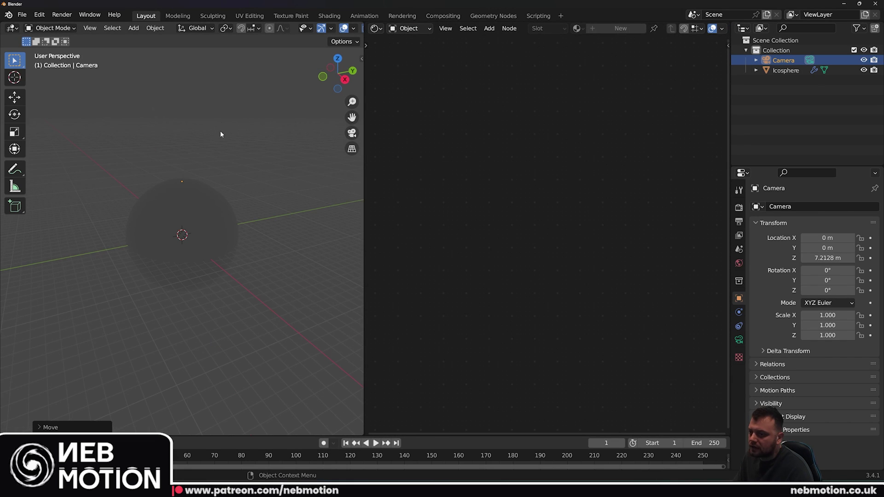
left_click(740, 263)
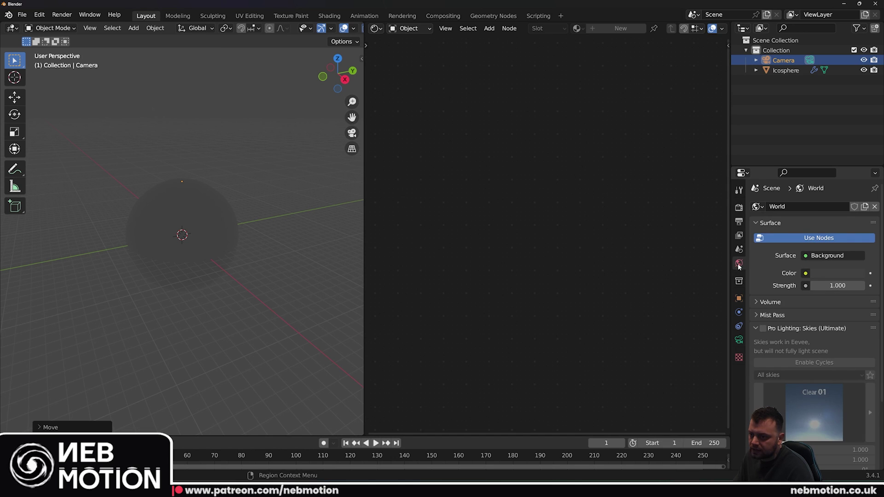
left_click(820, 274)
left_click_drag(857, 188, 858, 205)
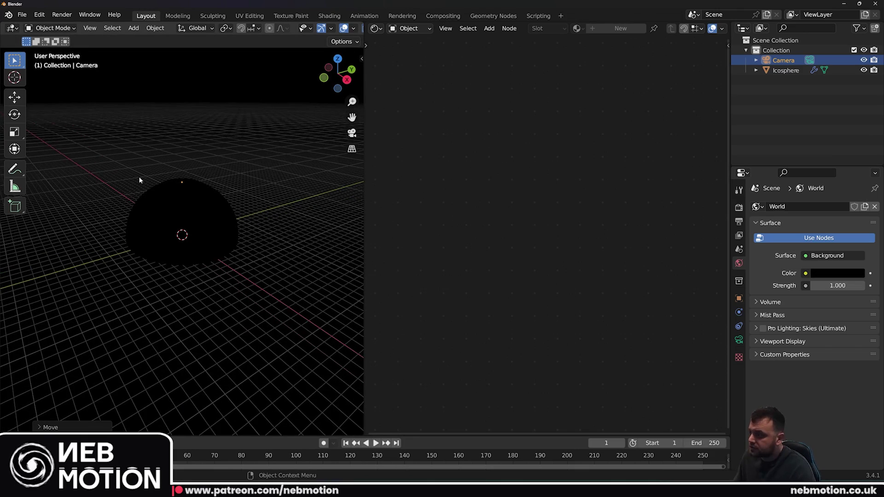
Create a new material on the icosphere and open its material properties.
middle_click_drag(140, 177, 113, 222)
middle_click_drag(203, 210, 181, 202)
scroll(185, 200, "up", 2)
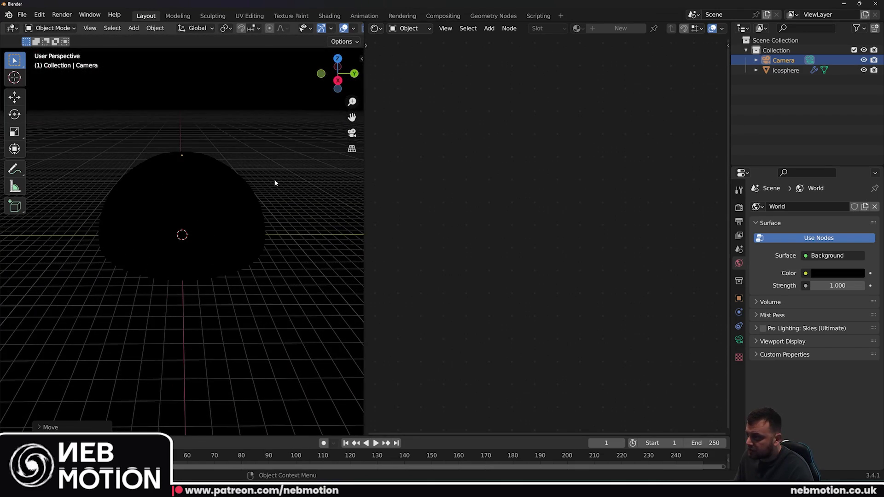
middle_click_drag(207, 156, 199, 167)
left_click(198, 168)
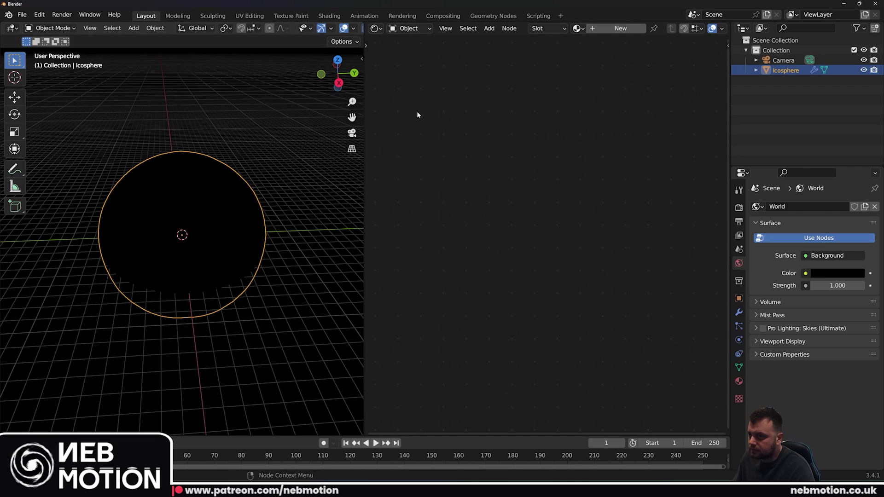
left_click(603, 30)
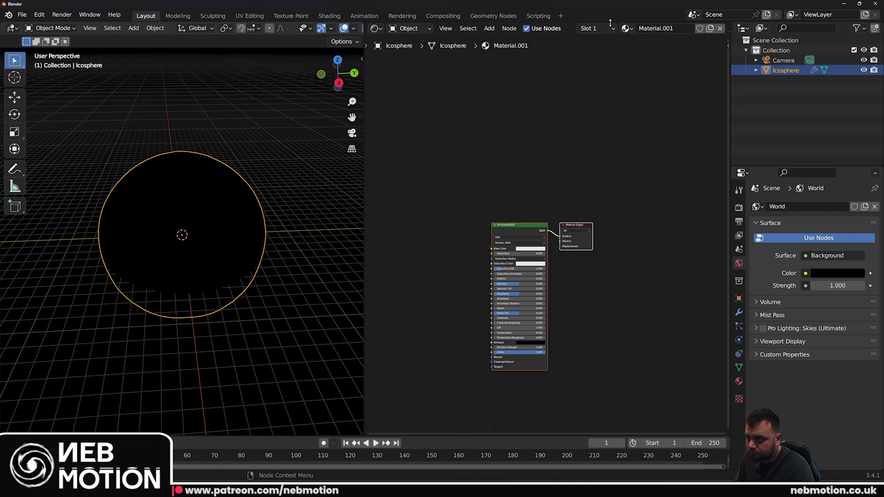
left_click(739, 381)
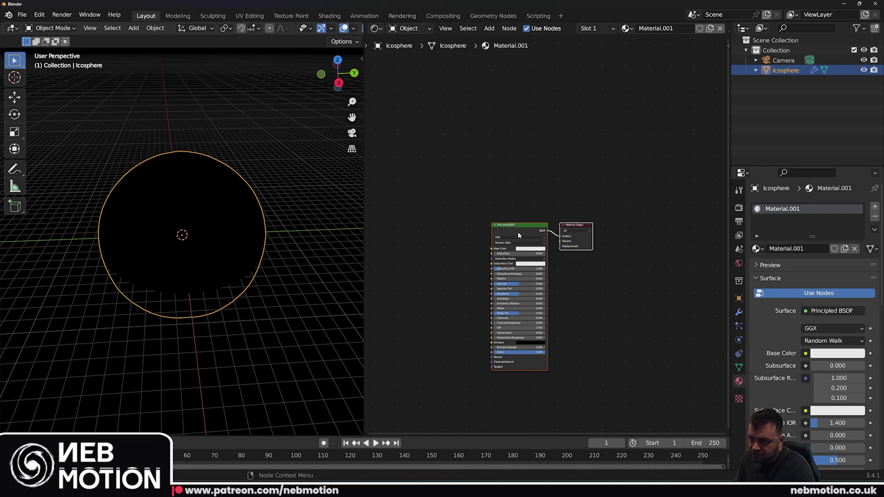
Examine the Principled BSDF settings of the icosphere's new material.
scroll(829, 292, "down", 3)
scroll(831, 276, "up", 3)
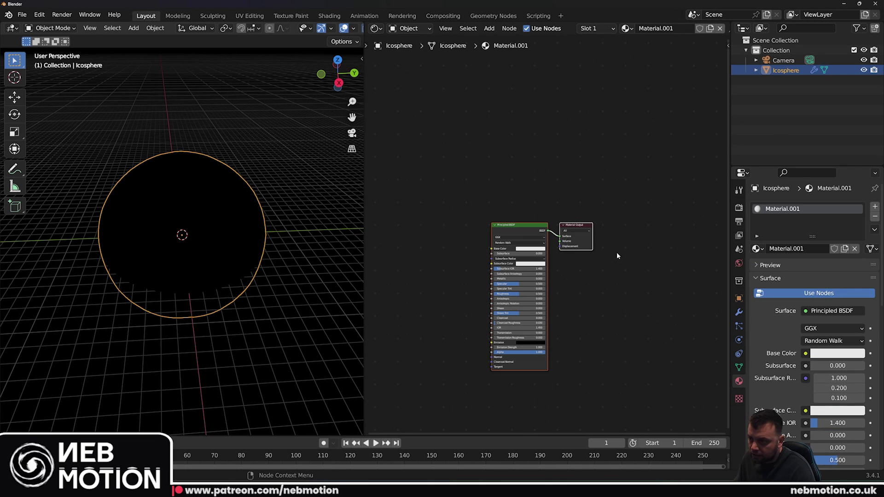
left_click(516, 231)
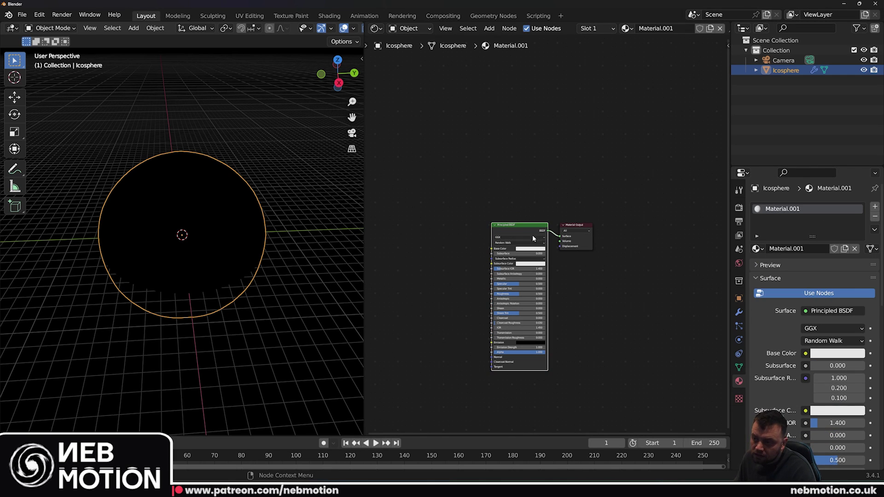
scroll(808, 309, "down", 3)
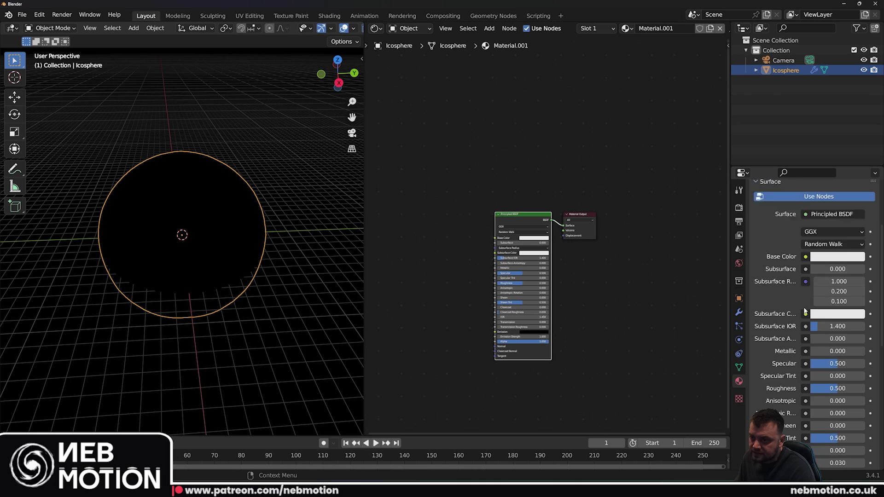
scroll(809, 309, "up", 3)
scroll(805, 349, "down", 5)
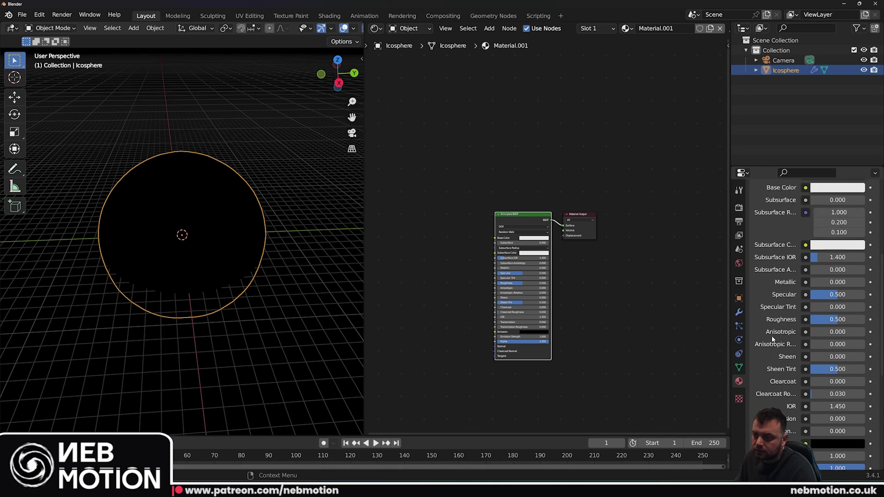
scroll(810, 322, "up", 1)
scroll(461, 170, "up", 2)
scroll(461, 170, "down", 2)
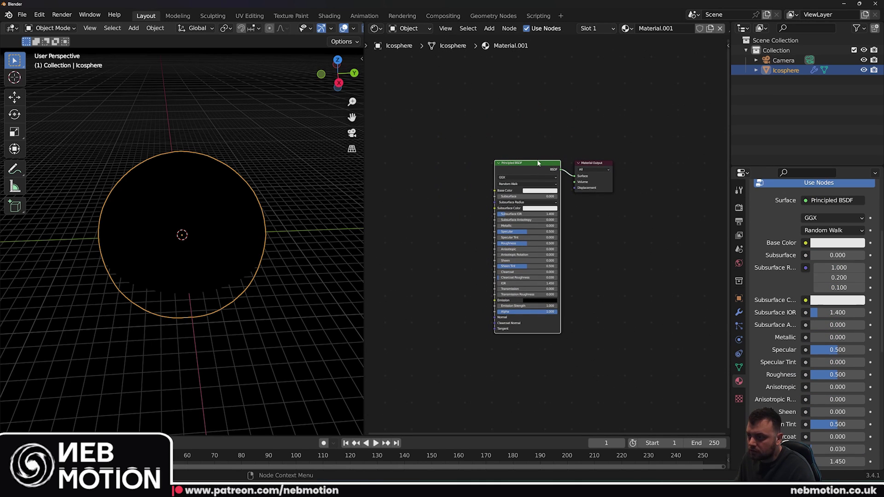
Move the Principled BSDF node away from the Material Output to make room between them.
left_click_drag(520, 156, 515, 160)
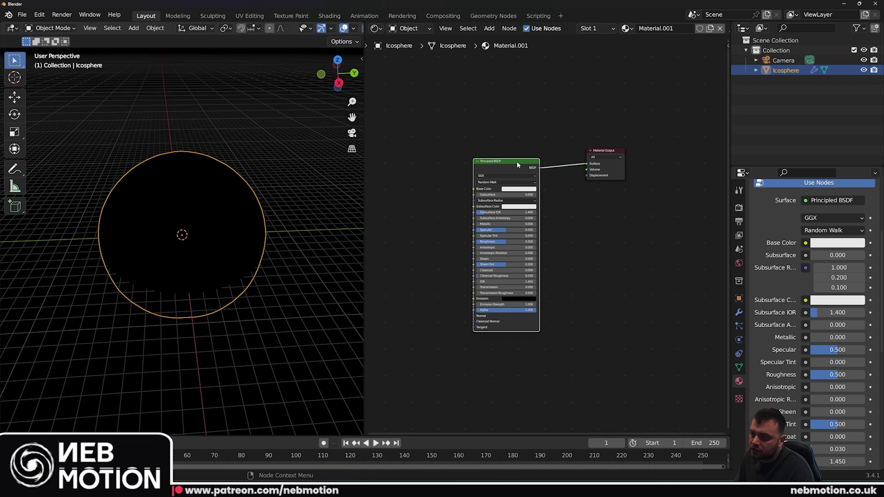
left_click_drag(516, 161, 515, 151)
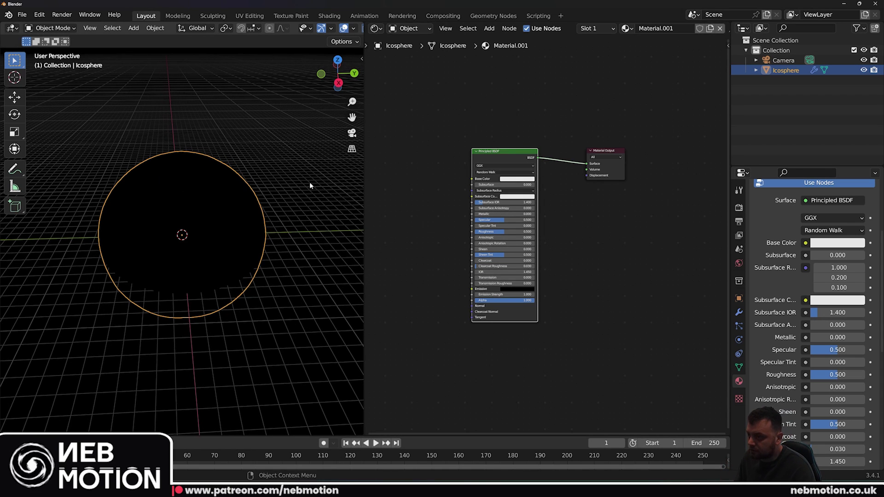
left_click_drag(487, 155, 451, 169)
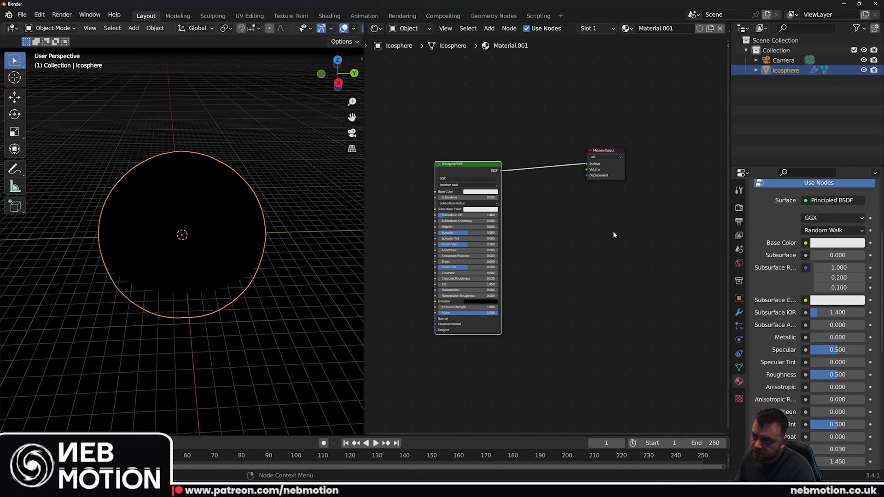
Add a Transparent BSDF node below the link between the Principled BSDF and the Material Output.
key("shift+a")
mouse_move(523, 246)
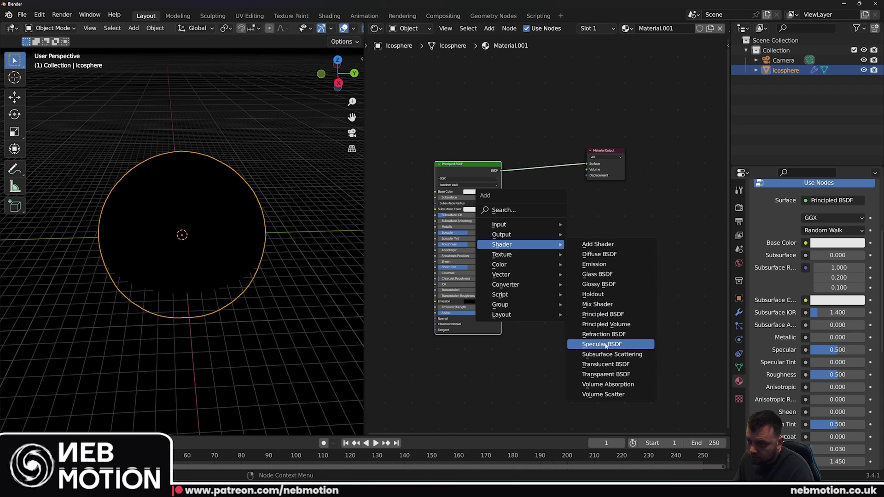
left_click(605, 375)
left_click(540, 250)
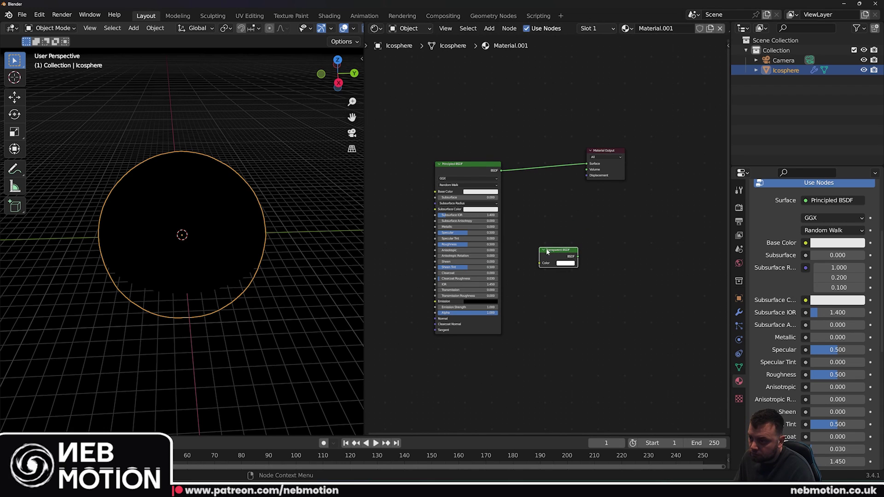
left_click_drag(547, 250, 544, 254)
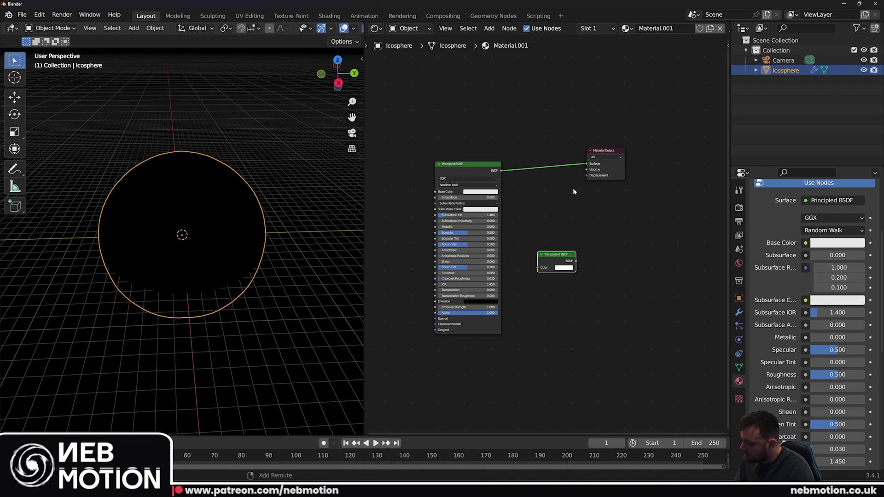
Insert a Mix Shader on the link between the Principled BSDF and the Material Output.
key("shift+a")
left_click(549, 155)
type("mix")
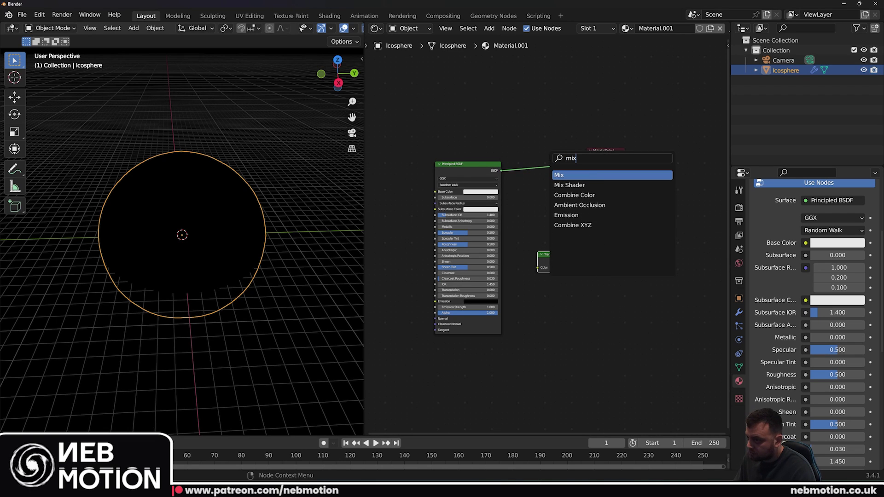
left_click(567, 185)
left_click(565, 188)
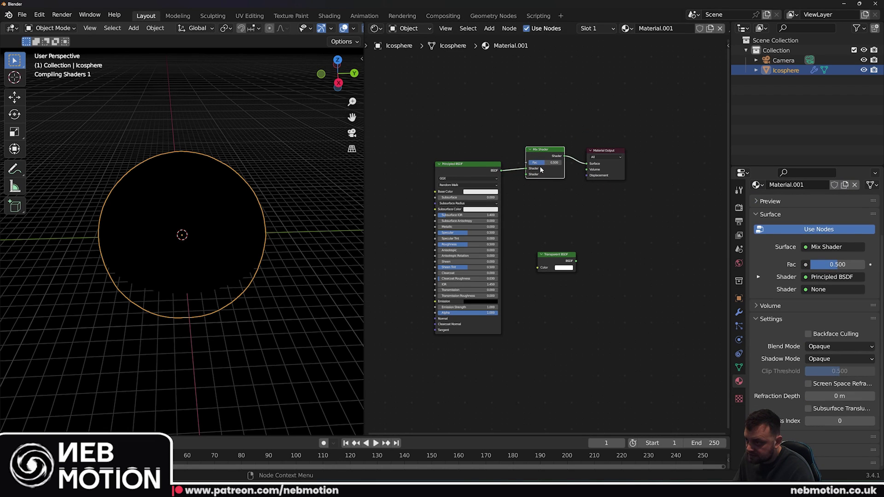
Feed the Transparent BSDF into the Mix Shader's second shader input and set the mix factor to about 0.58.
left_click_drag(576, 260, 524, 180)
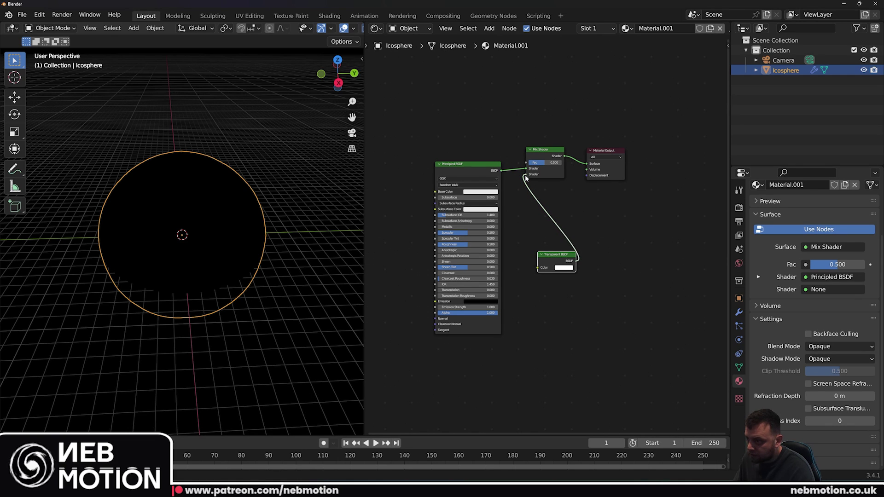
left_click_drag(472, 166, 449, 162)
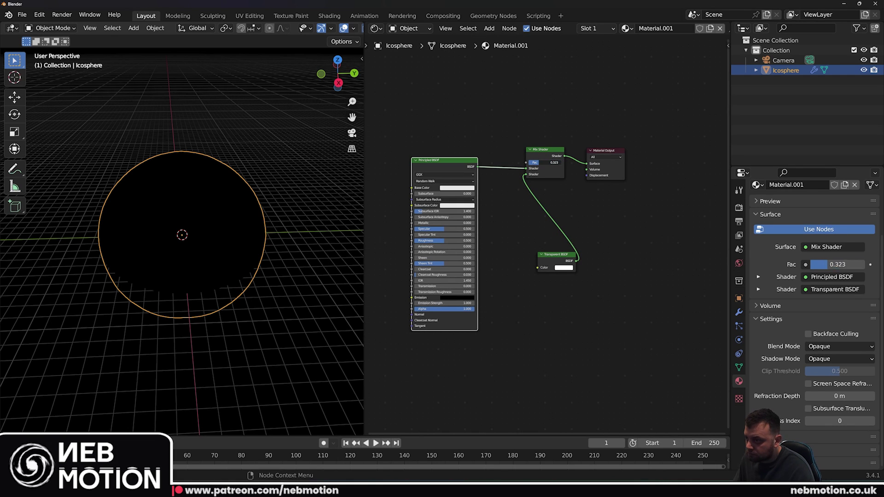
mouse_move(539, 163)
left_mouse_down()
mouse_move(557, 162)
mouse_move(547, 163)
left_mouse_up()
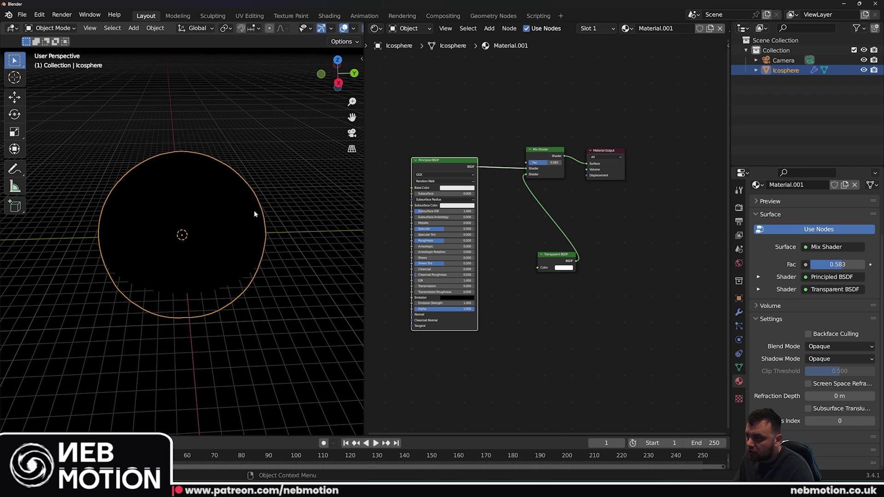
scroll(203, 194, "up", 3)
middle_click_drag(187, 213, 260, 202)
scroll(250, 188, "down", 2)
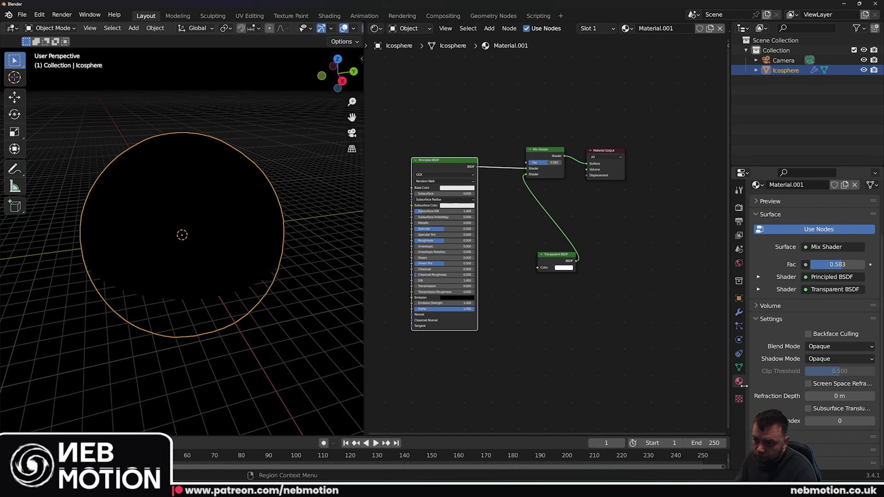
Set the icosphere material's blend mode to Alpha Blend.
scroll(799, 335, "up", 1)
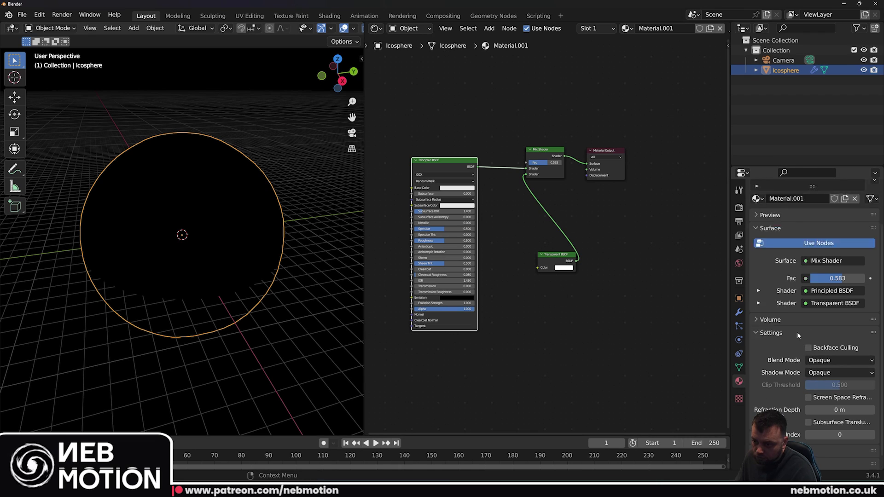
scroll(792, 350, "up", 3)
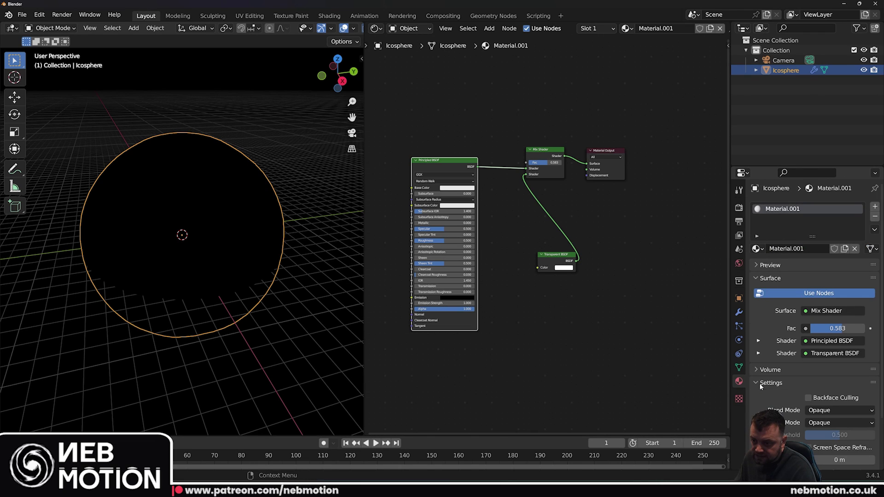
left_click(840, 410)
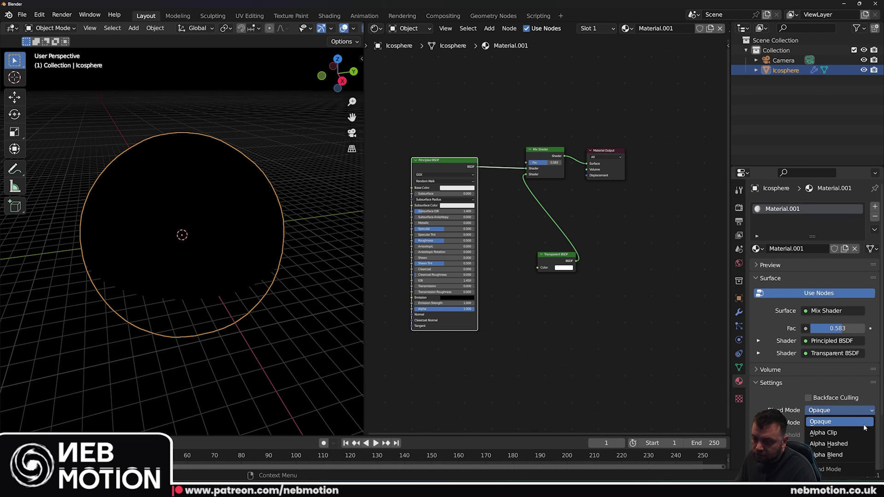
left_click(842, 456)
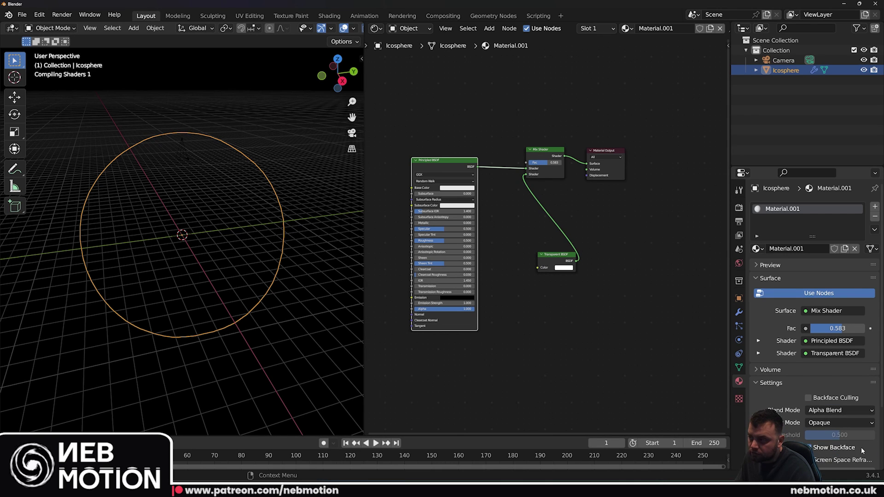
Widen the 3D viewport and set the material's blend mode to Alpha Hashed.
left_click_drag(364, 221, 480, 211)
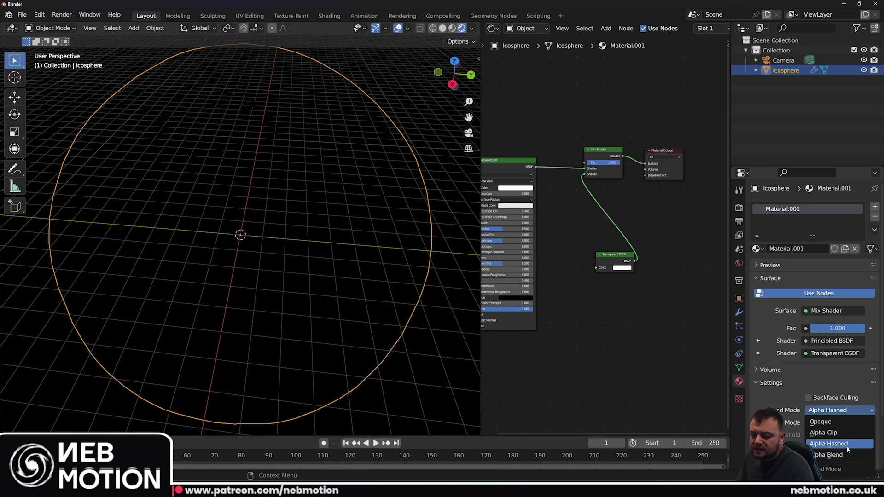
left_click(842, 445)
scroll(312, 182, "down", 4)
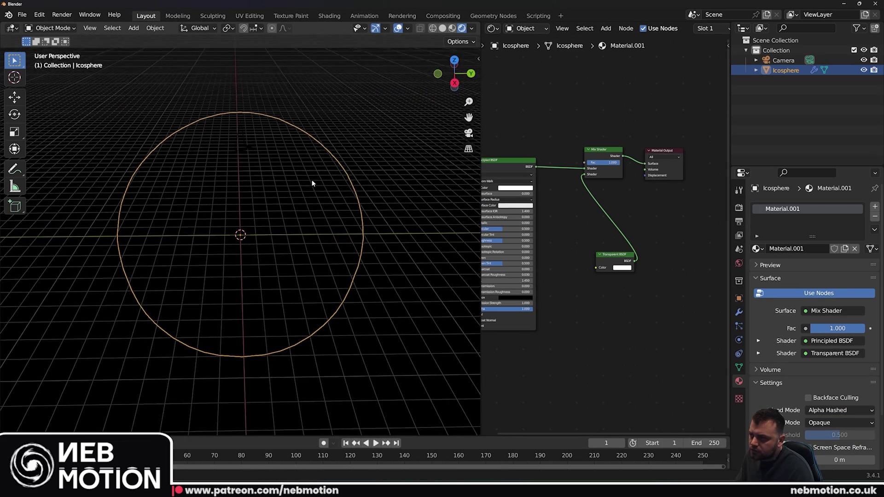
middle_click_drag(253, 173, 310, 189)
Compare the sphere with the Mix Shader factor at 0 and at 1, leave it at 1, and nudge the Transparent BSDF node.
left_click_drag(613, 164, 579, 166)
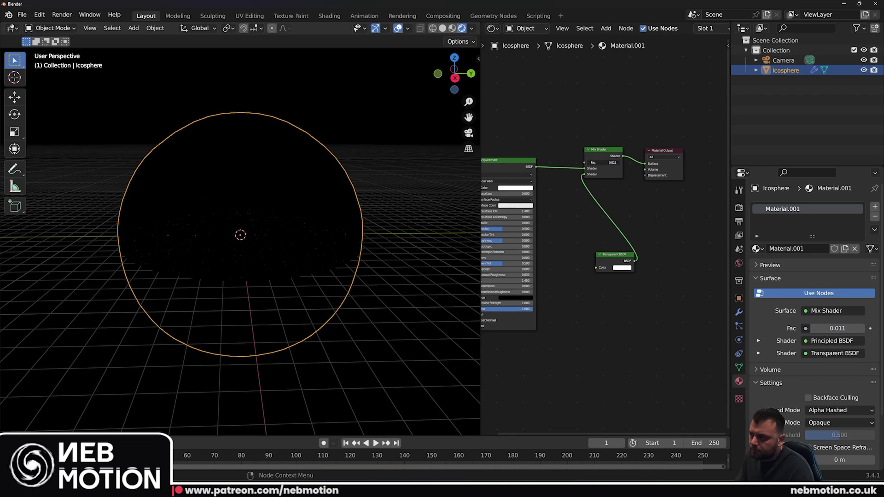
middle_click_drag(295, 210, 281, 215)
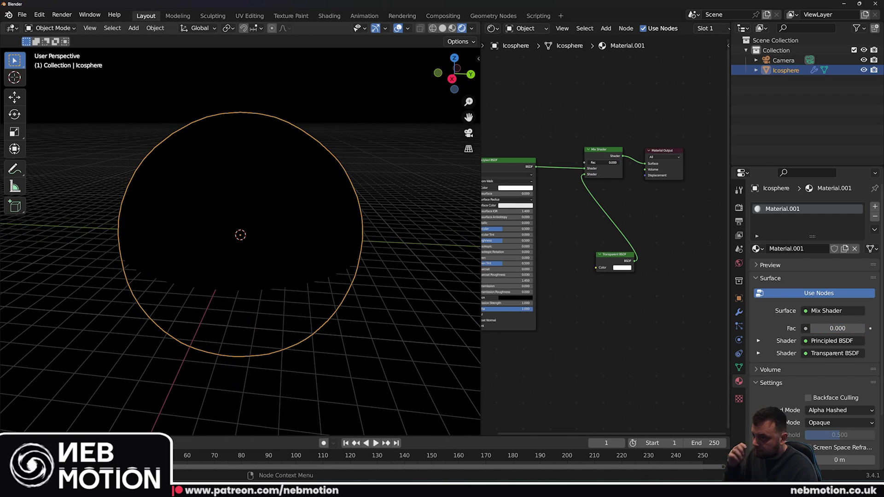
left_click_drag(599, 163, 635, 163)
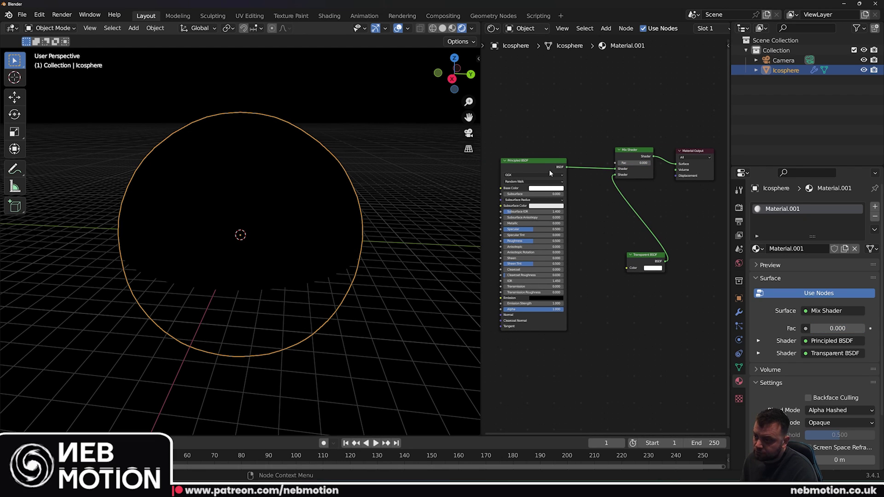
left_click_drag(631, 162, 663, 162)
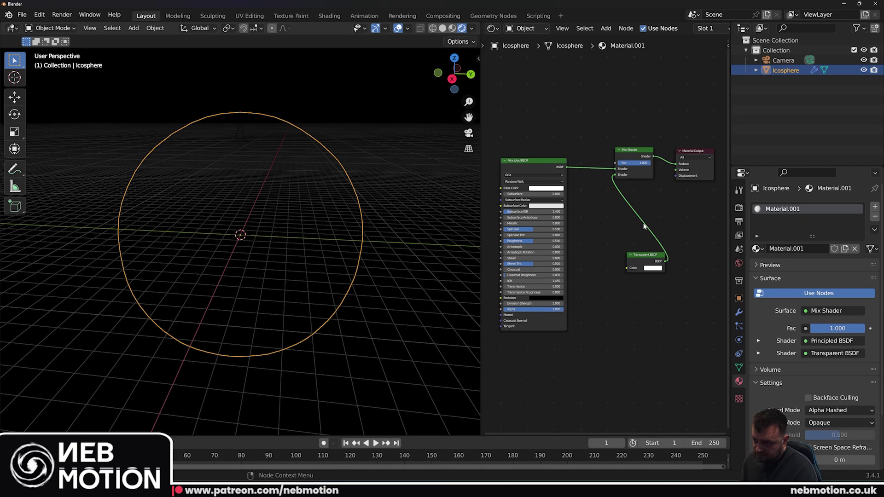
left_click_drag(642, 256, 639, 260)
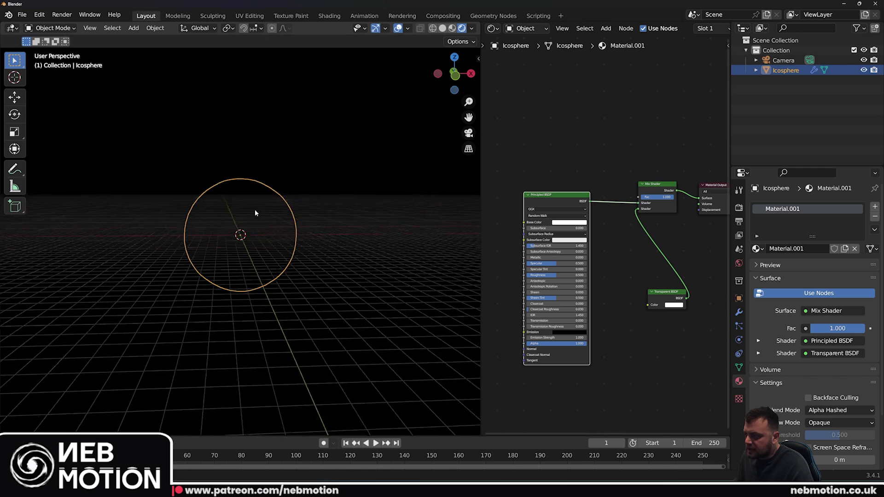
Add a point light at the centre of the icosphere and set its power to 100 W.
scroll(255, 209, "up", 7)
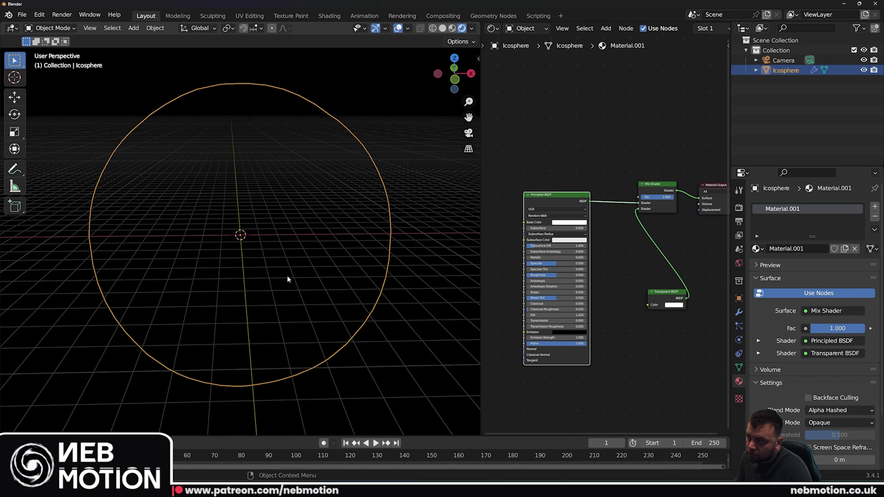
key("shift+a")
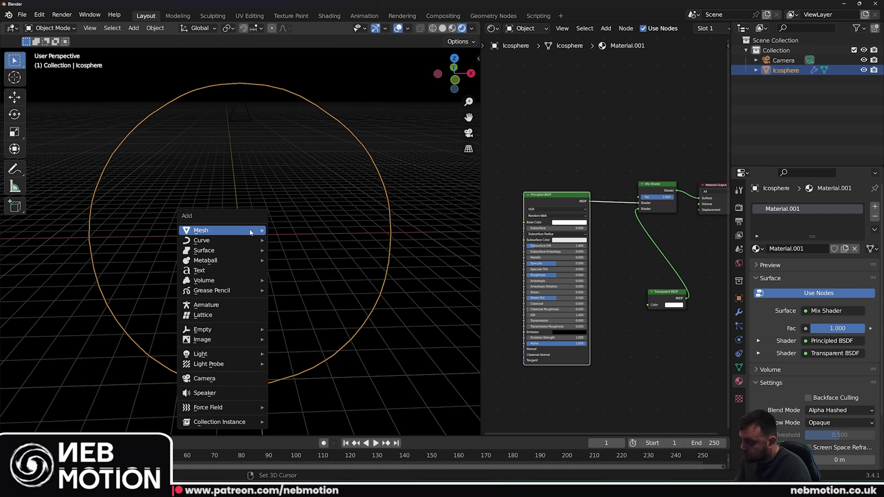
mouse_move(231, 355)
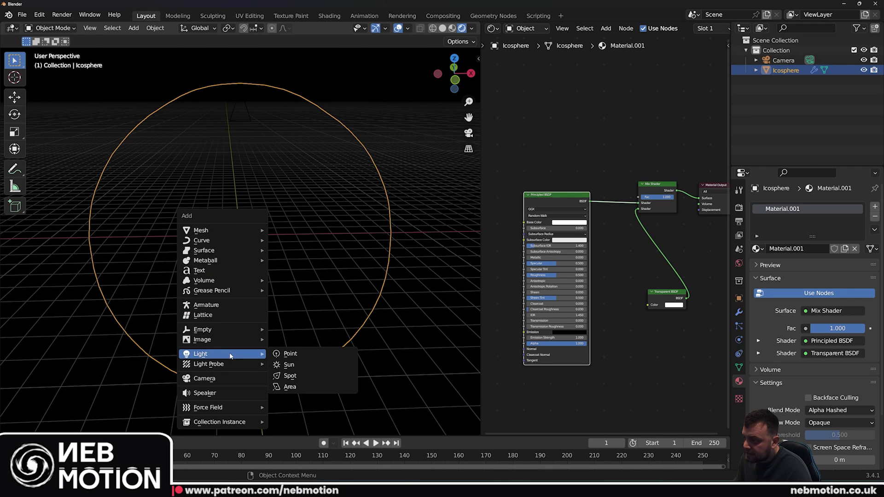
left_click(290, 354)
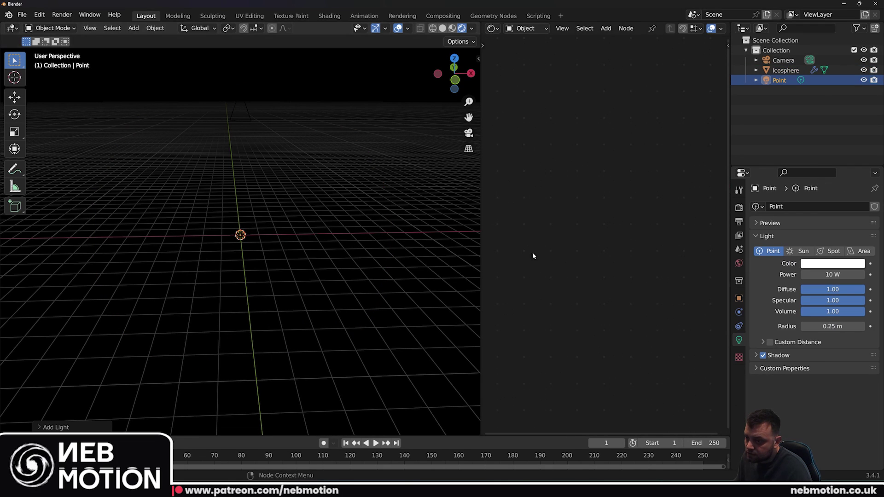
left_click(832, 274)
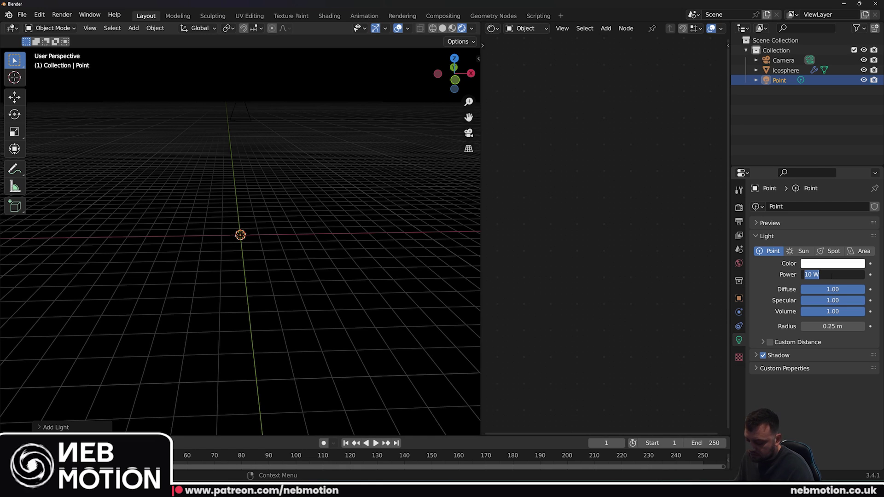
type("10")
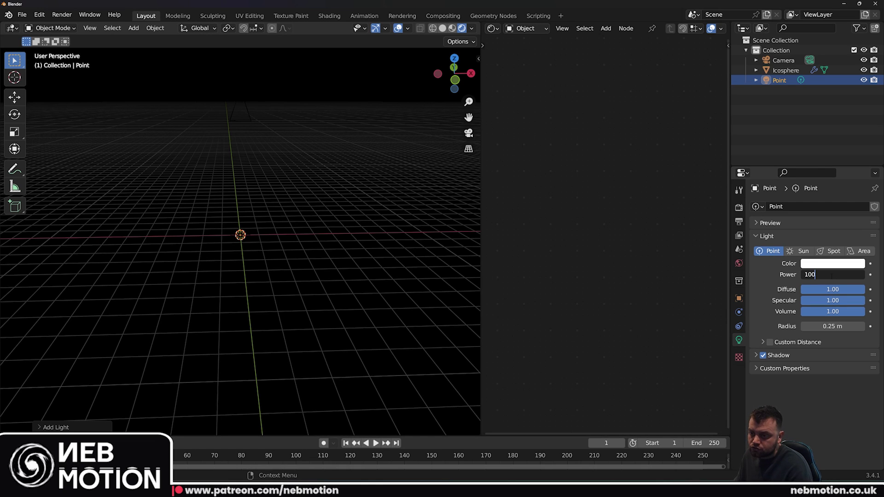
key("Return")
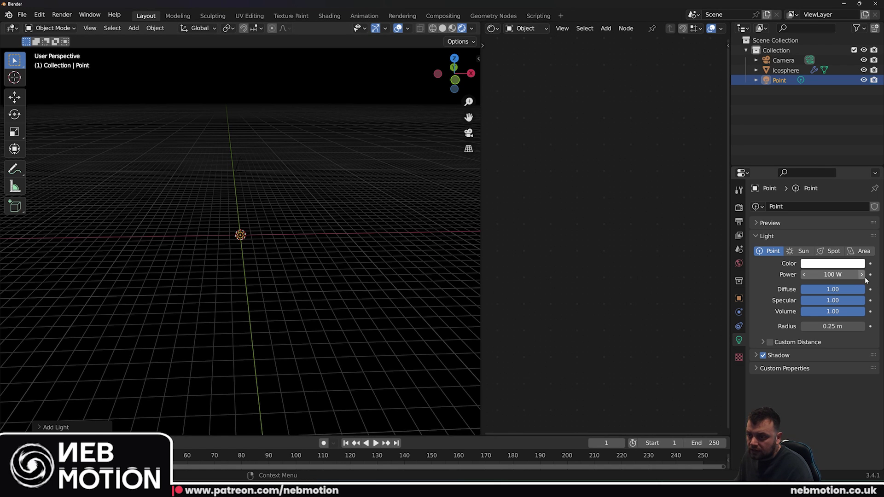
Select the icosphere, set its Mix Shader factor to 0, and look at the lit interior through the camera.
left_click(328, 209)
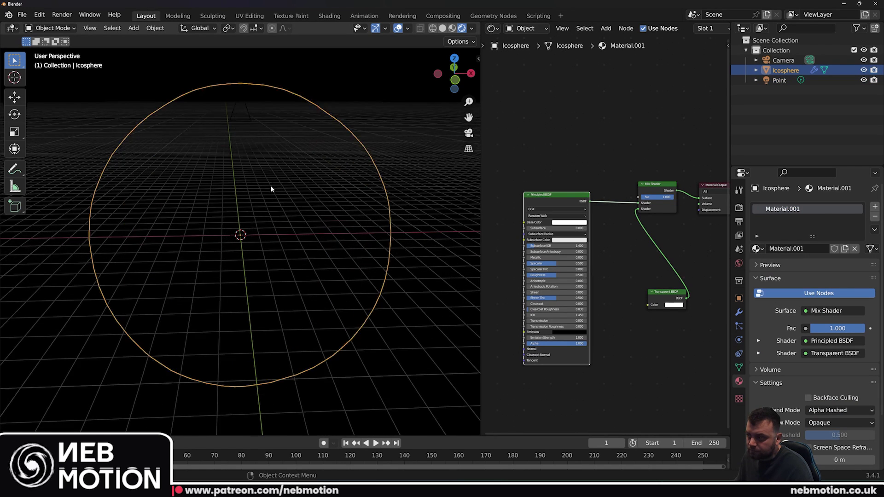
key("KP_0")
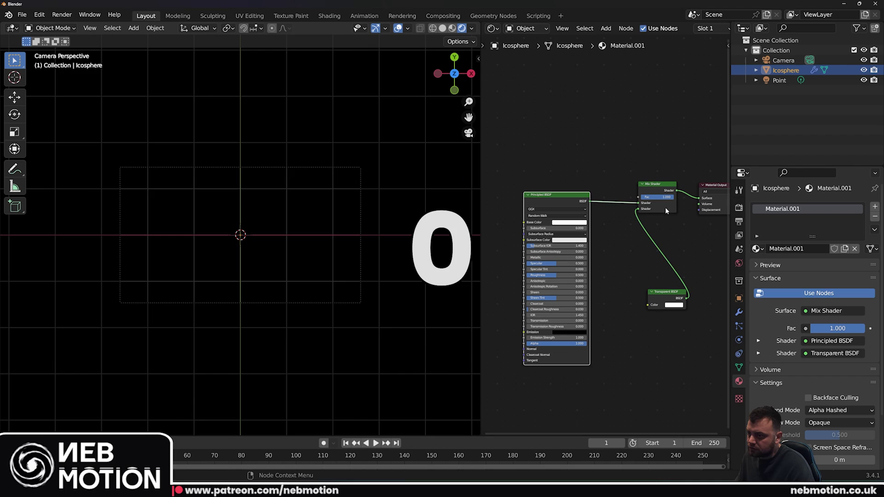
left_click_drag(666, 198, 631, 198)
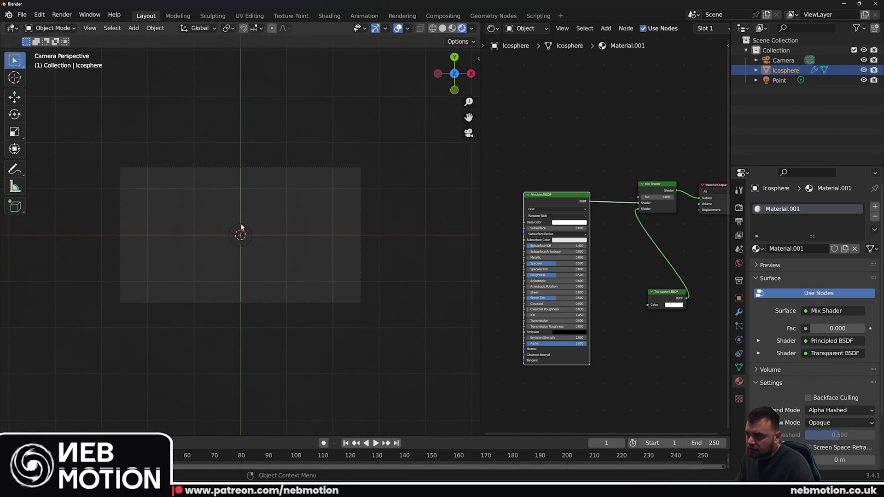
middle_click_drag(235, 223, 211, 160)
key("KP_0")
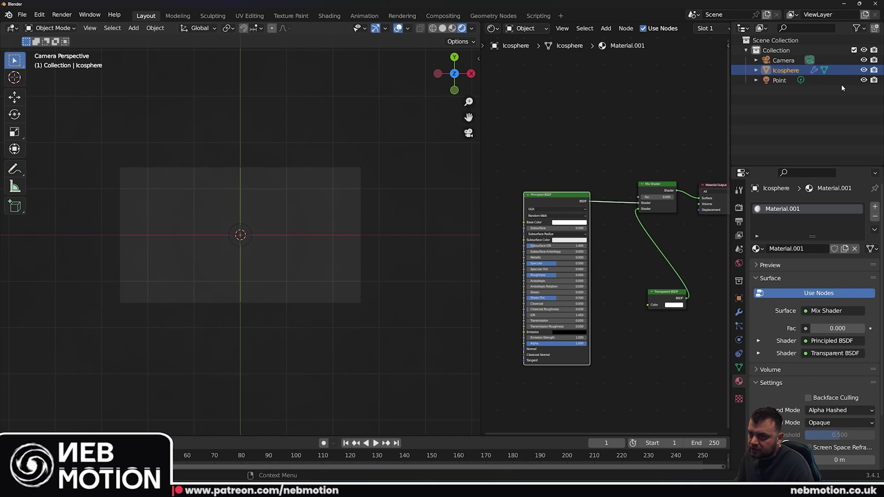
Toggle the point light's visibility off and on, hide the viewport overlays, and return to the camera view with the icosphere selected.
left_click(863, 81)
left_click(864, 81)
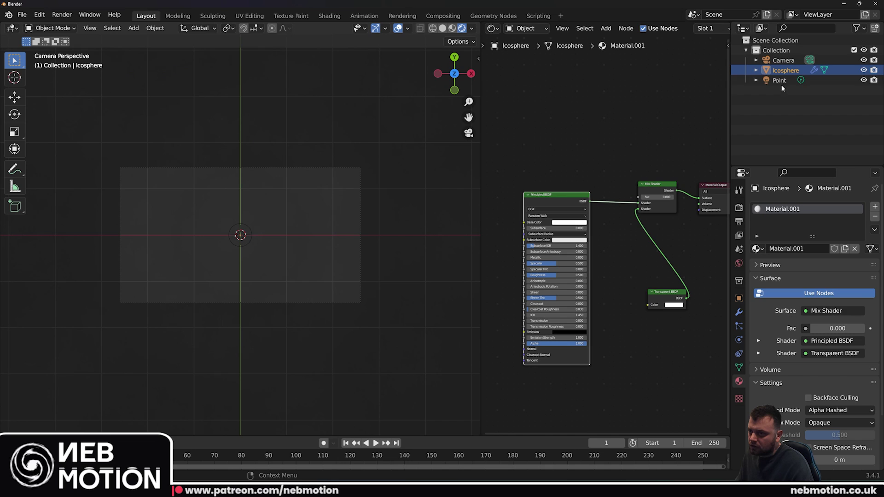
left_click(783, 81)
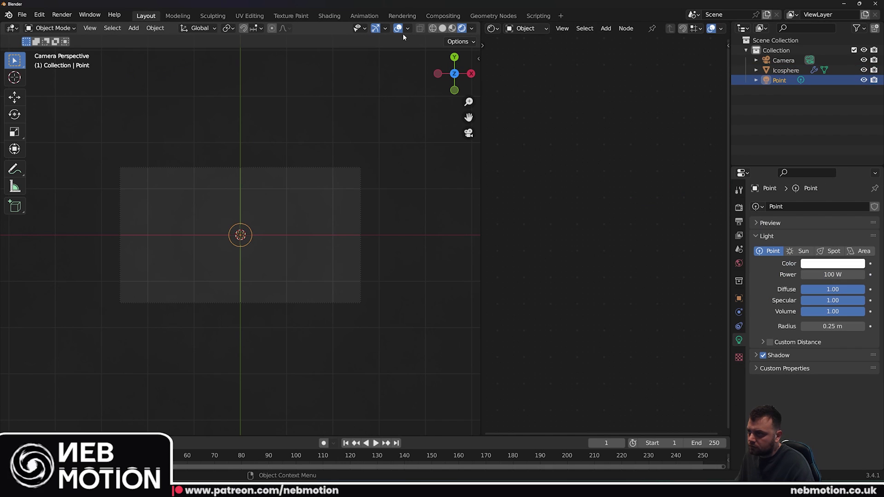
left_click(257, 231)
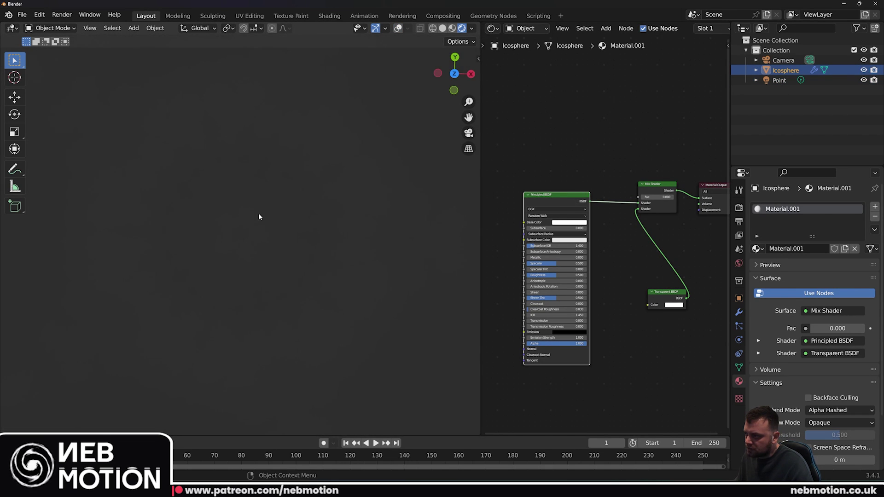
middle_click_drag(258, 213, 246, 149)
key("KP_0")
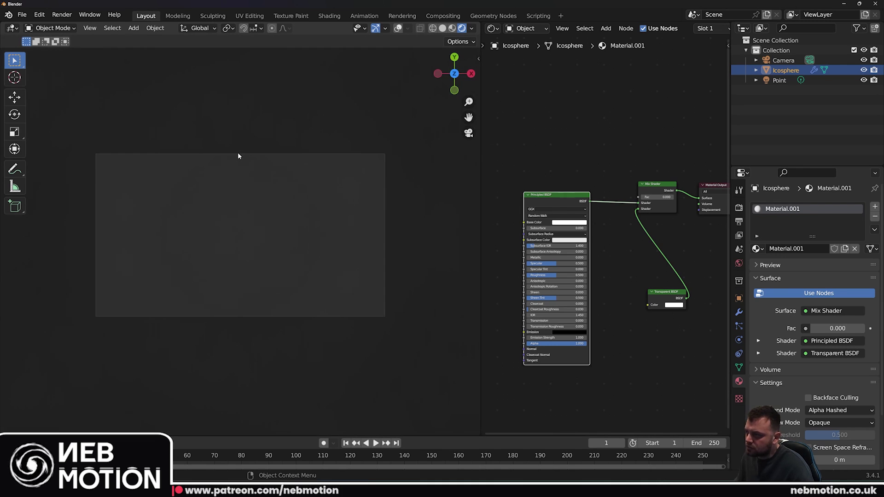
Move the Principled BSDF node down and add a Noise Texture node above it.
left_click_drag(568, 225, 551, 241)
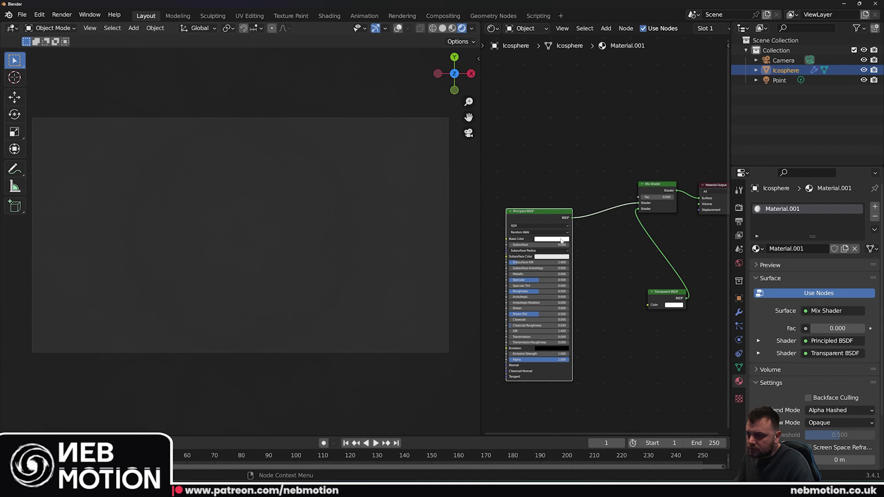
left_click(618, 169)
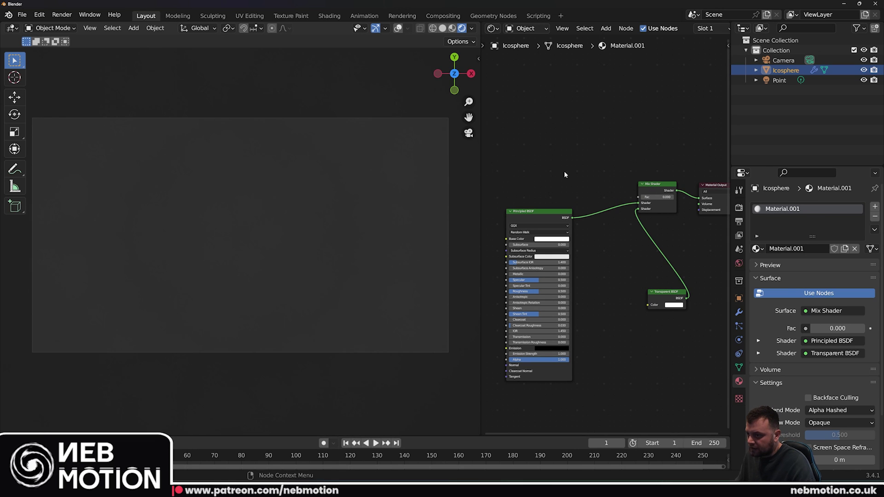
key("shift+a")
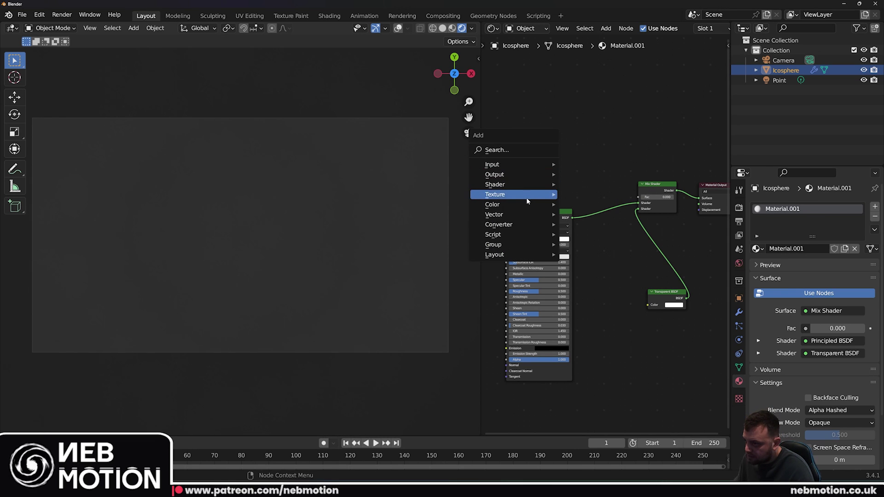
mouse_move(495, 194)
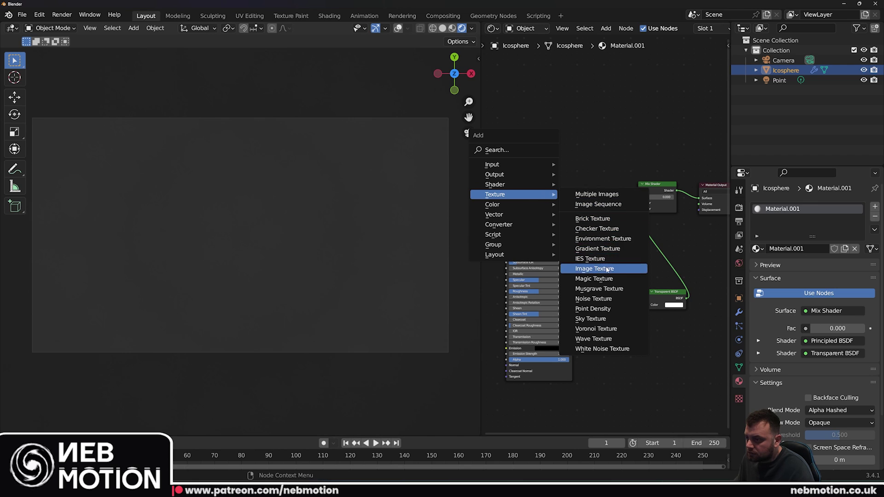
left_click(594, 299)
Feed the Noise Texture's Fac into the Mix Shader's factor, with detail at 15 and roughness at about 0.448.
left_click_drag(551, 142, 637, 196)
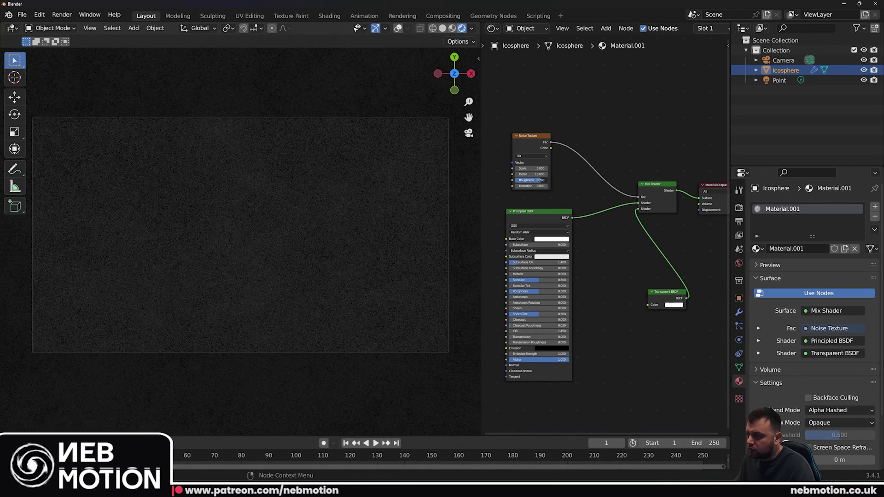
mouse_move(540, 180)
left_mouse_down()
mouse_move(328, 223)
mouse_move(336, 240)
mouse_move(543, 182)
left_mouse_up()
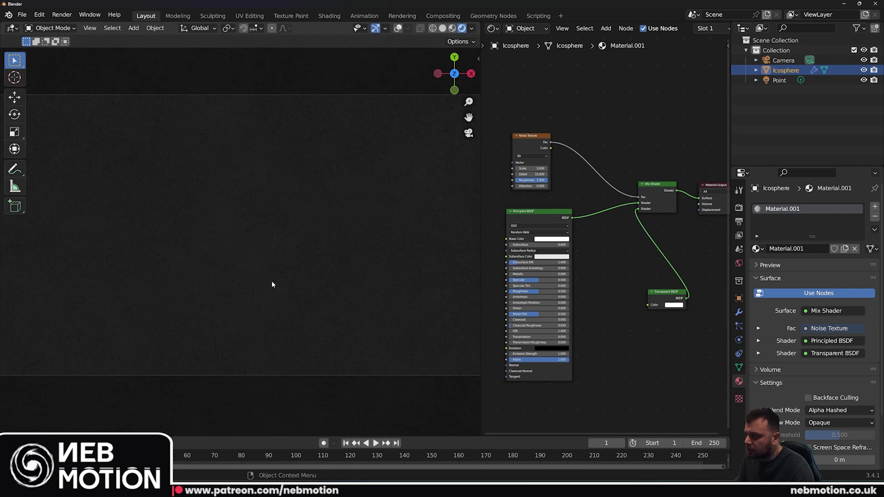
mouse_move(534, 180)
left_mouse_down()
mouse_move(512, 180)
mouse_move(529, 180)
left_mouse_up()
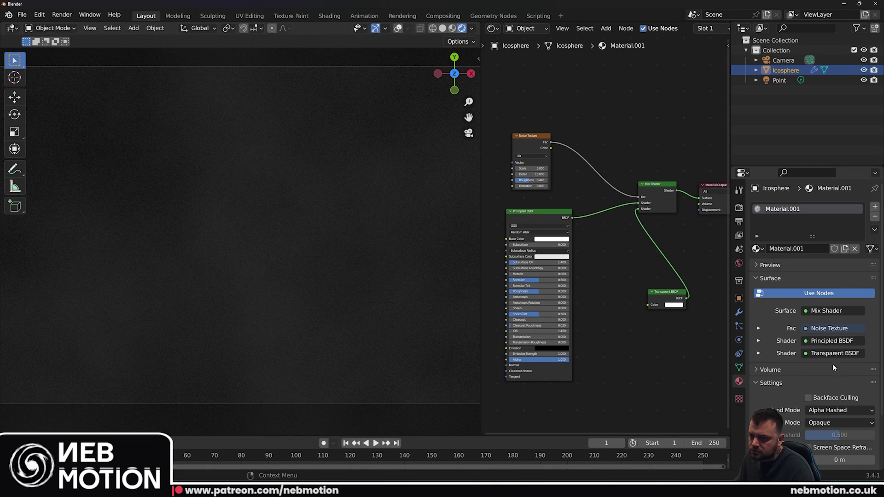
Compare the Alpha Hashed blend mode with Alpha Blend for the icosphere material and leave it on Alpha Blend.
left_click(824, 410)
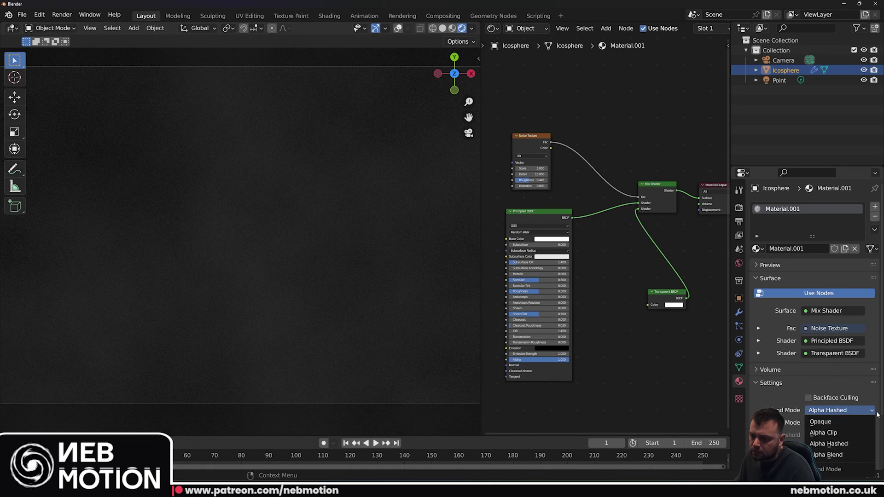
left_click(847, 443)
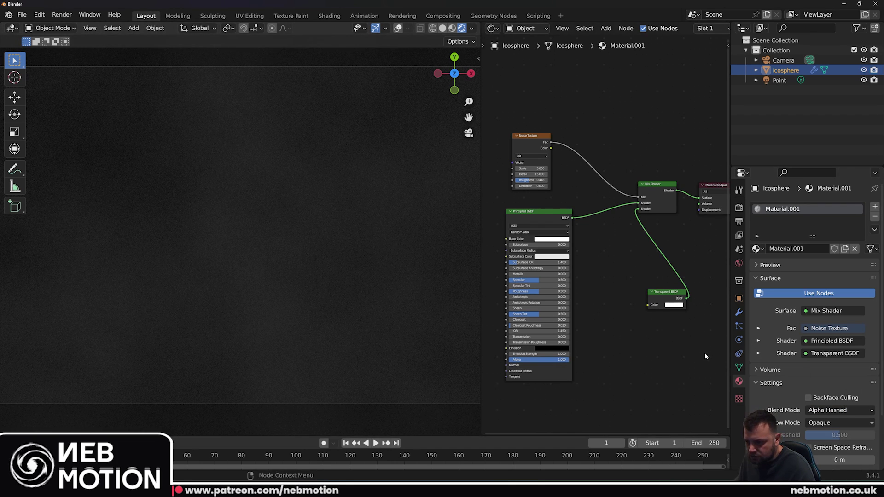
left_click(864, 411)
left_click(856, 457)
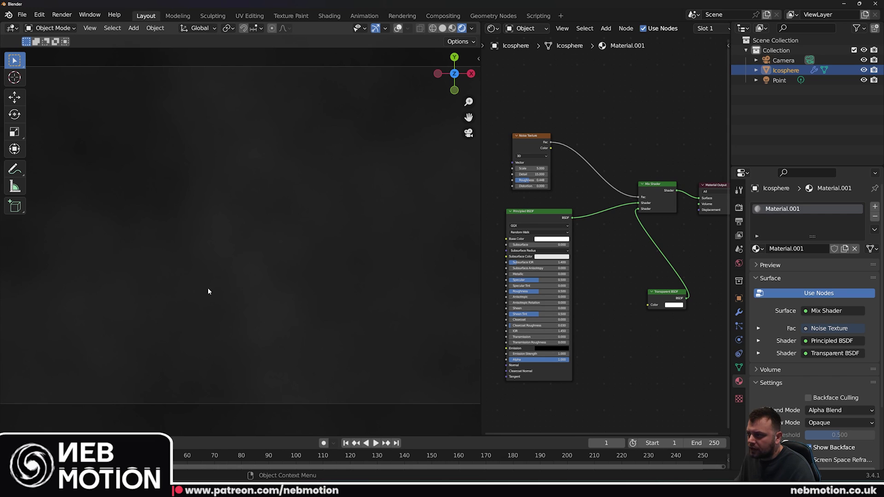
scroll(244, 315, "down", 1)
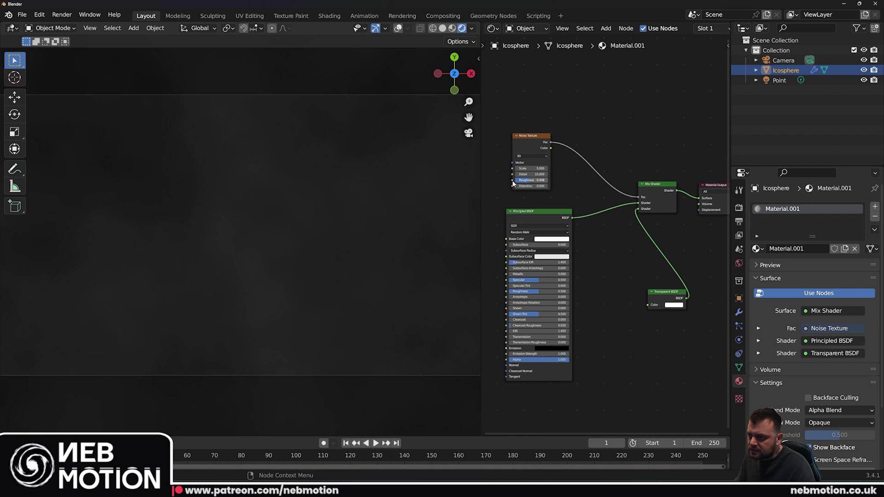
Widen the shader editor, move the Noise Texture aside, and insert a ColorRamp between it and the Mix Shader's factor input.
middle_click_drag(573, 169, 554, 173)
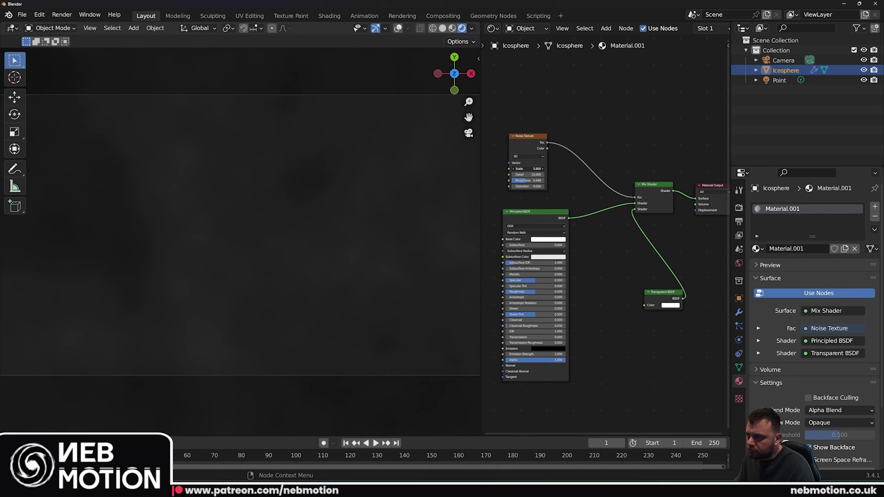
scroll(478, 196, "up", 1)
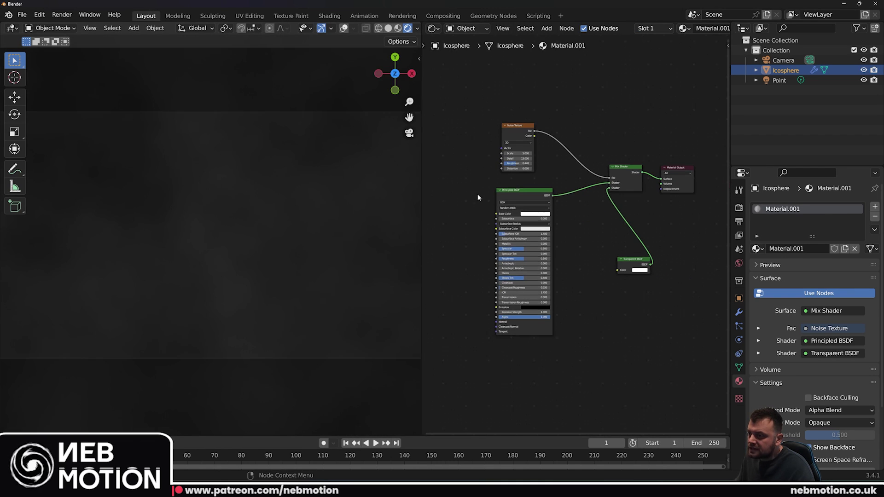
scroll(478, 197, "up", 1)
middle_click_drag(451, 177, 466, 185)
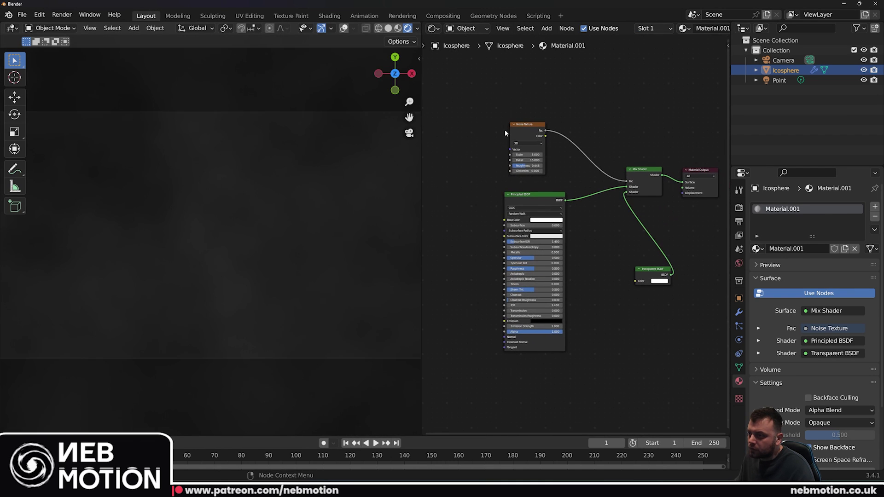
left_click_drag(519, 125, 483, 114)
key("shift+a")
mouse_move(559, 134)
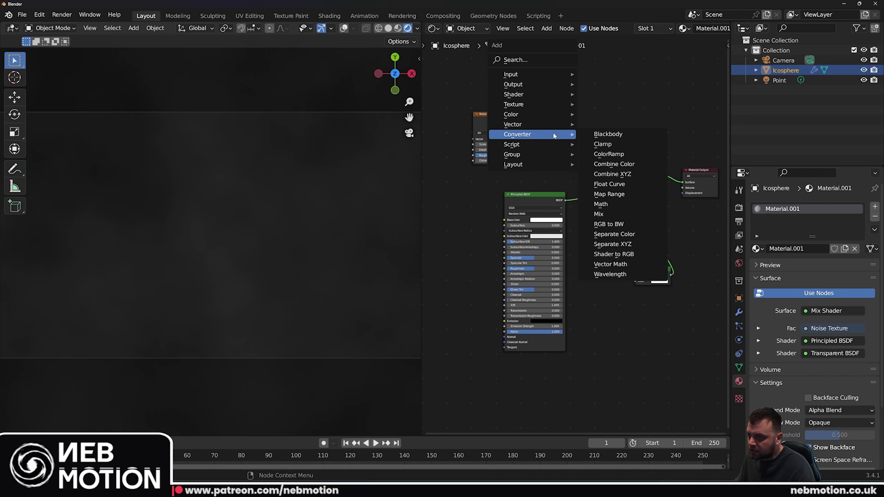
left_click(634, 158)
left_click(564, 158)
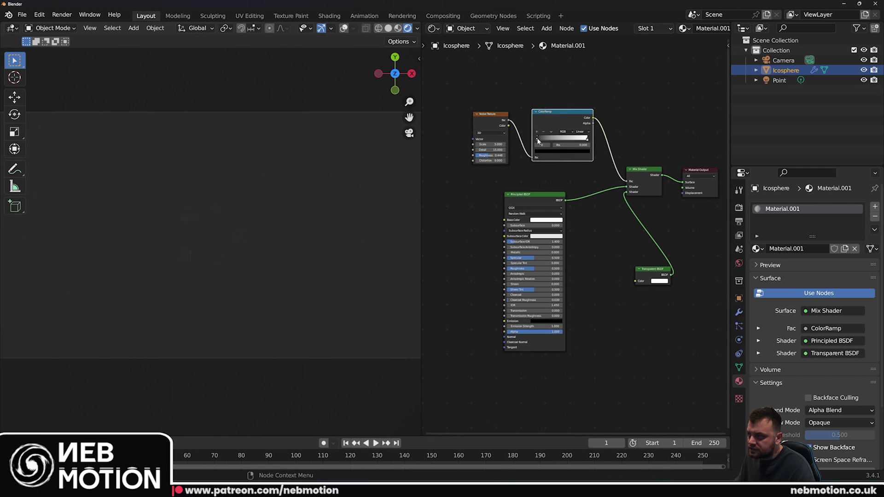
Move the ColorRamp's black stop to about 0.28 and its white stop to about three quarters of the ramp for soft, cloudy contrast.
left_click_drag(549, 139, 566, 146)
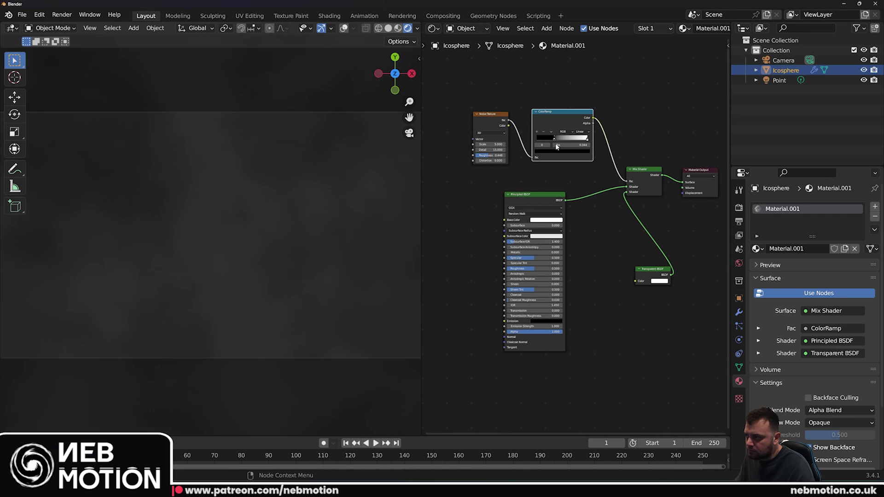
left_click_drag(590, 138, 557, 141)
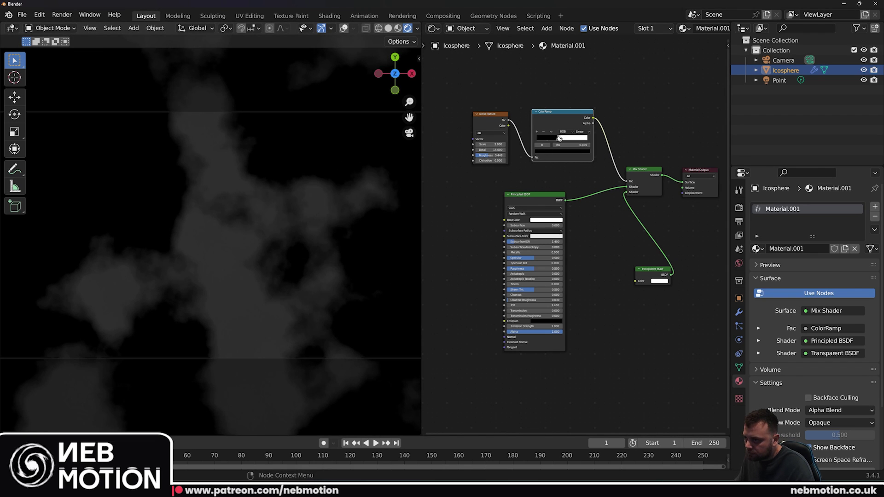
mouse_move(559, 138)
left_mouse_down()
mouse_move(550, 141)
mouse_move(575, 139)
left_mouse_up()
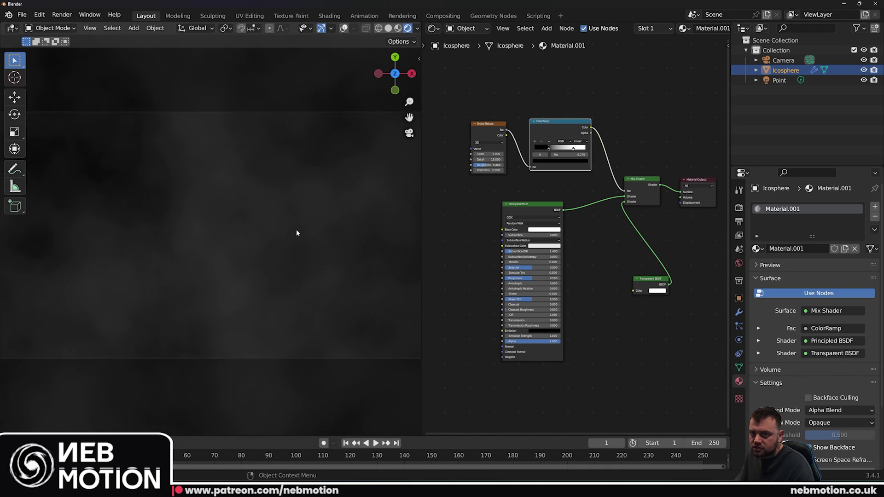
left_click(433, 198)
scroll(233, 244, "up", 1)
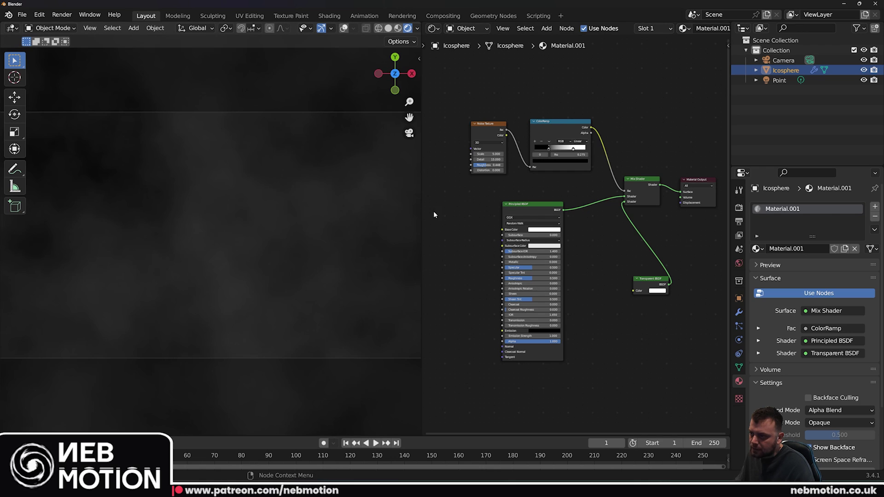
Select the Noise Texture node in the icosphere's material.
middle_click_drag(469, 207, 527, 223)
scroll(511, 218, "down", 3)
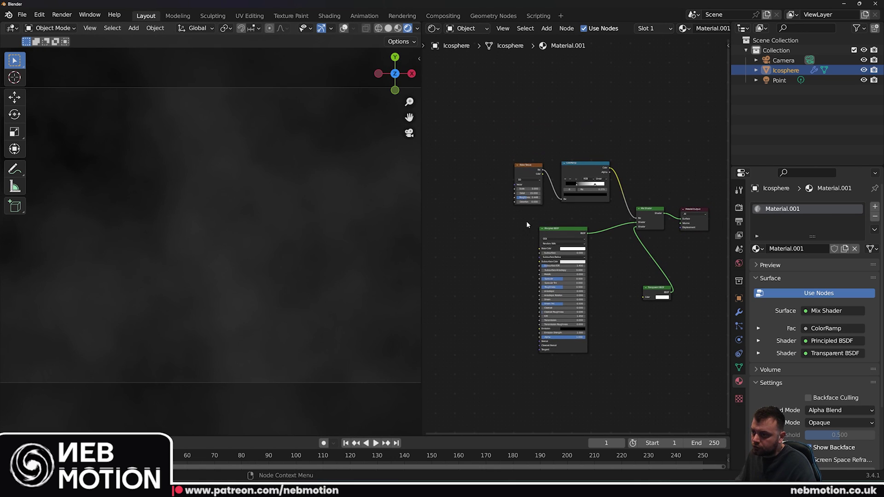
left_click(527, 168)
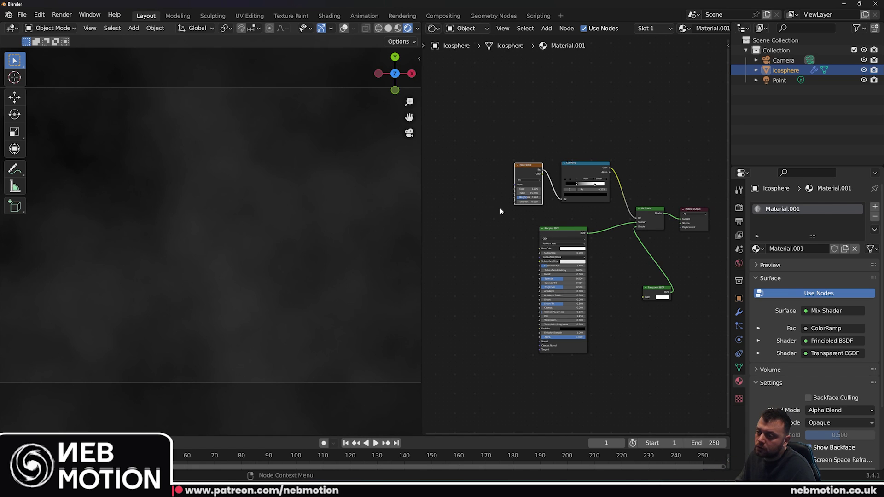
left_click(506, 146)
left_click(530, 165)
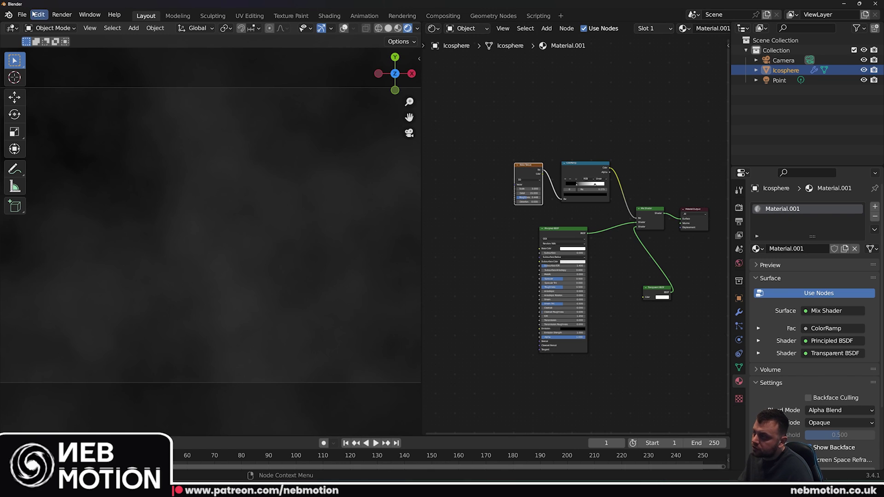
Search the add-on preferences for "node w" to check whether Node Wrangler is enabled, and close the preferences.
left_click(39, 14)
left_click(65, 157)
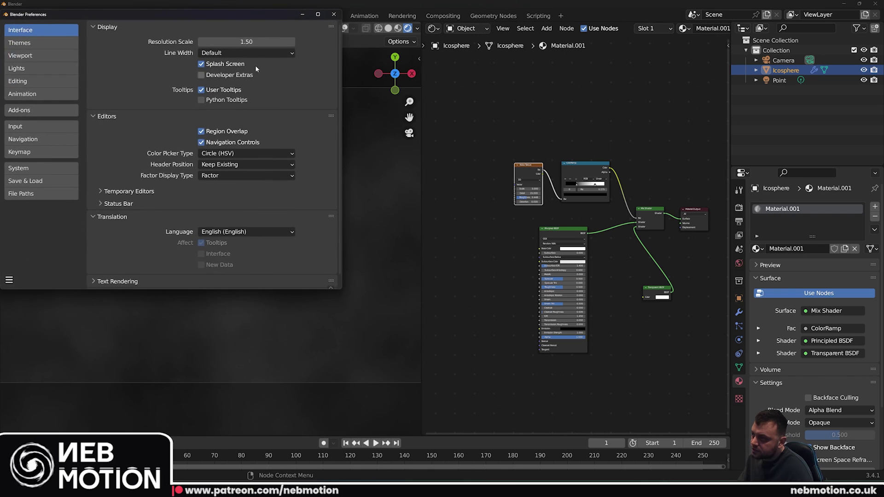
left_click(36, 109)
left_click(288, 41)
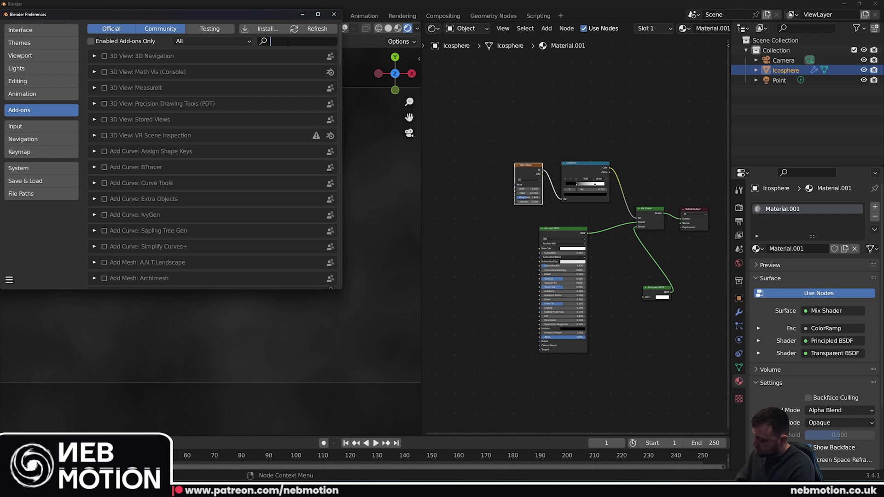
type("node w")
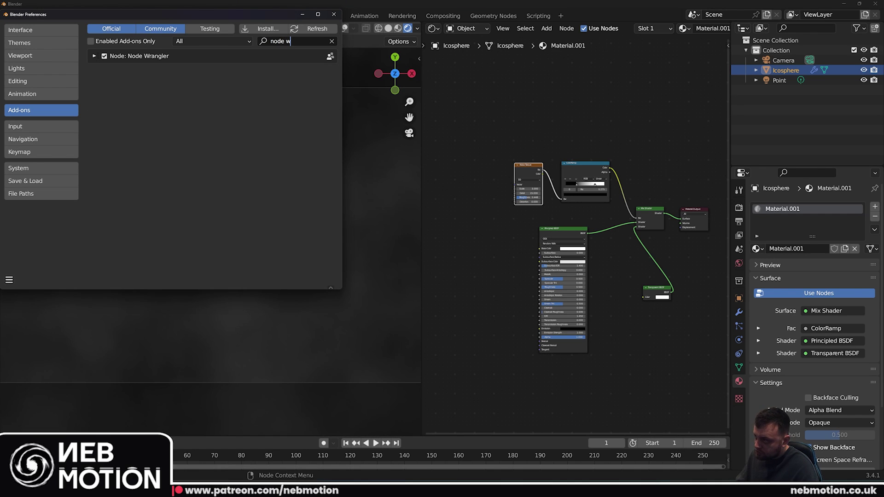
left_click(334, 14)
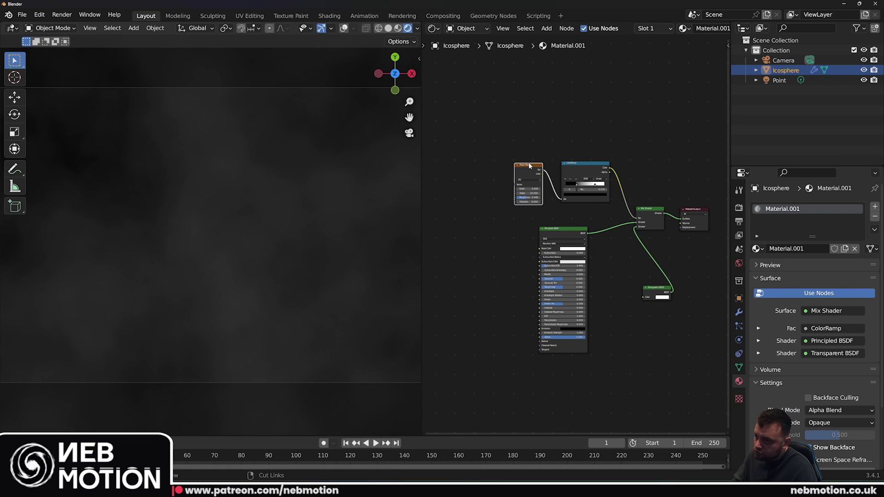
Add Texture Coordinate and Mapping nodes in front of the Noise Texture, and move Texture Coordinate slightly away from Mapping.
key("ctrl+t")
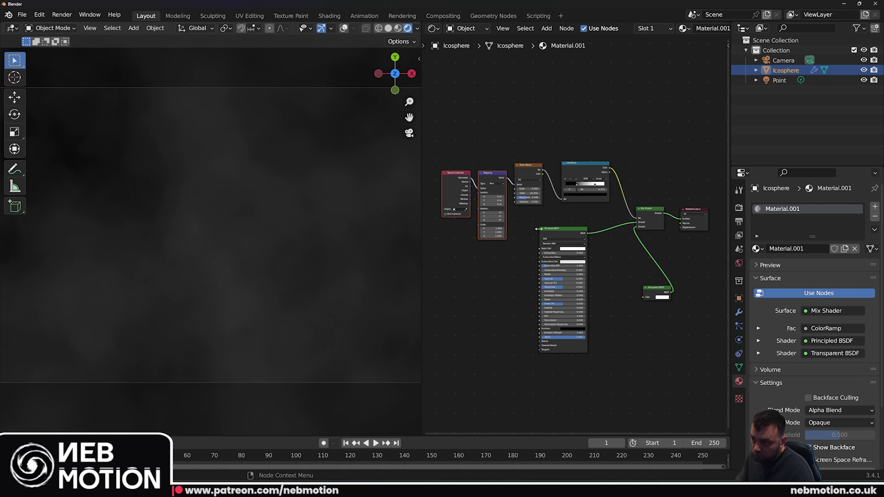
middle_click_drag(475, 288, 502, 294)
scroll(501, 285, "up", 3)
left_click_drag(486, 154, 476, 155)
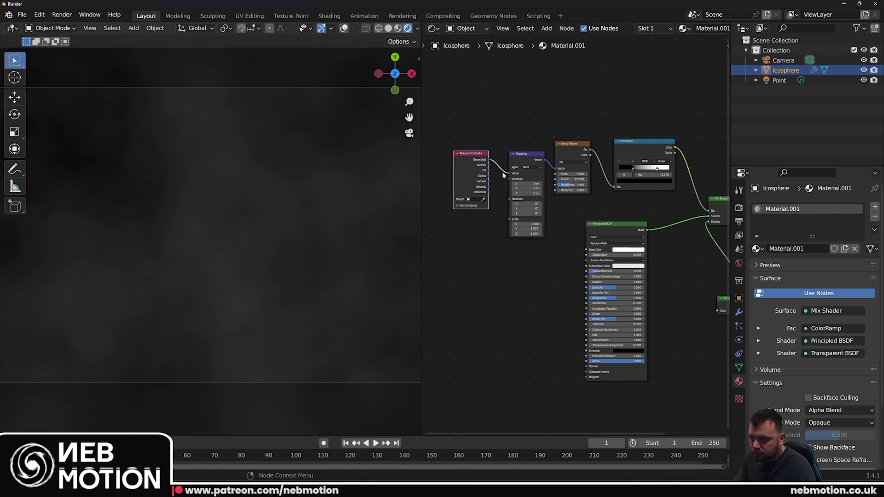
scroll(512, 173, "up", 2)
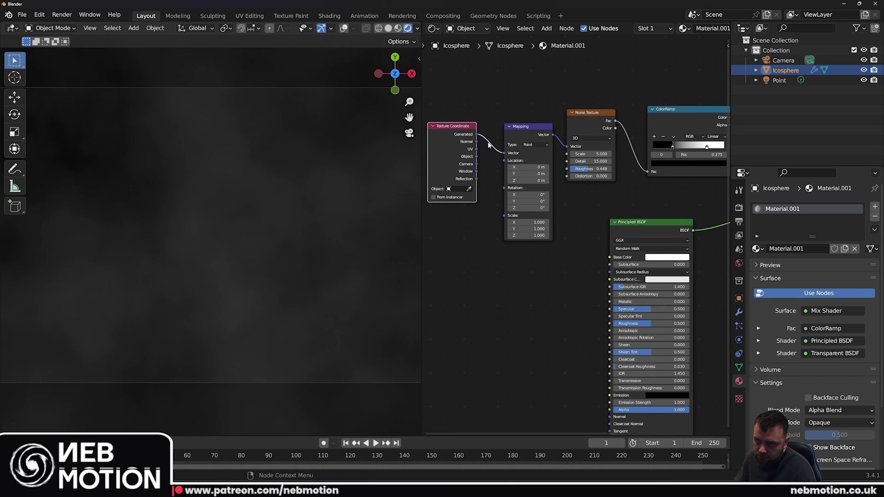
scroll(489, 145, "up", 2)
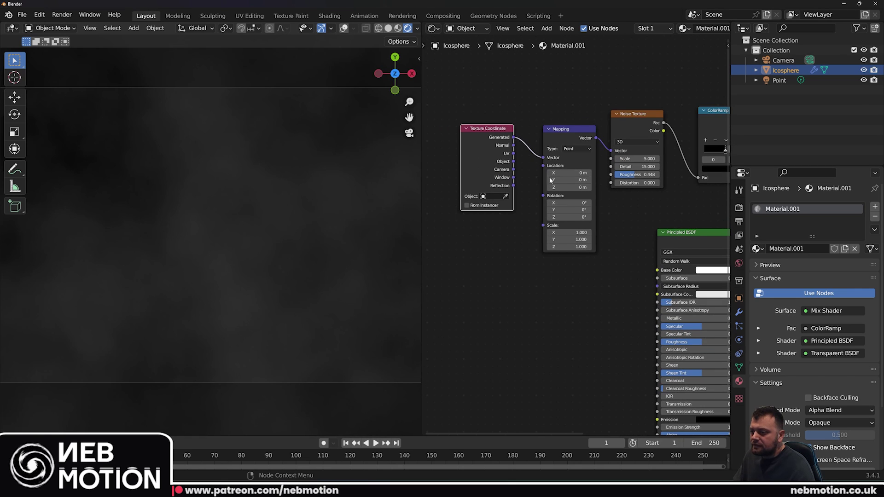
Try a different X rotation on the Mapping node and undo the change.
mouse_move(569, 202)
left_mouse_down()
mouse_move(616, 202)
mouse_move(575, 202)
mouse_move(574, 213)
mouse_move(598, 213)
mouse_move(576, 210)
left_mouse_up()
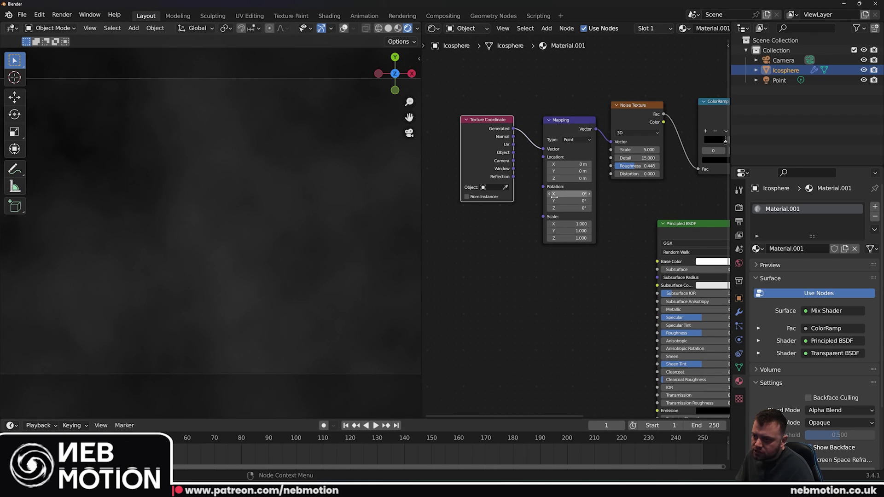
left_click_drag(570, 195, 585, 196)
key("ctrl+z")
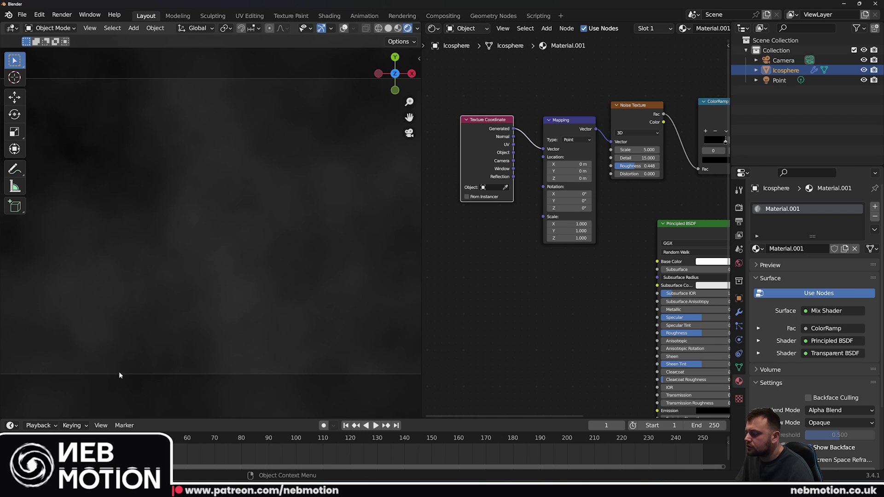
Set the scene's frame rate to 30 fps and the animation's end frame to 300.
left_click(739, 209)
left_click(738, 221)
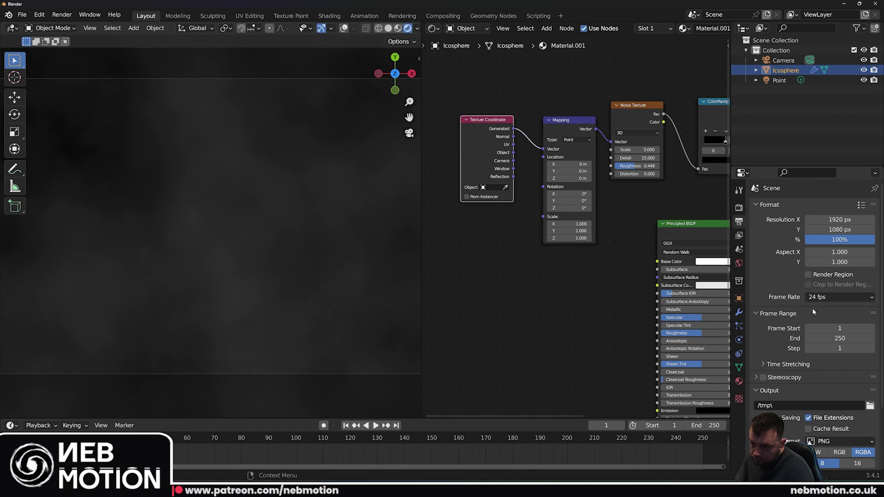
left_click(829, 297)
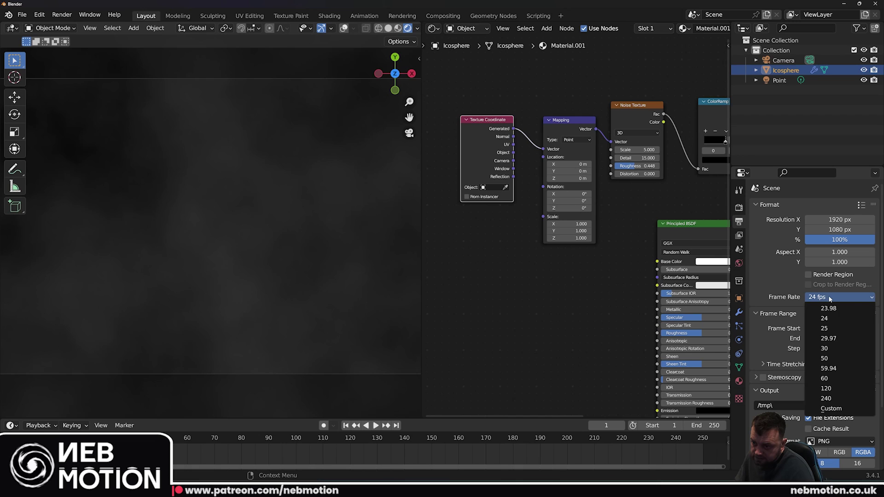
left_click(829, 349)
left_click(739, 208)
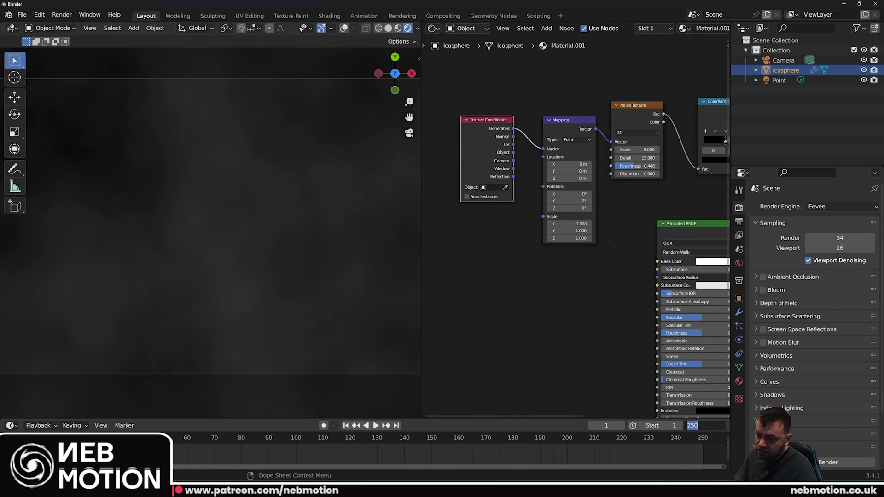
left_click(704, 425)
type("300")
key("Return")
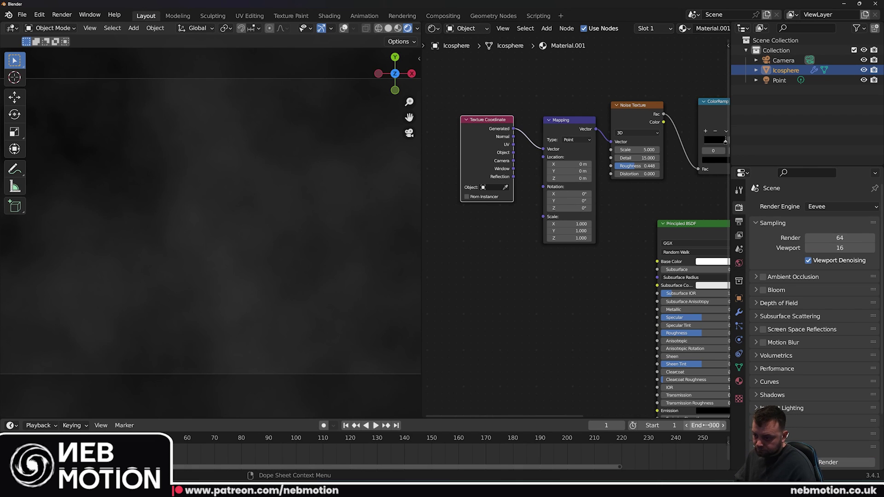
scroll(531, 449, "down", 2)
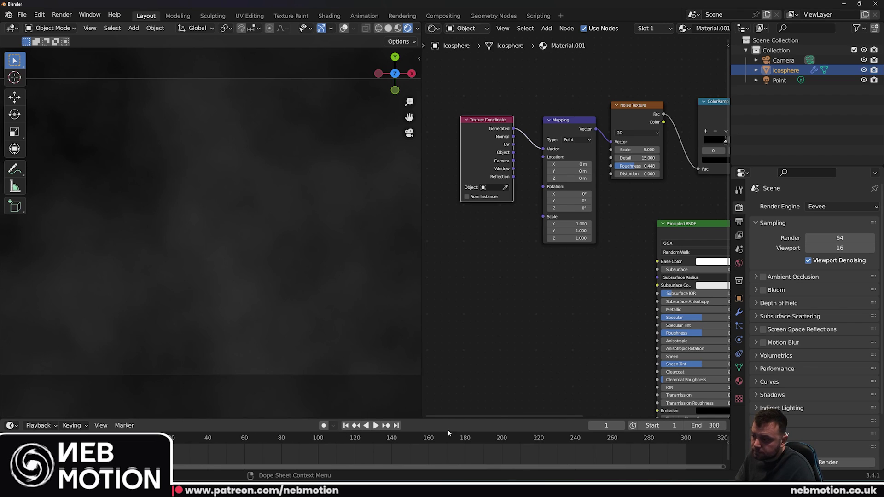
Keyframe the Mapping node's rotation at 0° on frame 1 and enlarge the timeline.
left_click(563, 122)
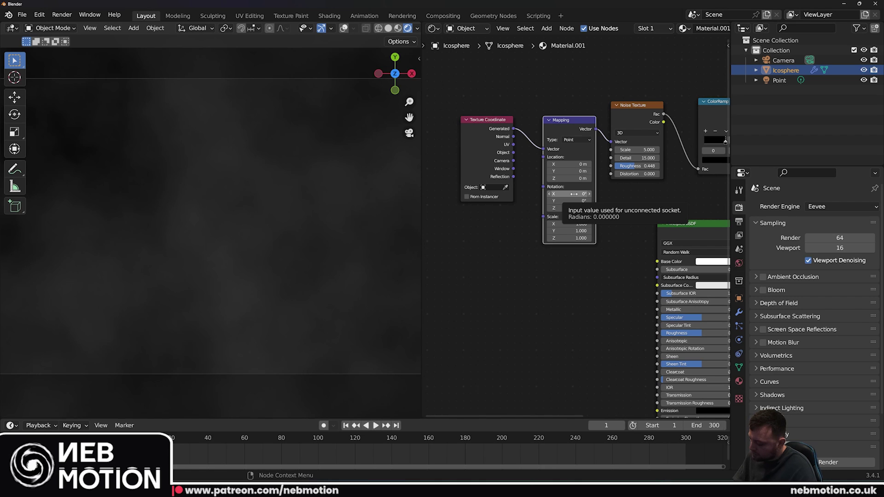
key("i")
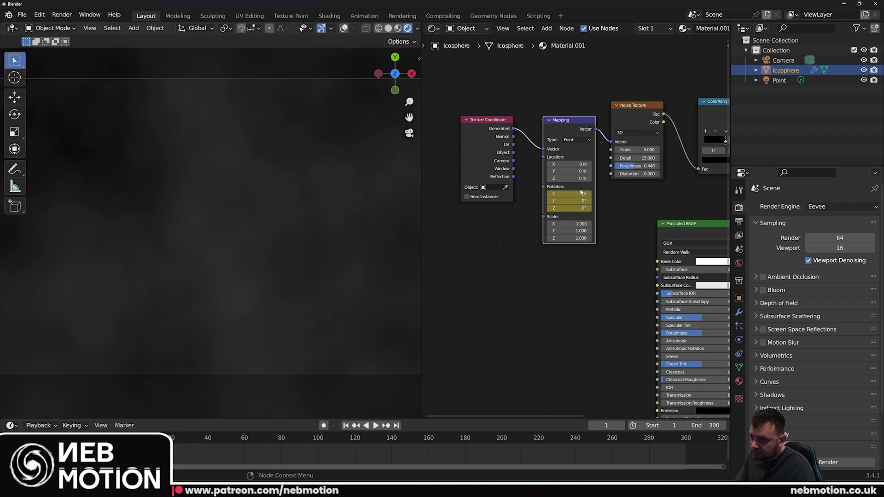
left_click_drag(369, 419, 373, 367)
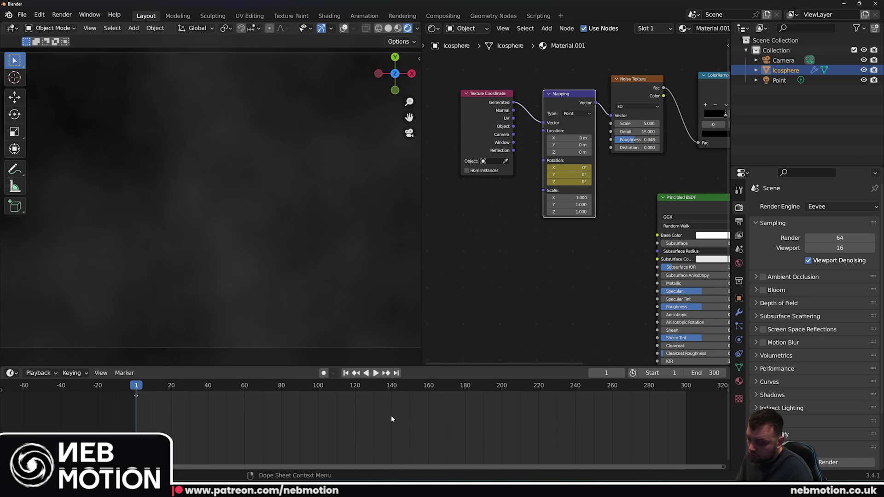
At frame 301, set the Mapping node's X rotation to 360° and keyframe the rotation.
key("shift+Right")
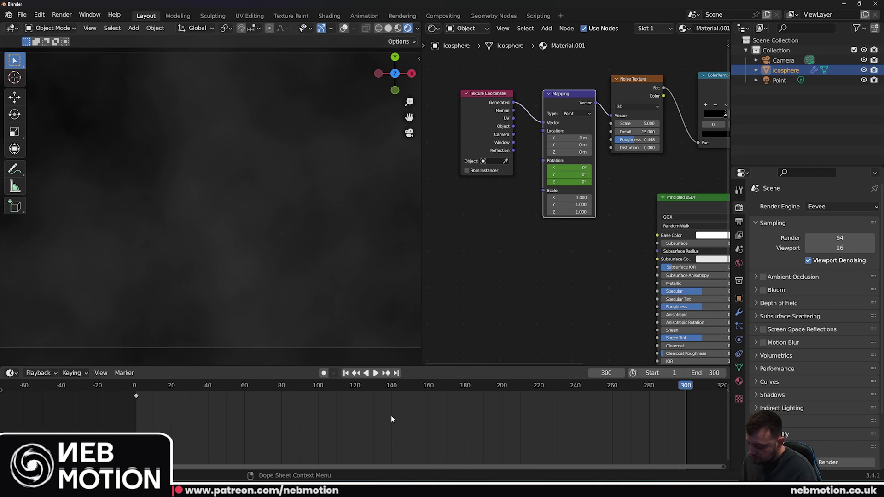
key("Right")
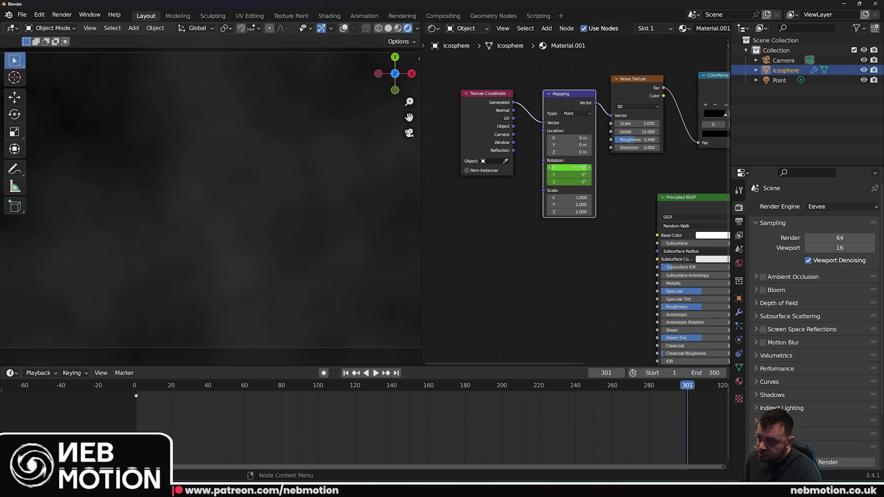
mouse_move(574, 167)
left_mouse_down()
mouse_move(607, 167)
mouse_move(566, 168)
left_mouse_up()
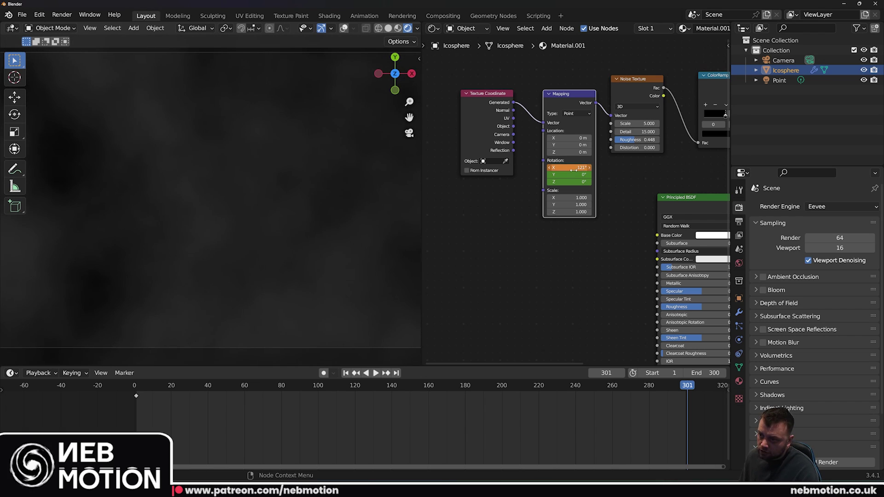
left_click(566, 169)
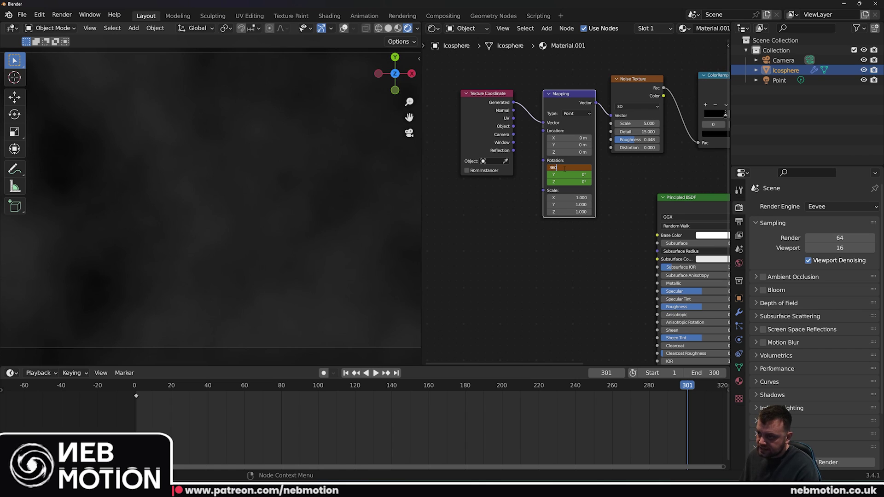
key("Return")
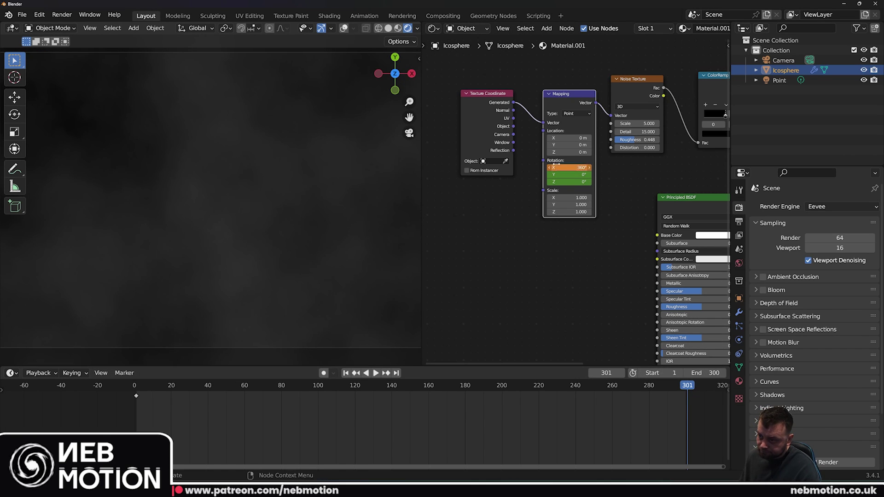
key("i")
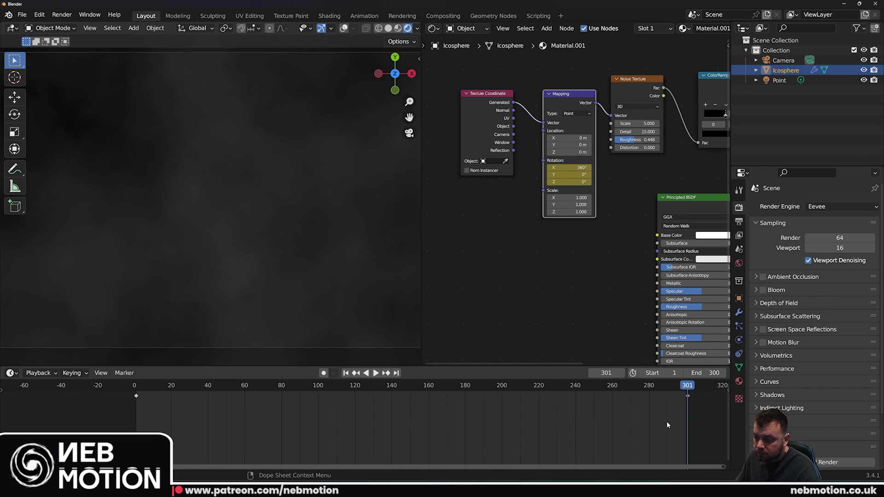
Move through frames 300, 5 and 301 to examine the loop point of the Mapping rotation animation.
left_click_drag(686, 386, 686, 388)
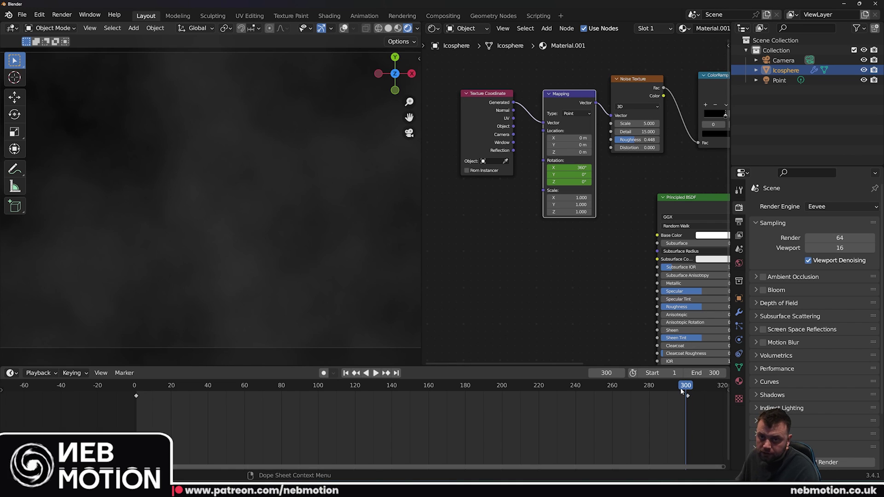
left_click(143, 388)
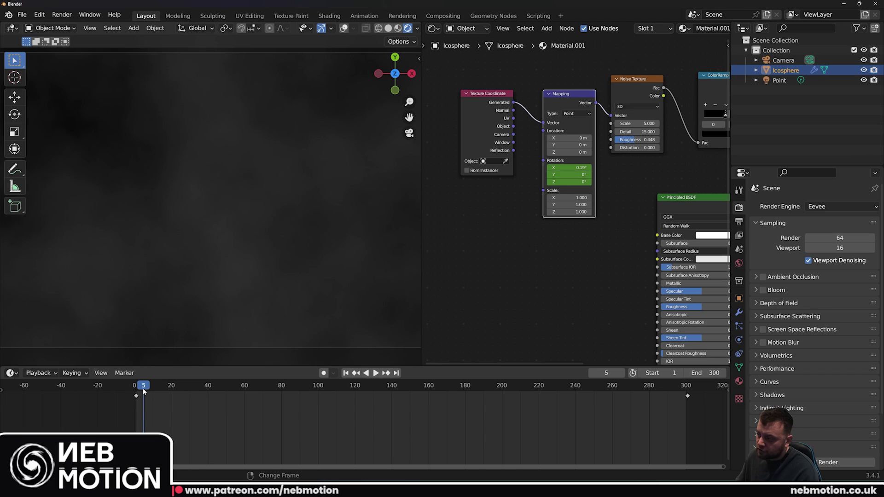
key("shift+Right")
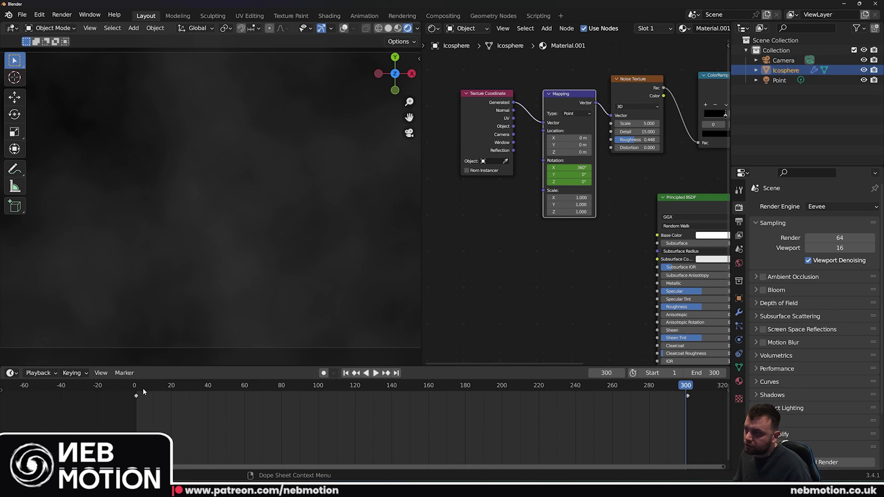
key("Right")
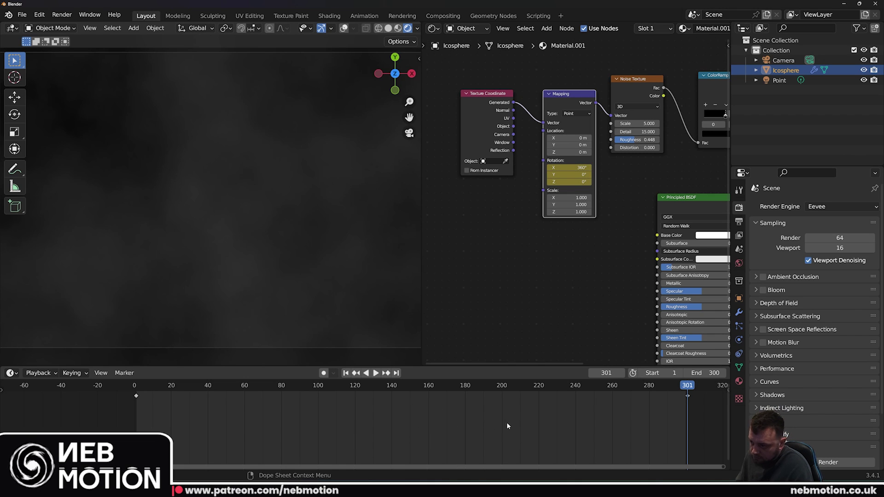
Set the interpolation of both rotation keyframes to Linear and play the animation from the start.
key("a")
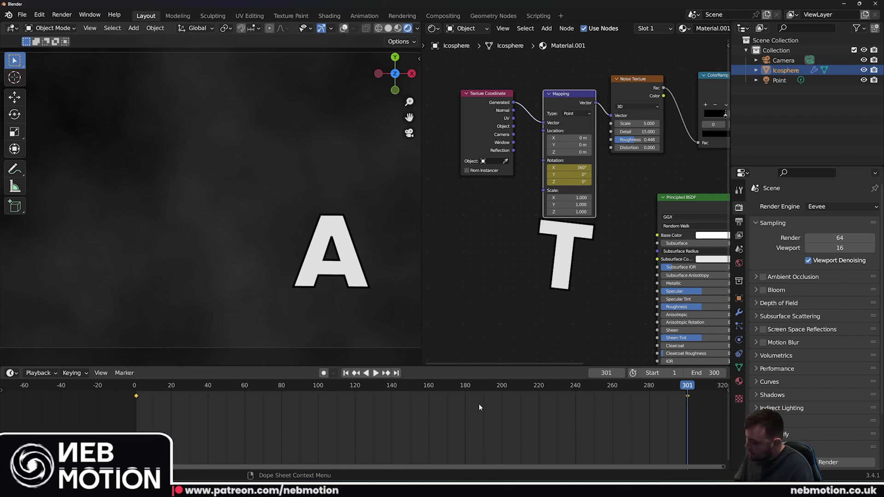
key("t")
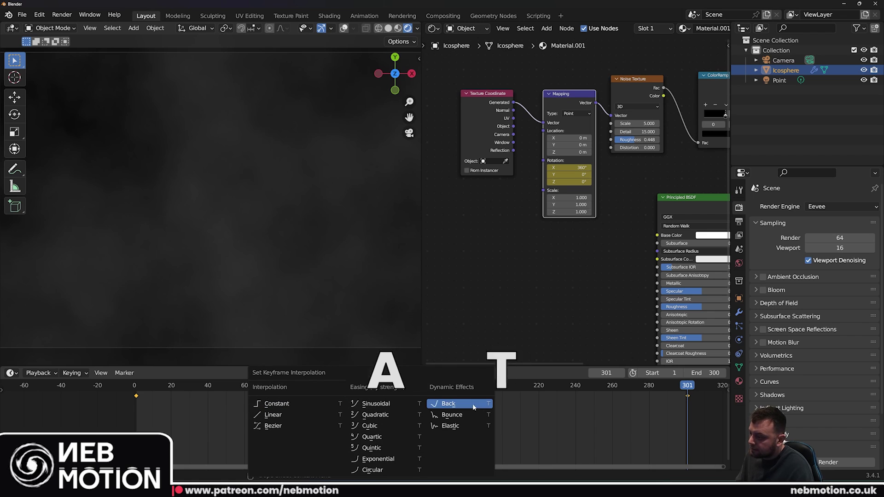
left_click(281, 415)
left_click_drag(686, 386, 134, 400)
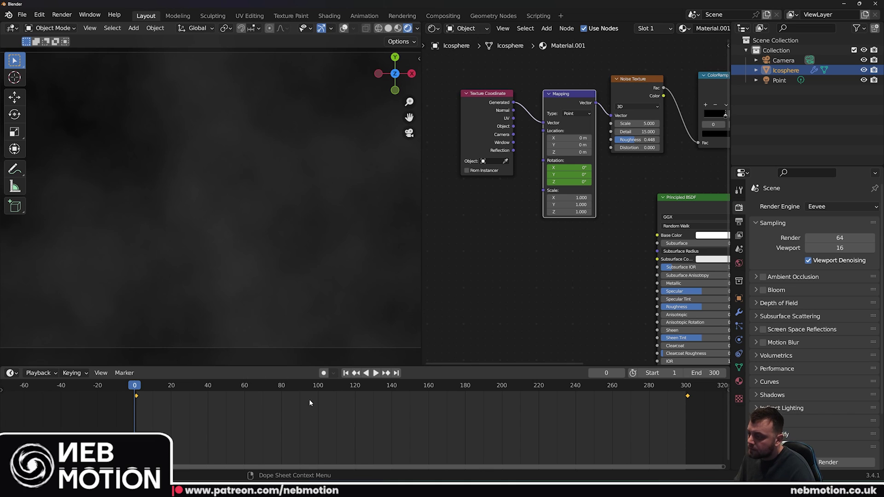
key("space")
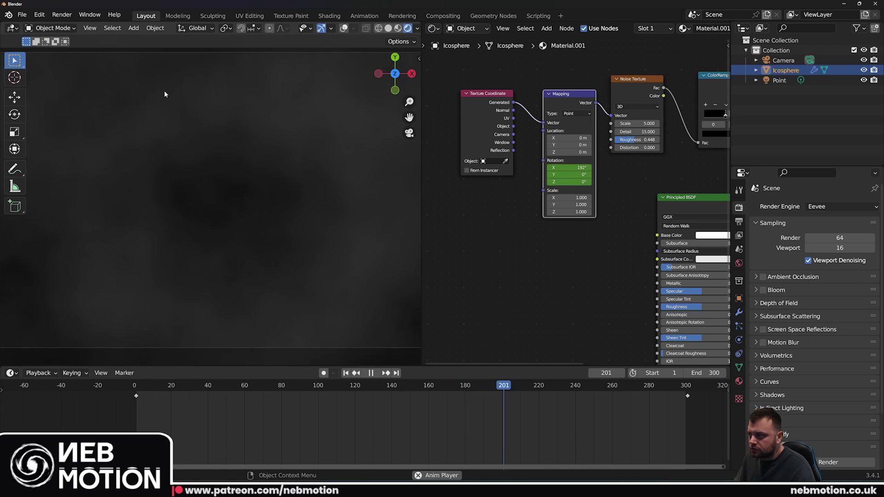
Set the Noise Texture scale to 0.400 at frame 1 and play the animation.
key("space")
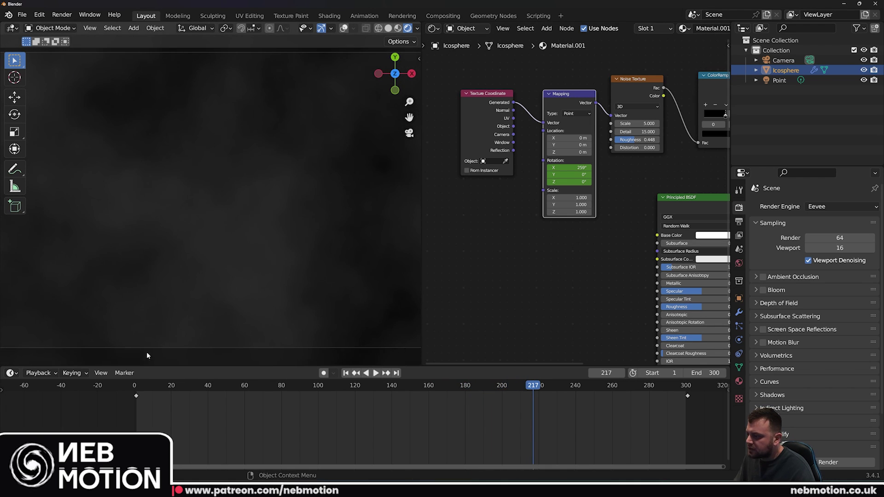
key("space")
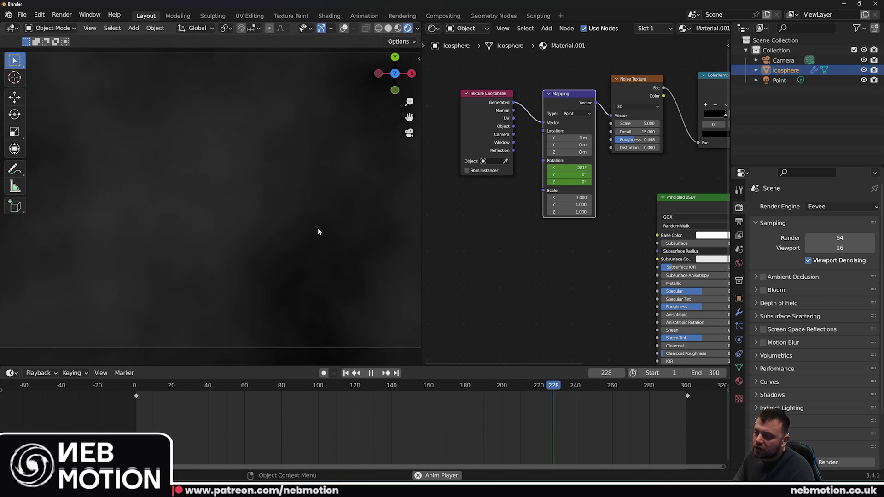
key("space")
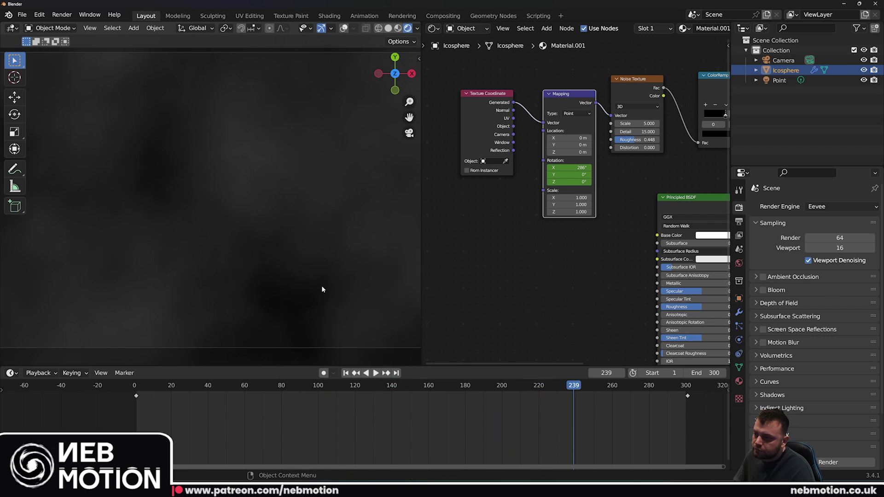
left_click(348, 373)
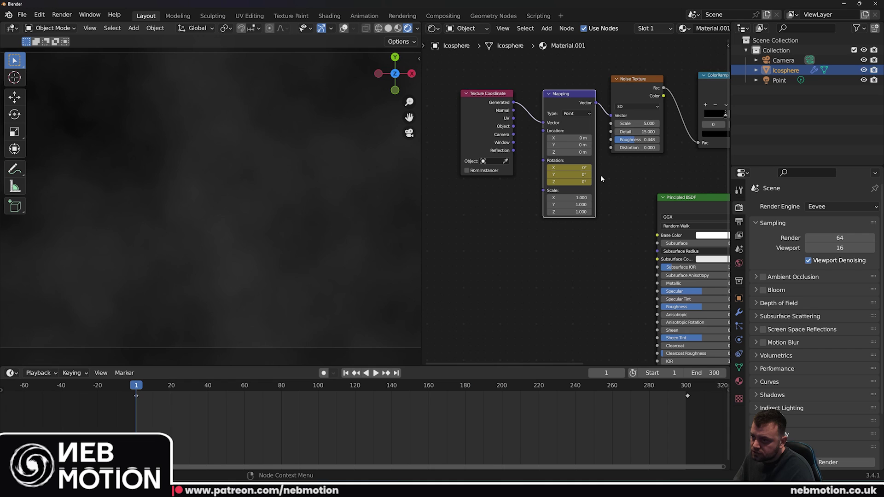
left_click_drag(637, 123, 617, 123)
key("space")
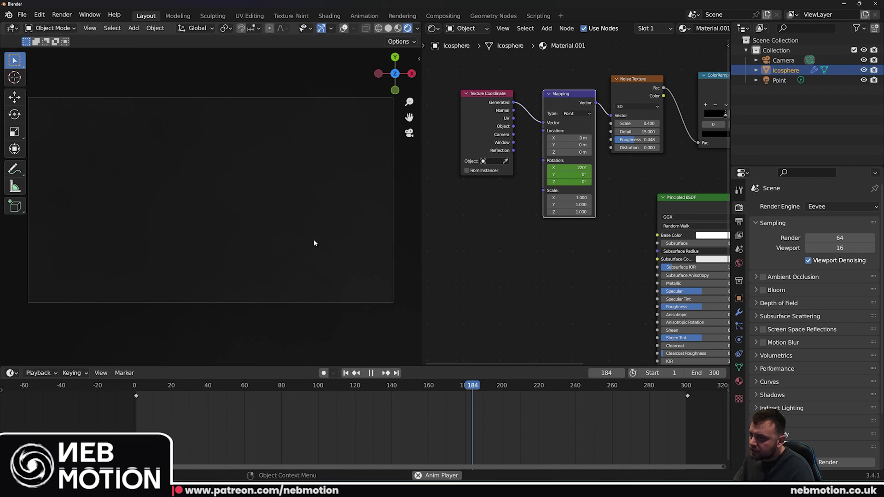
Save the project as Blender_Fog.blend in the ProjectFiles folder.
left_click(22, 14)
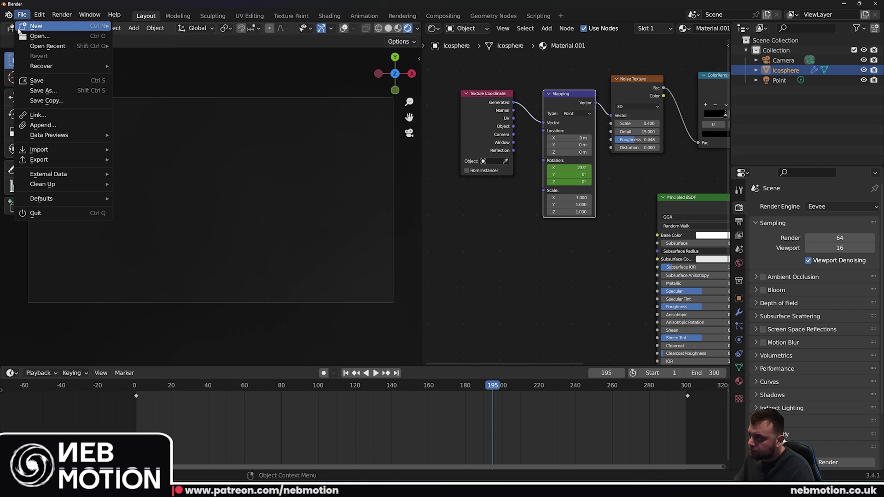
mouse_move(50, 26)
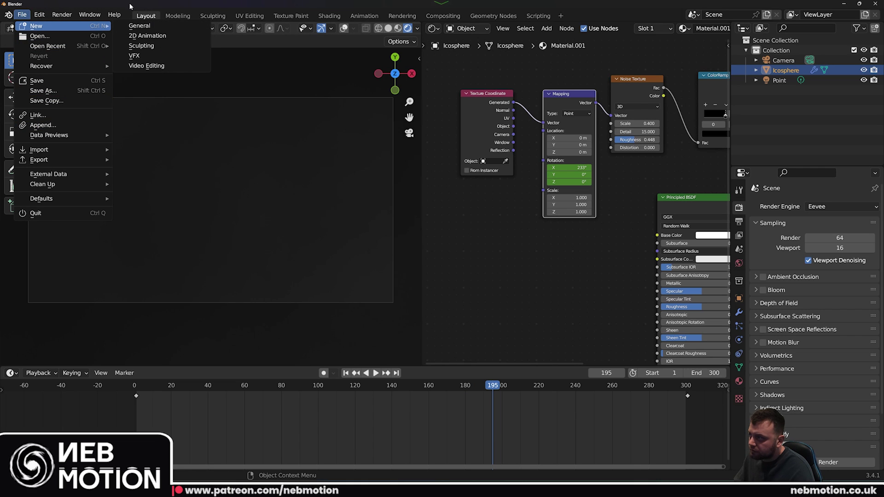
left_click(22, 14)
left_click(47, 100)
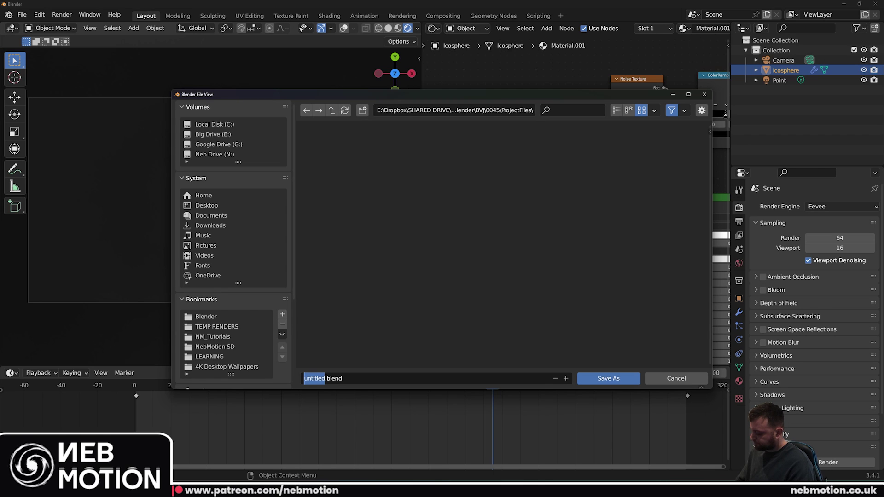
type("Blender_Fog")
key("Return")
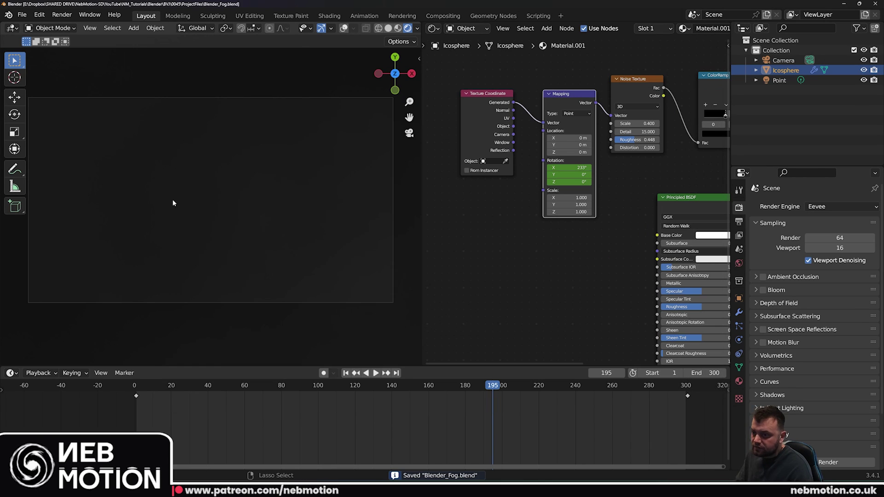
Show the output settings and compare frames 1 and 301 of the fog animation.
left_click(739, 222)
key("shift+Left")
key("space")
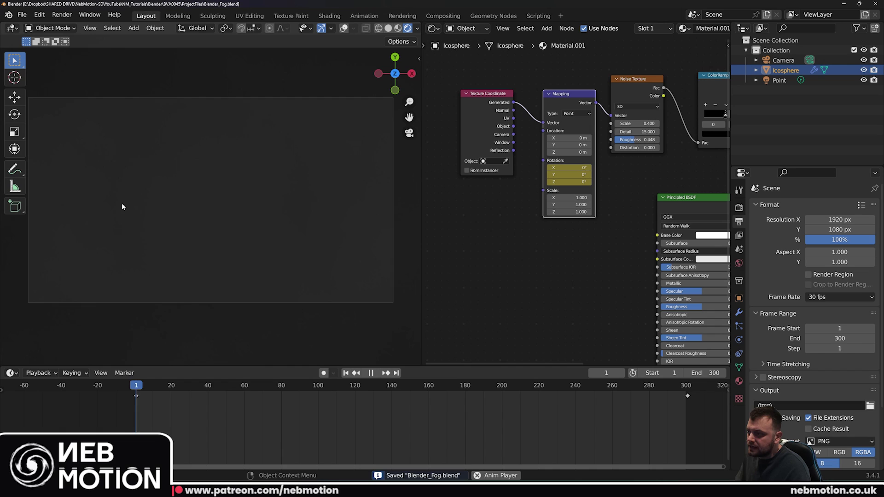
key("space")
key("shift+Right")
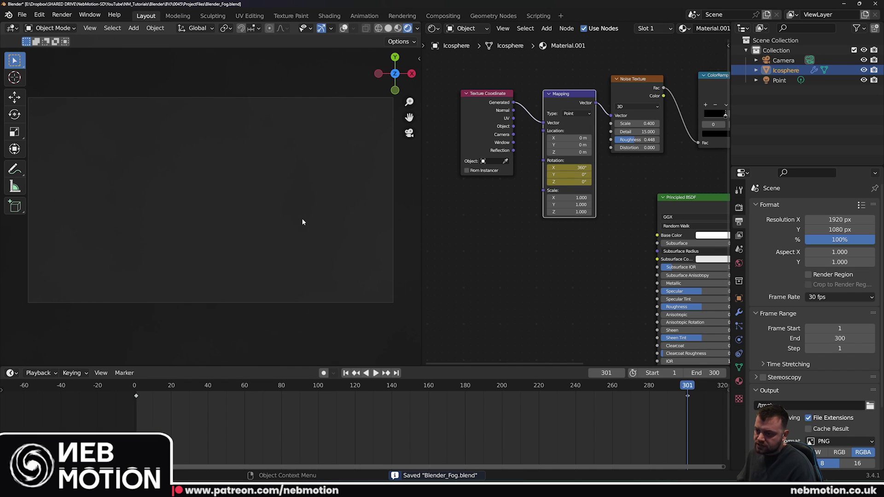
key("shift+Left")
Save a second version of the project as Blender_Fogv2.blend.
left_click(21, 15)
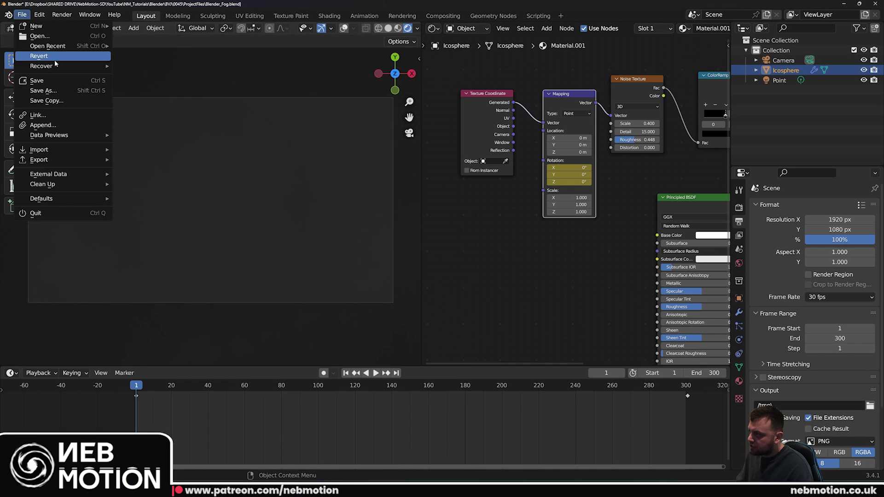
left_click(82, 92)
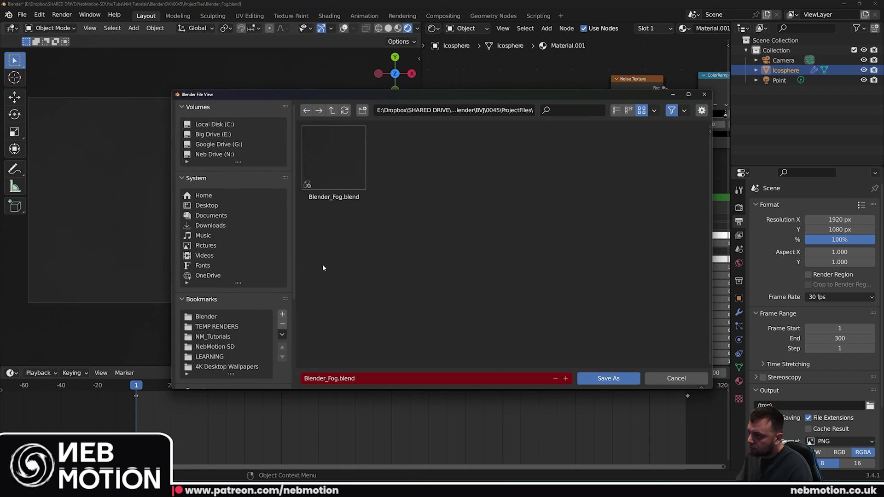
left_click(336, 378)
left_click(338, 378)
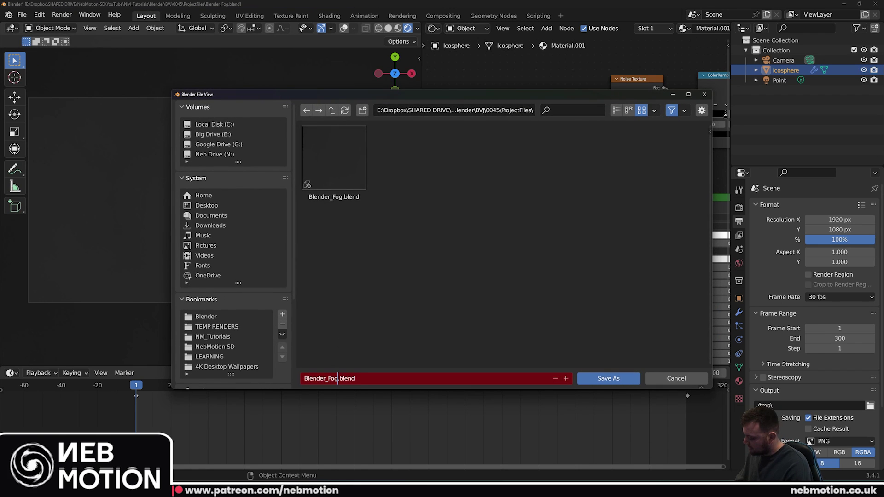
type("v2")
key("Return")
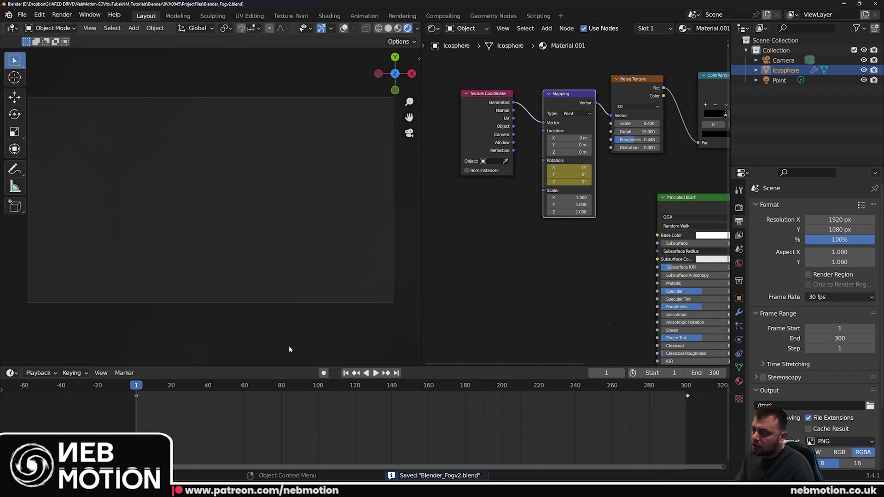
Try the white ColorRamp stop at position 0.508 and play the animation from frame 1.
key("Home")
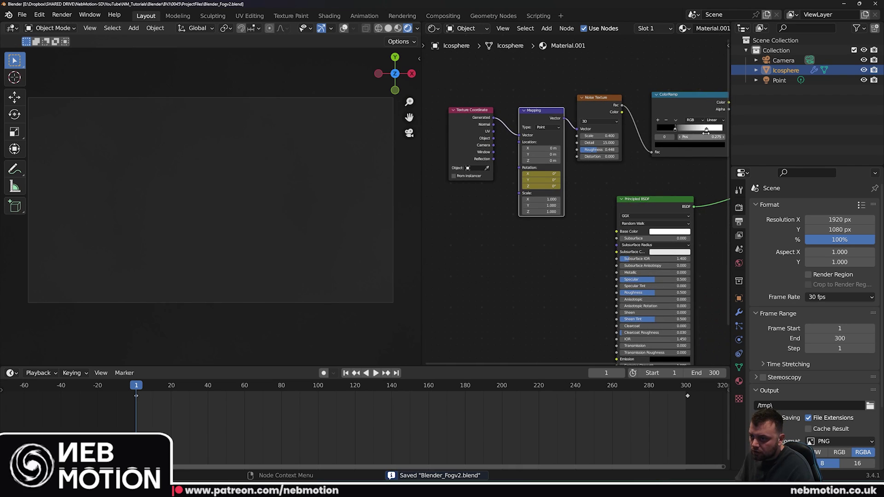
key("space")
key("Escape")
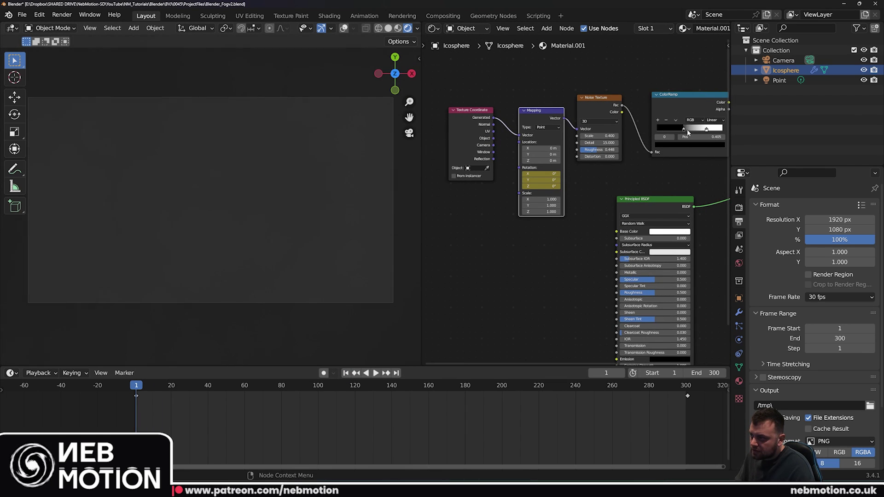
left_click_drag(707, 129, 689, 131)
key("space")
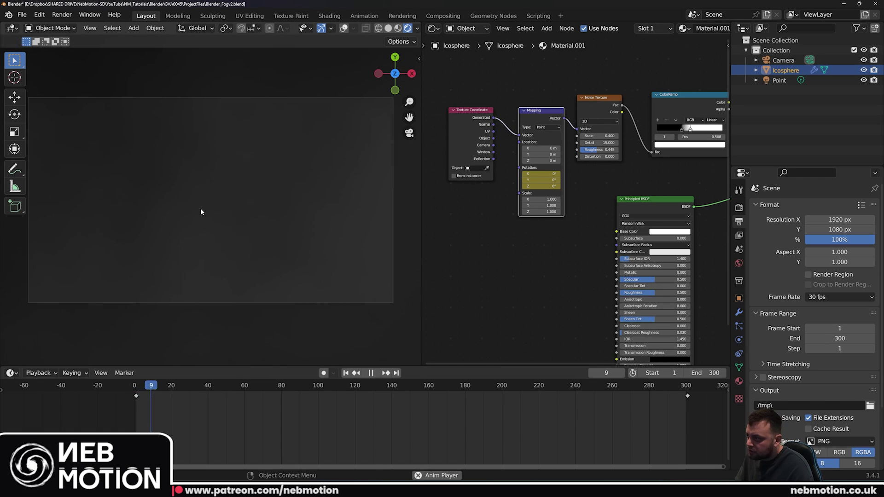
scroll(202, 213, "down", 1)
scroll(202, 213, "up", 1)
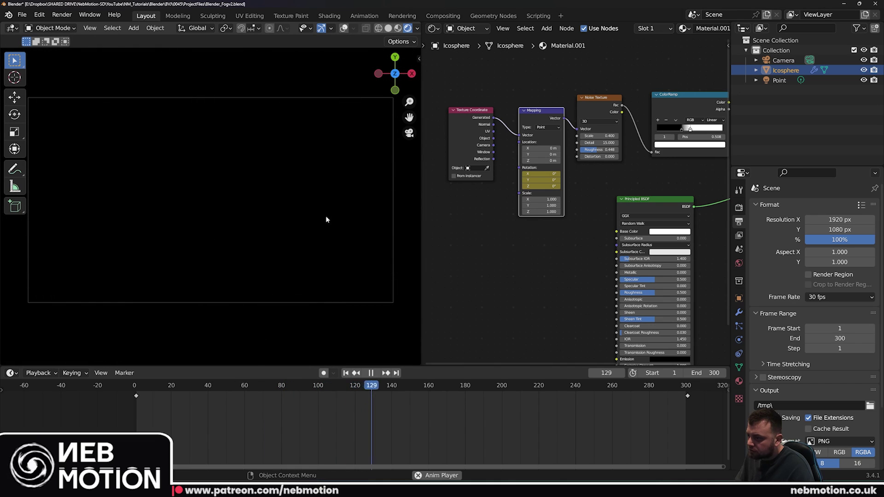
Move the black ColorRamp stop to position 0.447, space the white stop further from it and play the animation.
key("space")
mouse_move(692, 131)
left_mouse_down()
mouse_move(705, 131)
mouse_move(687, 129)
left_mouse_up()
key("space")
key("space")
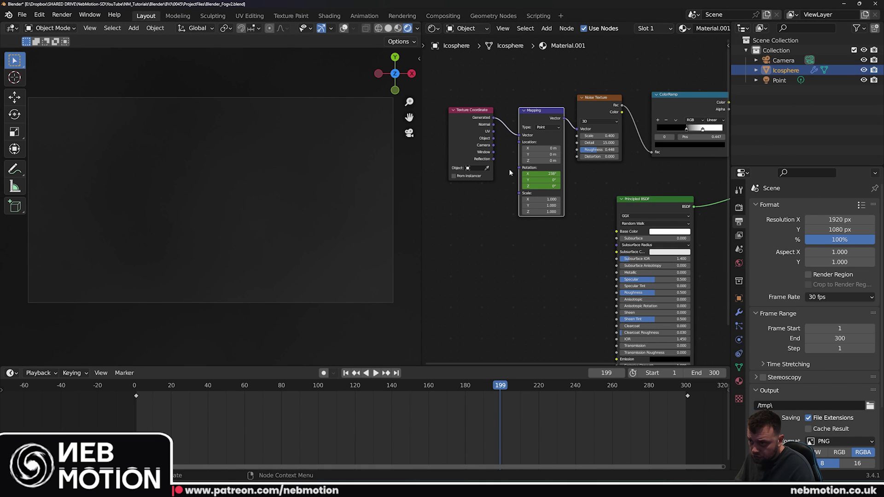
Try a high Distortion on the Noise Texture, play the animation and undo the change.
left_click_drag(599, 149, 642, 157)
right_click(599, 150)
key("space")
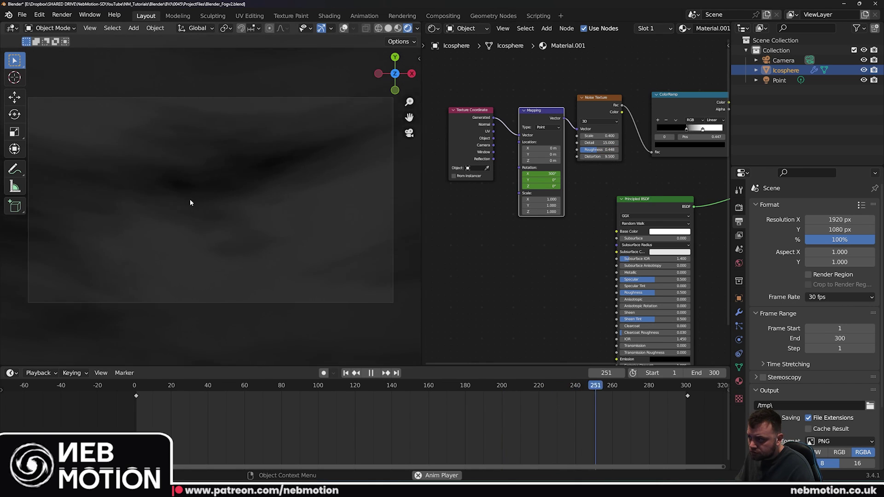
key("Escape")
key("ctrl+z")
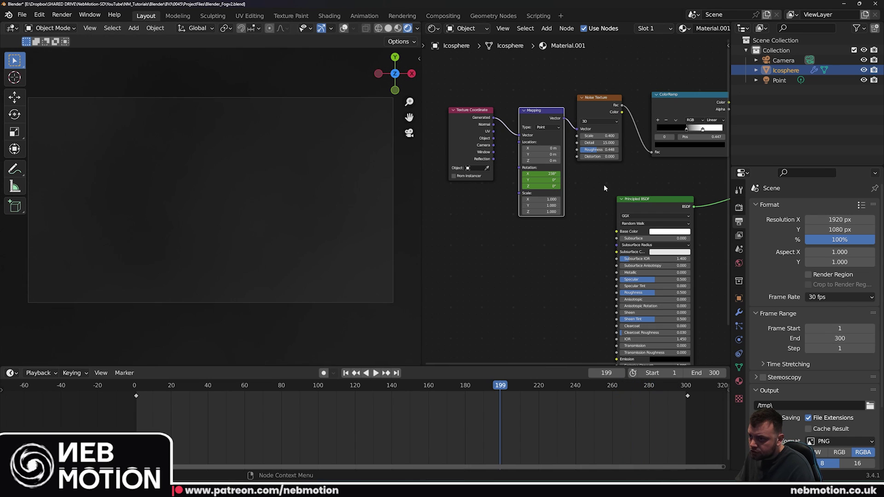
Try raising the existing point light's power to 345.6 W, play the animation and undo the change.
key("shift+Left")
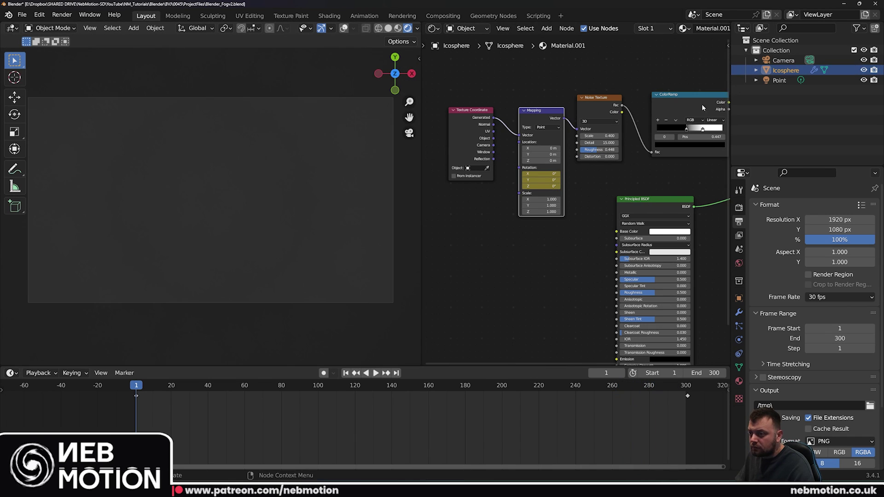
left_click(779, 80)
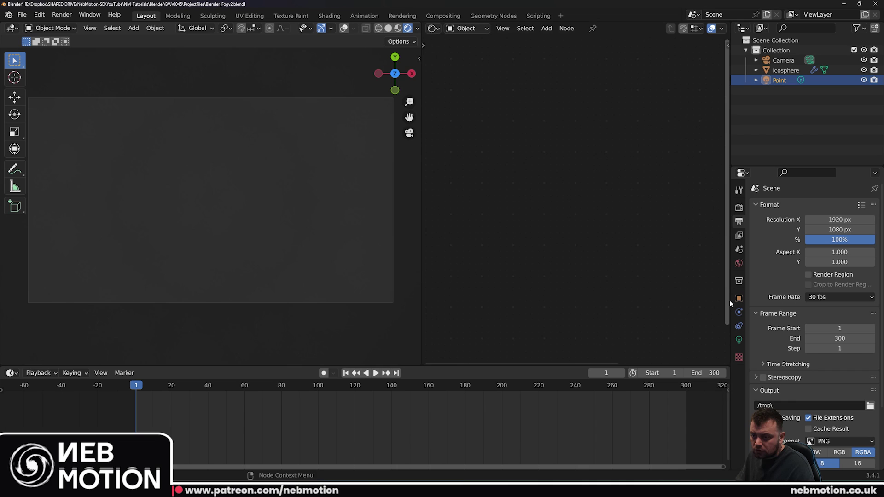
left_click(739, 339)
left_click_drag(832, 274, 849, 275)
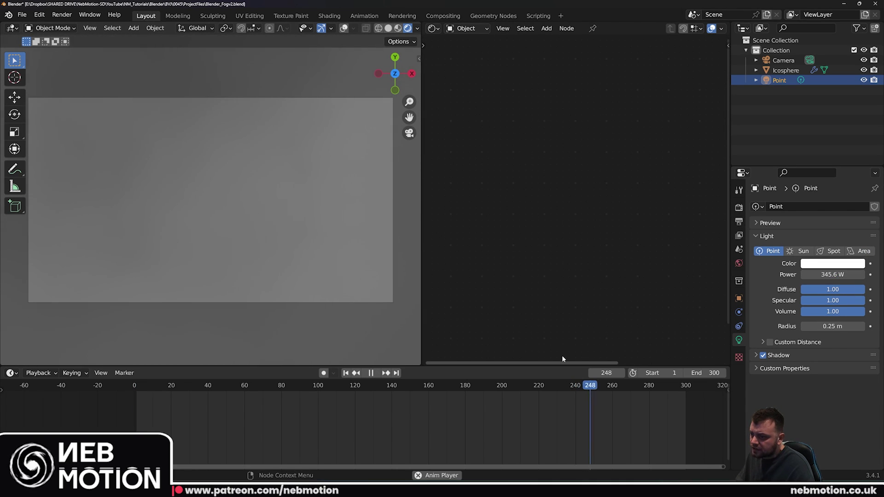
key("space")
key("ctrl+z")
key("ctrl+z")
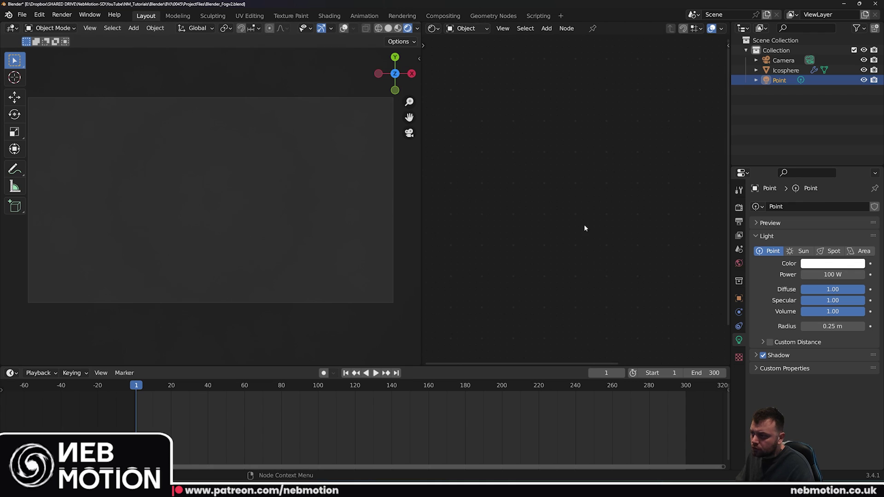
Add a second point light and give it a yellow color with hue 0.097 and saturation 1.000.
key("shift+a")
mouse_move(188, 331)
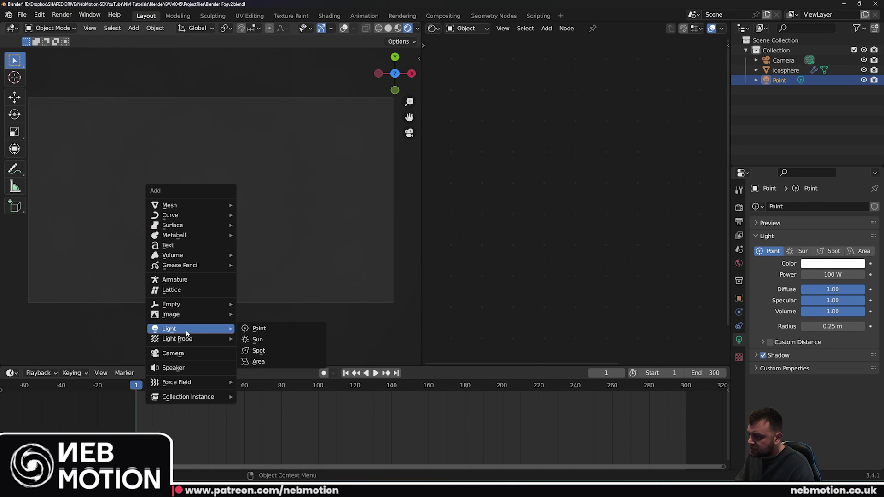
left_click(259, 328)
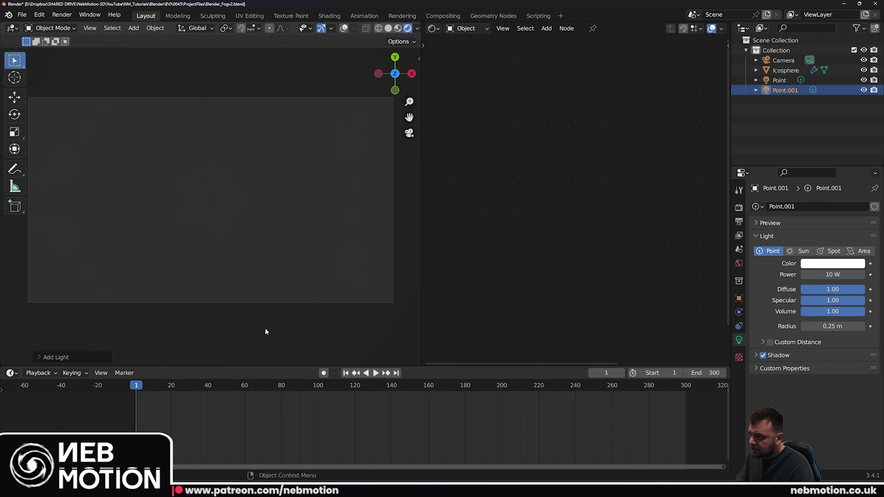
left_click(831, 267)
left_click_drag(808, 199, 785, 191)
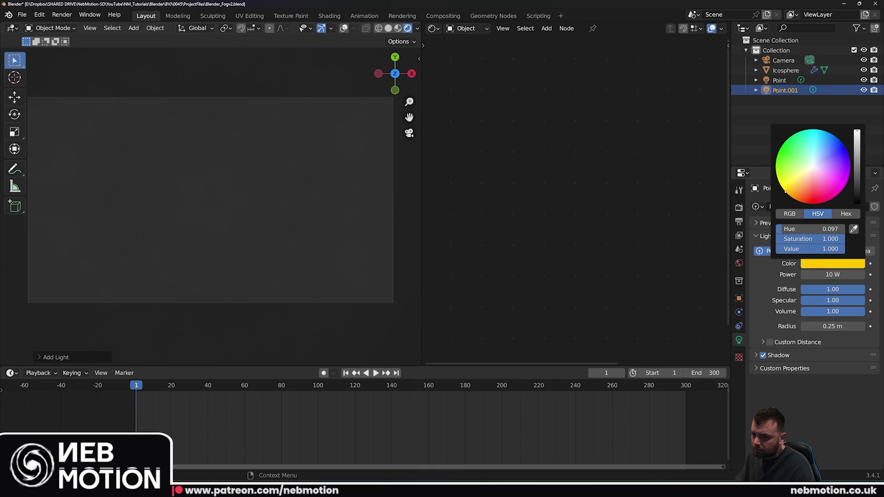
Set the yellow light's power to 75.2 W and move it toward the lower-left corner of the camera frame.
left_click_drag(831, 275, 847, 275)
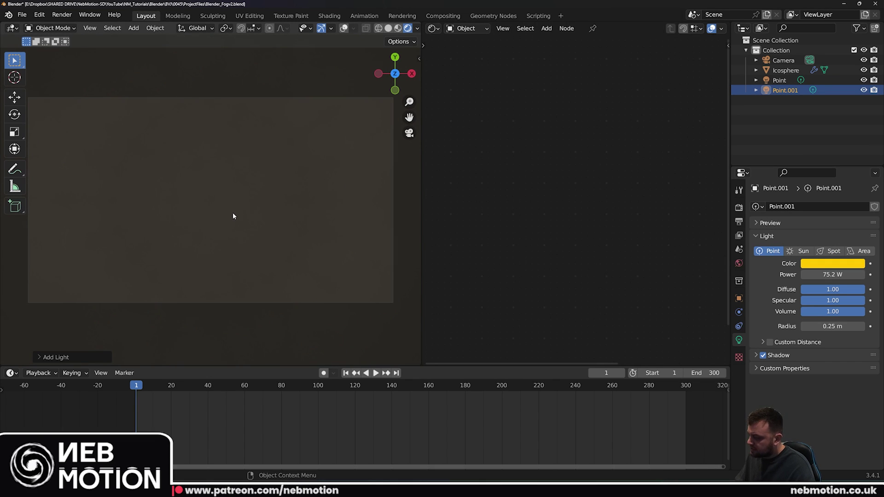
key("g")
left_click(130, 308)
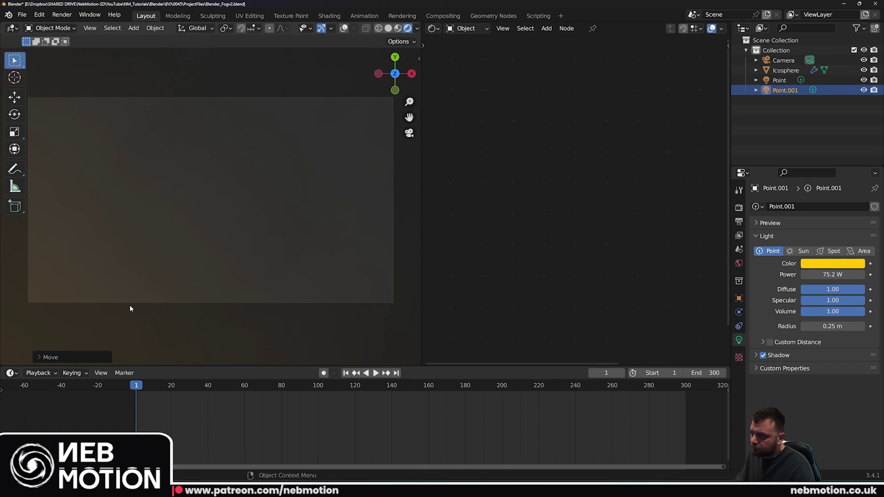
key("space")
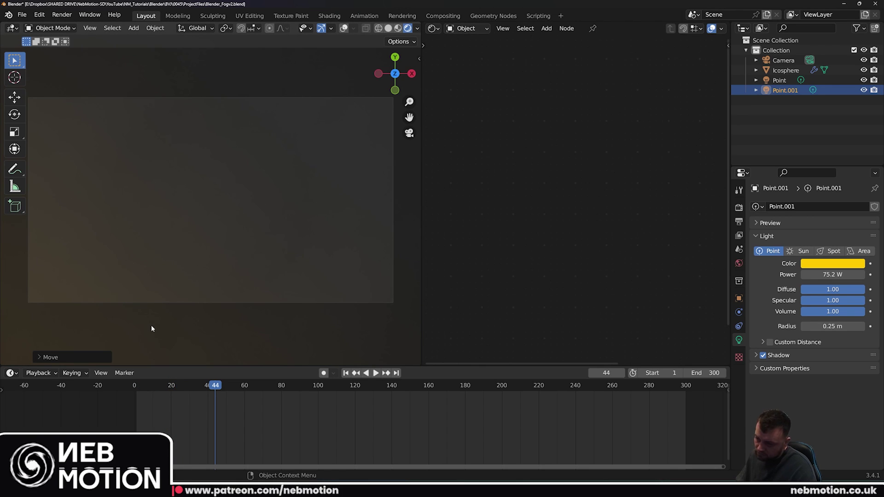
Shift the second point light's color slightly toward orange and set its power to 89.8 W.
left_click(837, 261)
left_click_drag(783, 190, 786, 194)
key("space")
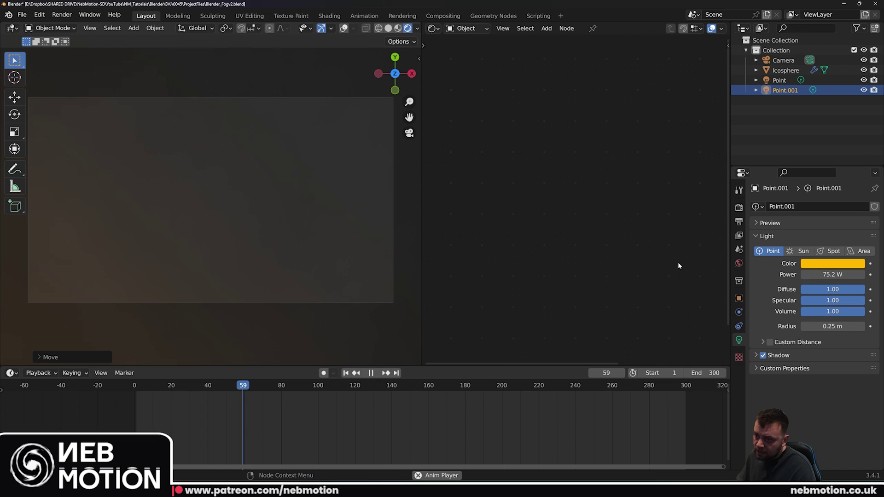
key("space")
left_click_drag(824, 275, 844, 275)
key("space")
key("space")
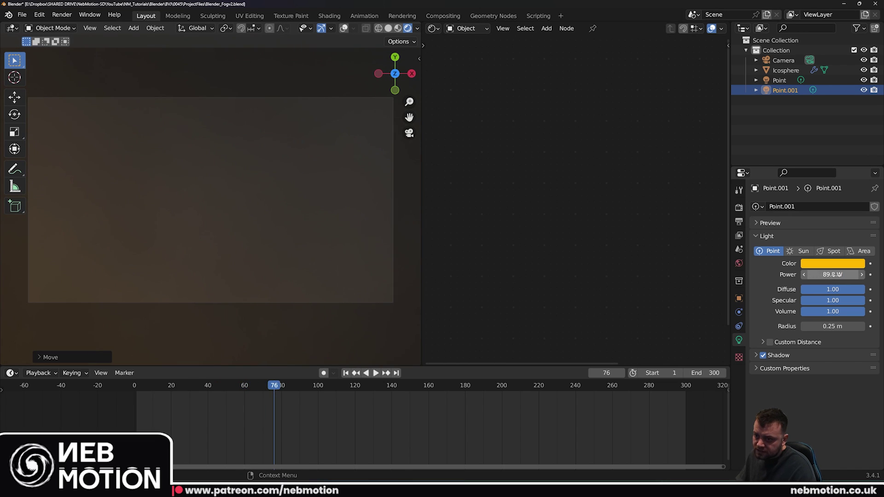
Set the orange light's power to 84.9 W and keyframe it at frame 1.
left_click_drag(833, 275, 873, 277)
key("shift+Left")
left_click(870, 275)
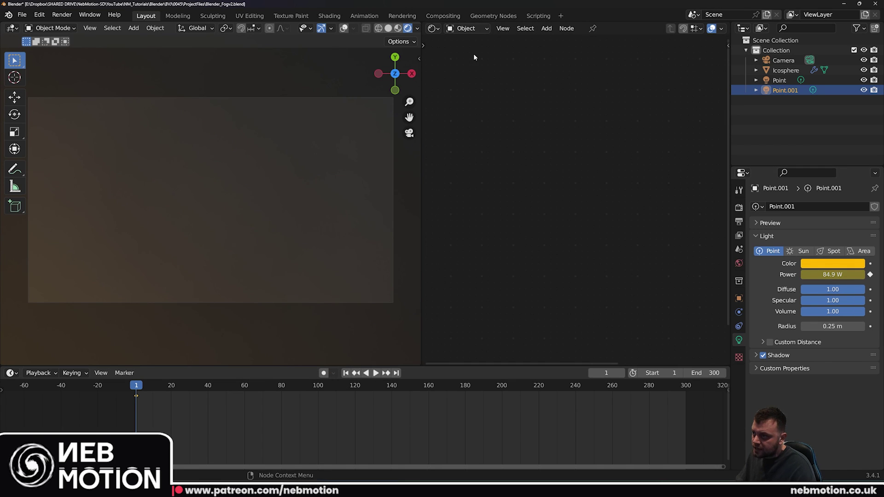
Switch the node area to the Graph Editor and show the F-curve modifiers for the orange light's power.
left_click(433, 28)
left_click(433, 28)
left_click(432, 28)
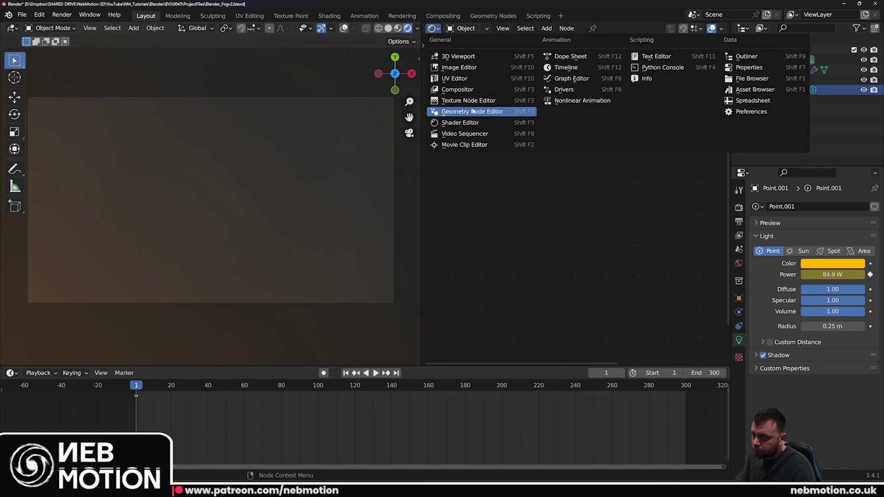
left_click(571, 78)
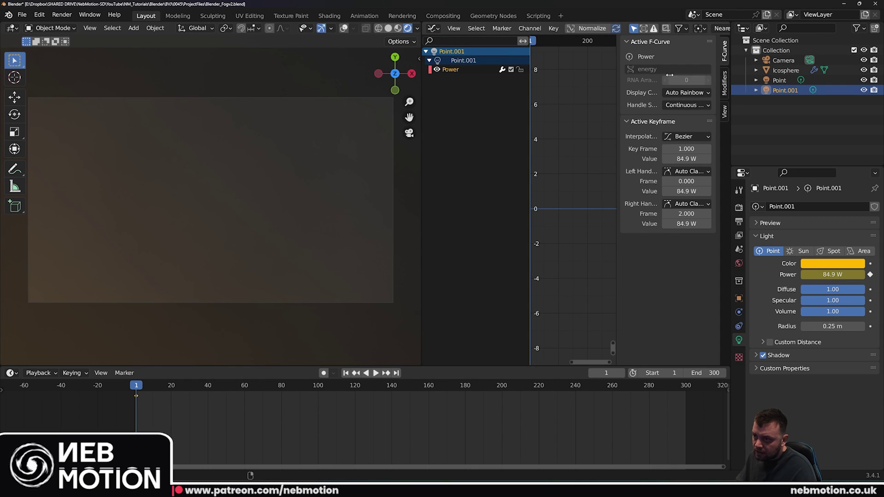
left_click(725, 88)
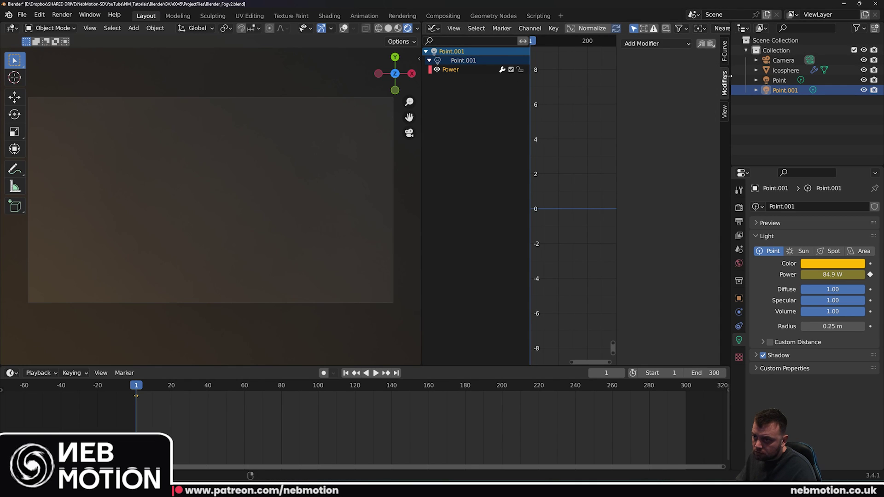
Add a Noise modifier to the orange light's power curve with scale 13.7 and strength 38.1.
left_click(665, 44)
left_click(656, 100)
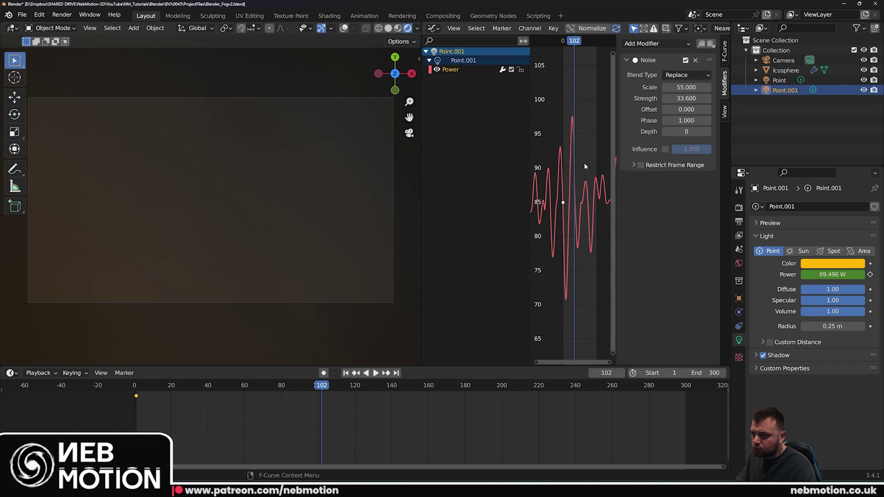
left_click_drag(686, 87, 668, 87)
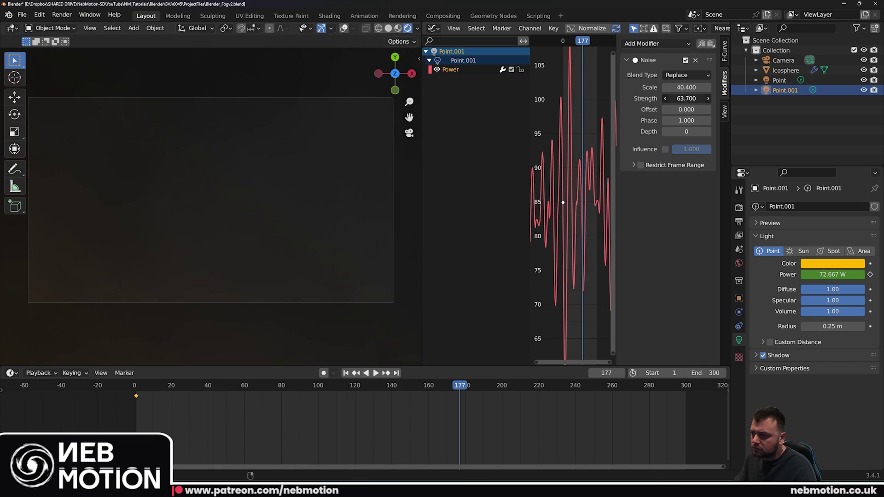
left_click_drag(686, 98, 660, 87)
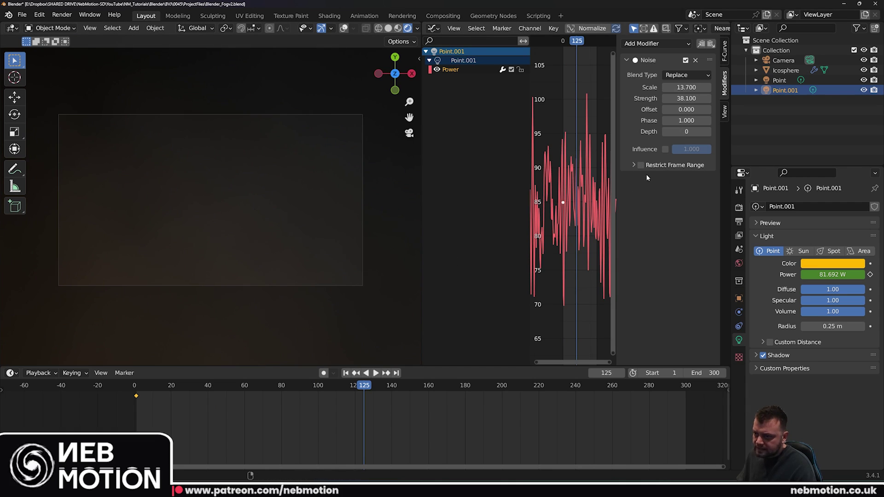
Restrict the noise to frames 1 to 300 with blend in 84.5 and blend out 75.5, and play the animation.
left_click(640, 164)
left_click(633, 165)
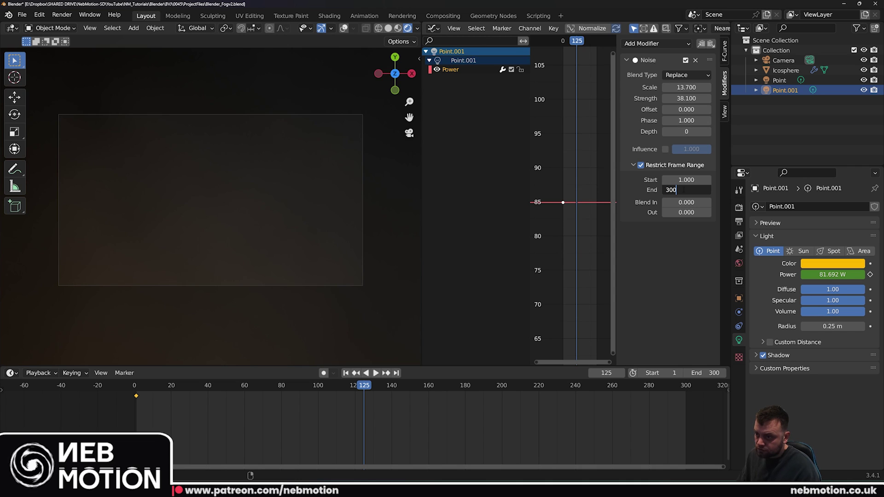
key("Return")
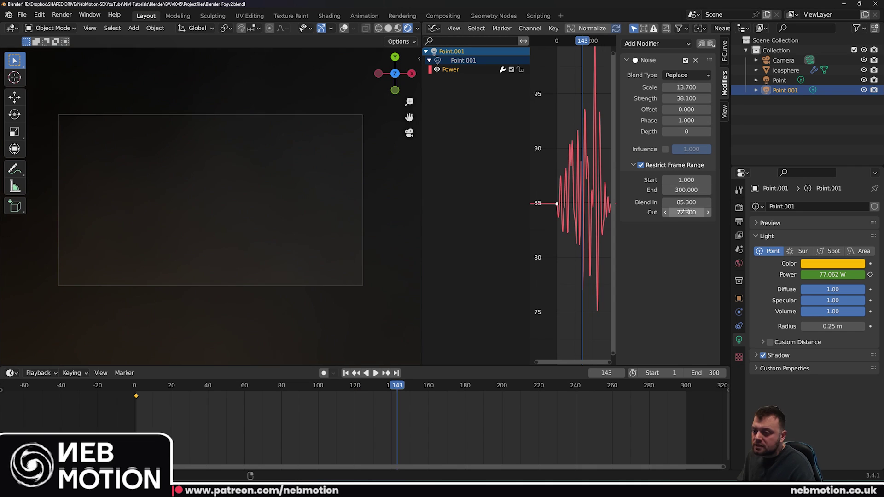
left_click_drag(686, 202, 686, 203)
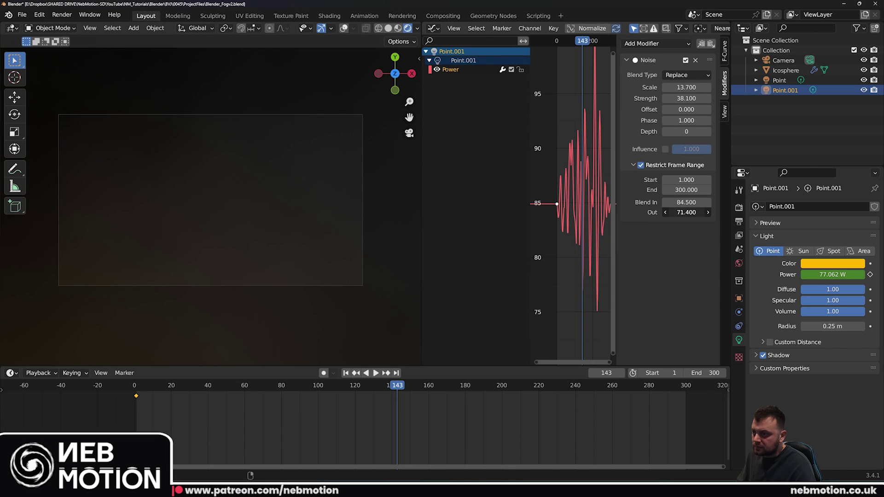
key("space")
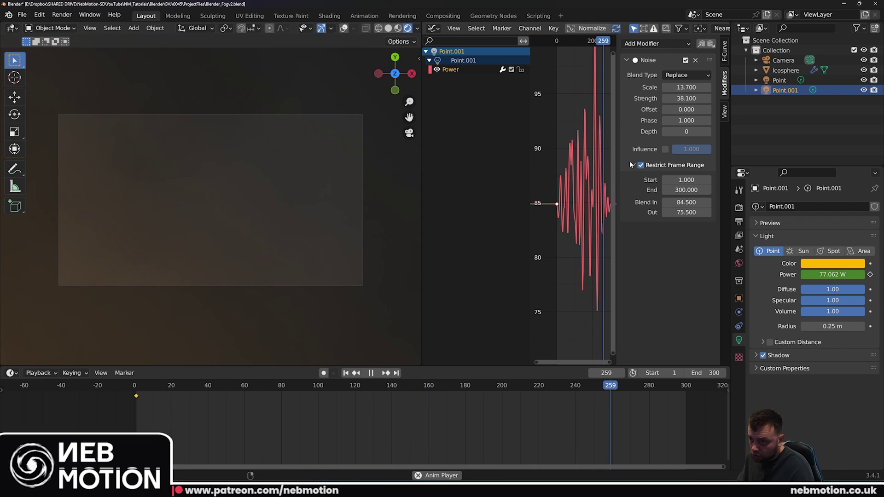
Save the fire version as Blender_FogFire.blend and reopen Blender_Fogv2.blend with rendered viewport shading.
left_click(22, 14)
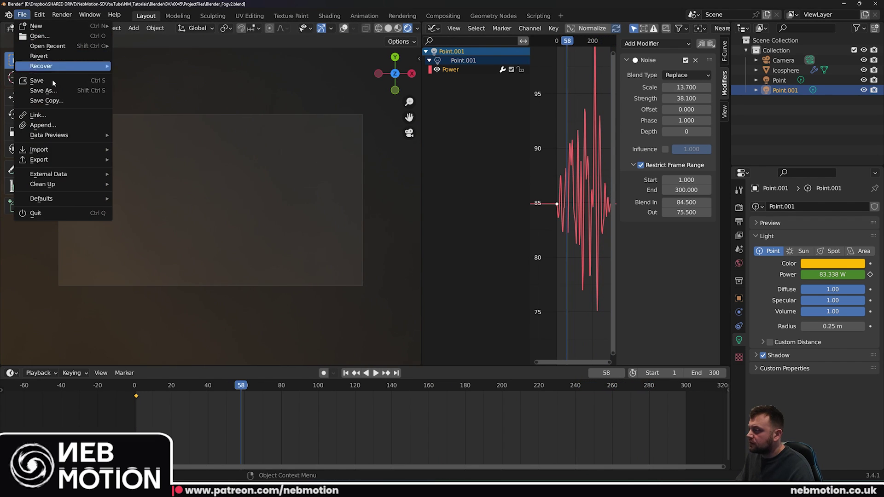
left_click(32, 99)
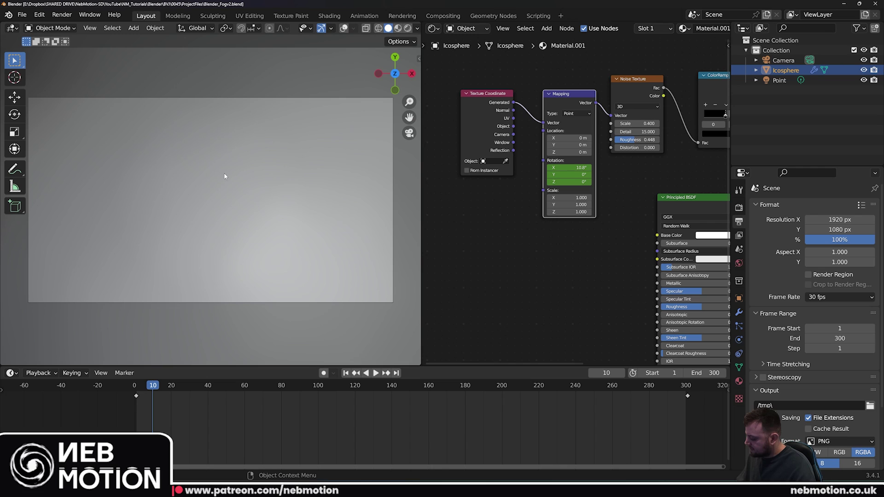
key("z")
left_click(208, 179)
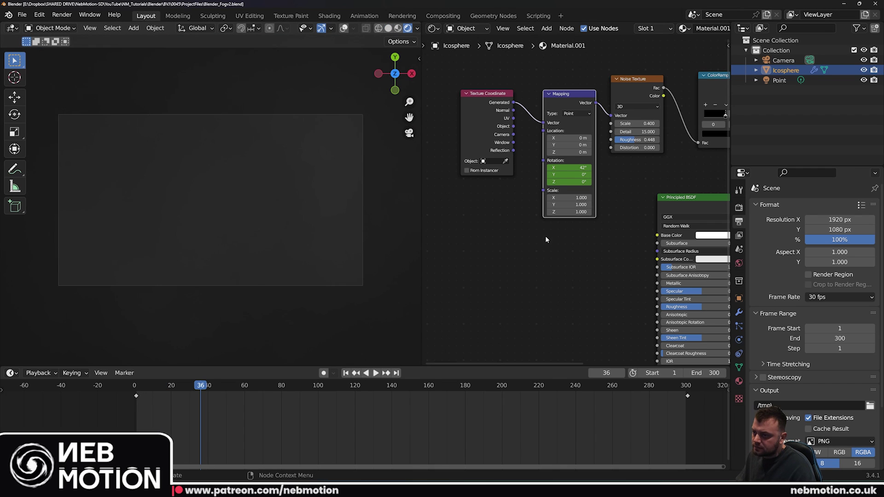
Set the Principled BSDF's metallic to 1.0, specular to 0 and roughness to 1.0, previewing the fog animation.
middle_click_drag(597, 264, 486, 215)
scroll(499, 236, "down", 3)
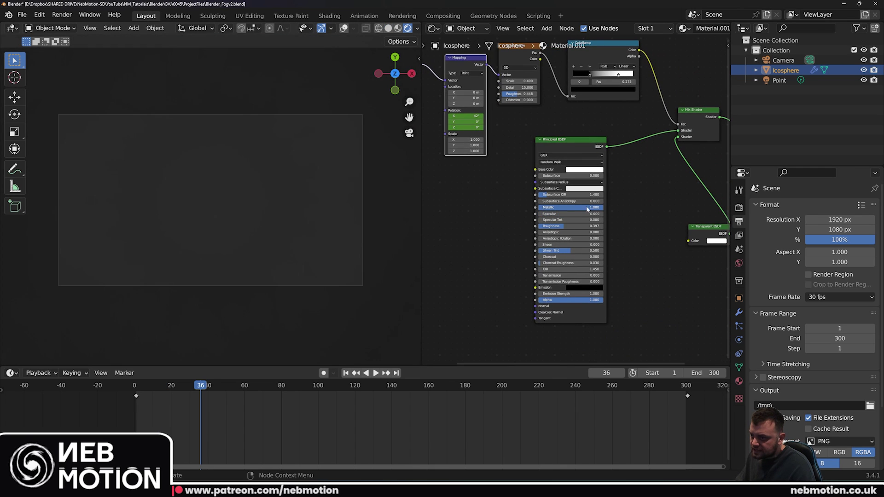
key("space")
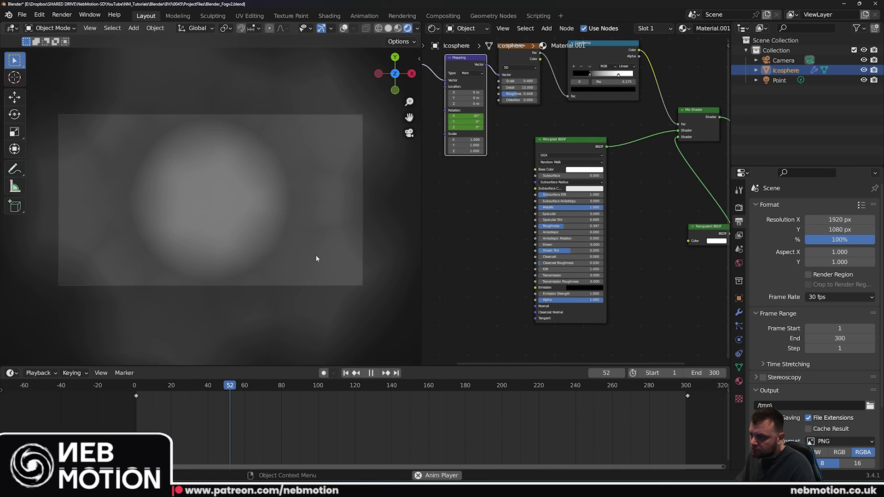
left_click_drag(227, 388, 473, 405)
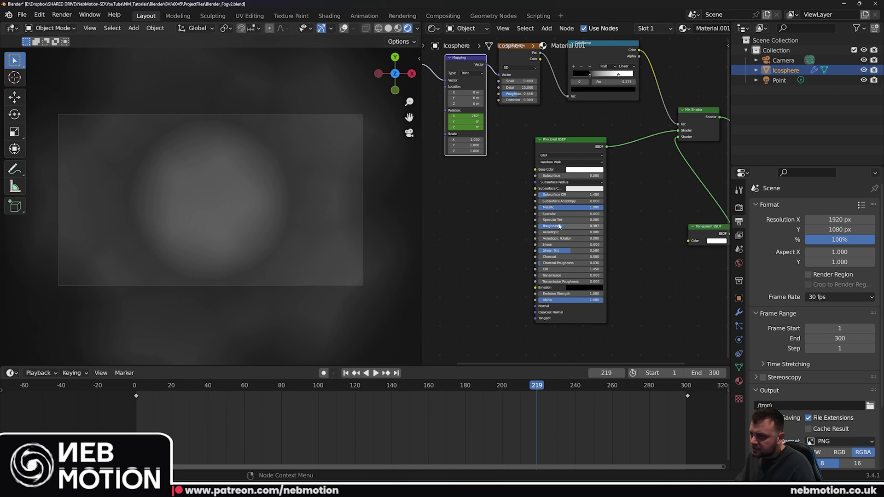
left_click_drag(586, 214, 603, 226)
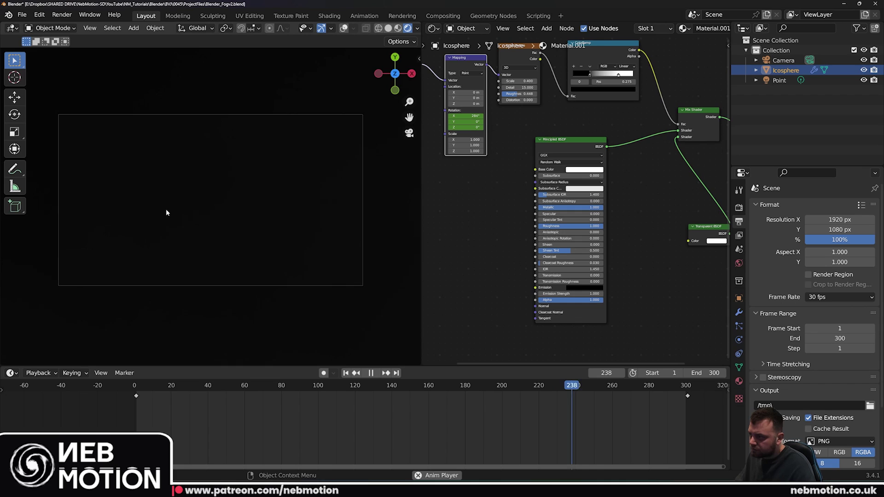
scroll(183, 226, "down", 1)
scroll(183, 229, "up", 1)
Stop the playback and set the point light's power to 554.2 W.
key("space")
left_click(780, 80)
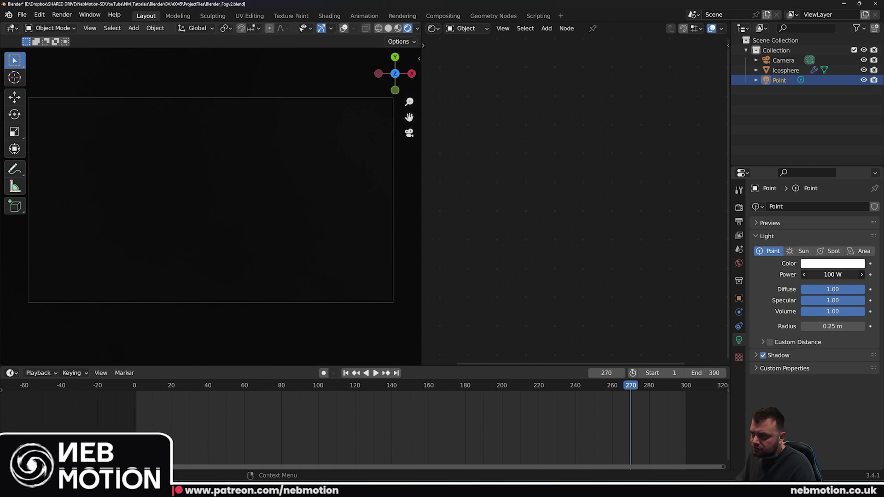
left_click_drag(833, 275, 846, 274)
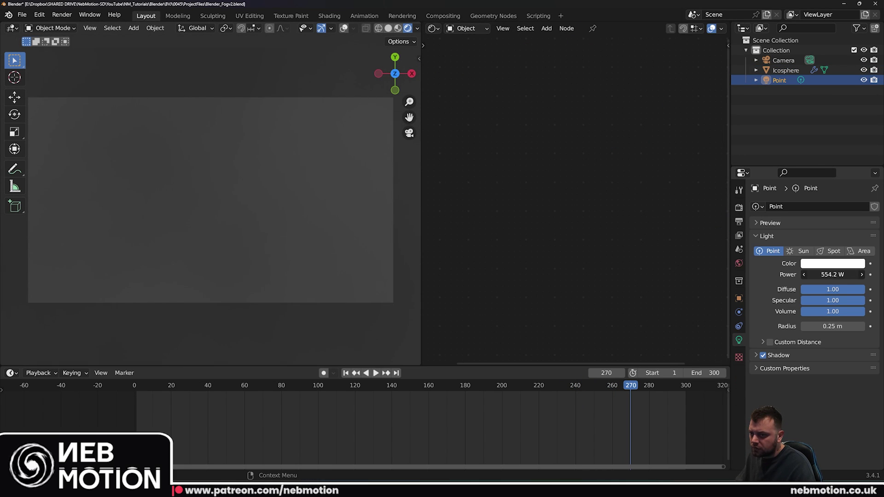
Set the icosphere material's noise scale to 1.0 and move the color ramp's white stop to 0.653.
left_click(785, 70)
middle_click_drag(632, 173, 595, 208)
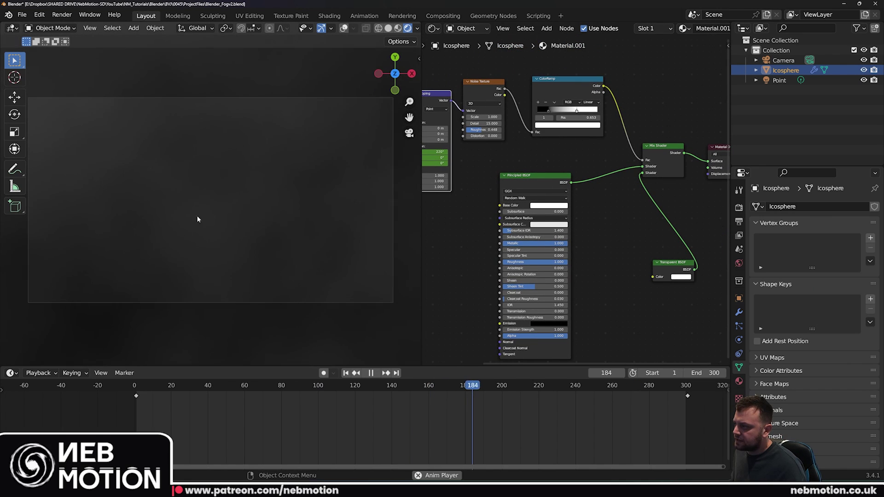
scroll(198, 221, "up", 2)
Save the project as a new file named Blender_Smoke.blend.
key("ctrl+shift+s")
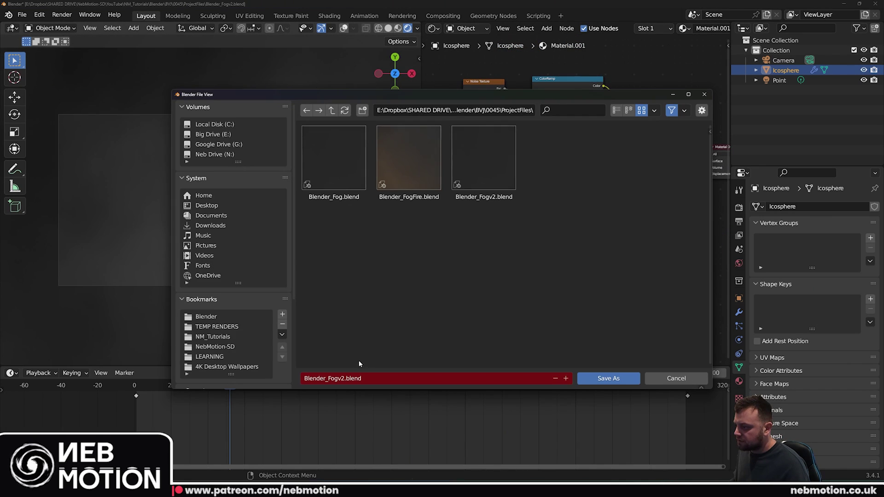
left_click(638, 379)
left_click(22, 14)
left_click(46, 90)
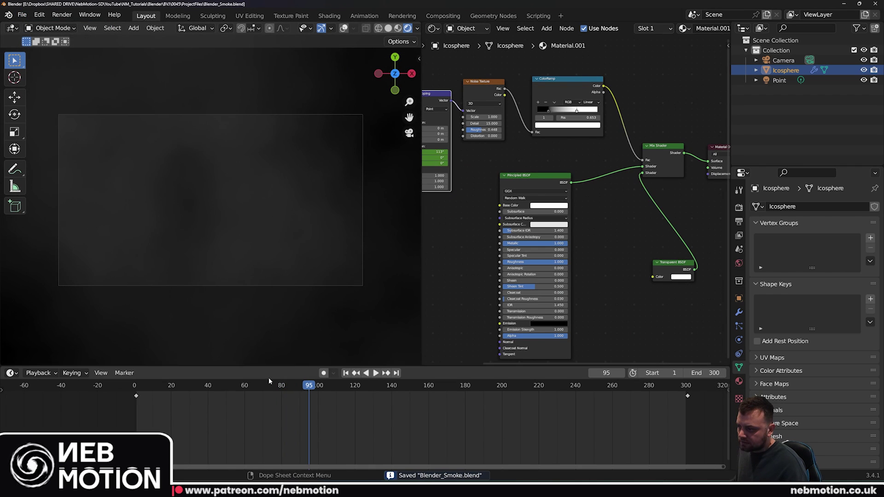
Set the camera's focal length to 8 mm and play the animation from frame 1 to check the smoke.
left_click(345, 373)
left_click(737, 59)
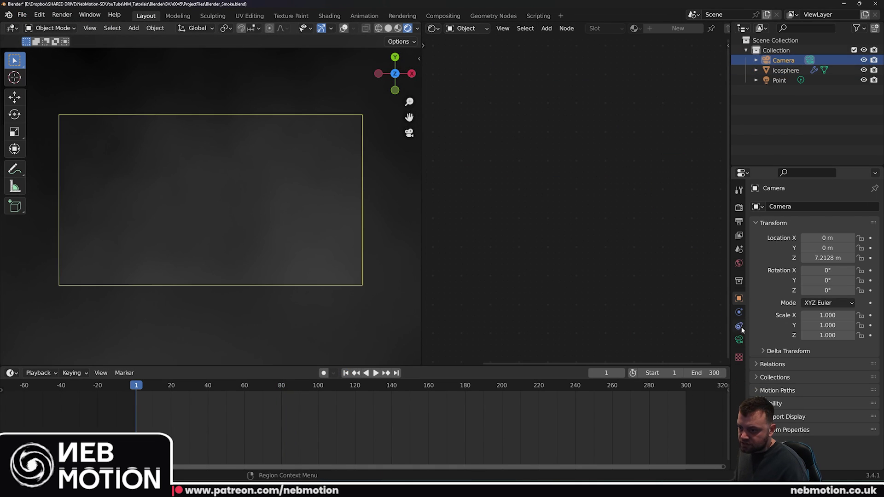
left_click(738, 340)
left_click_drag(824, 254, 799, 254)
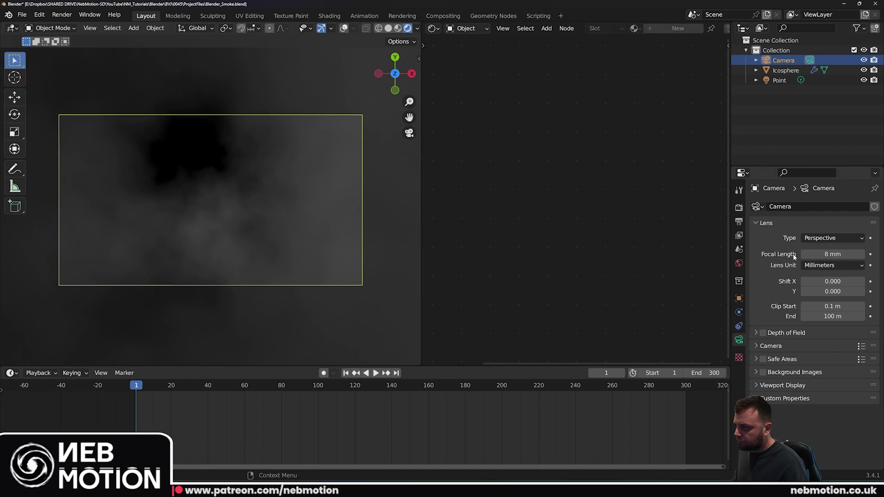
key("space")
scroll(233, 219, "up", 3)
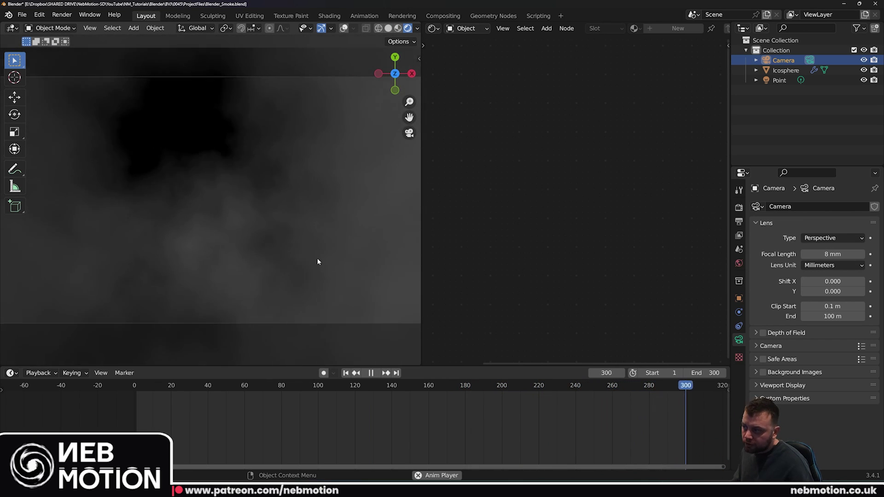
key("space")
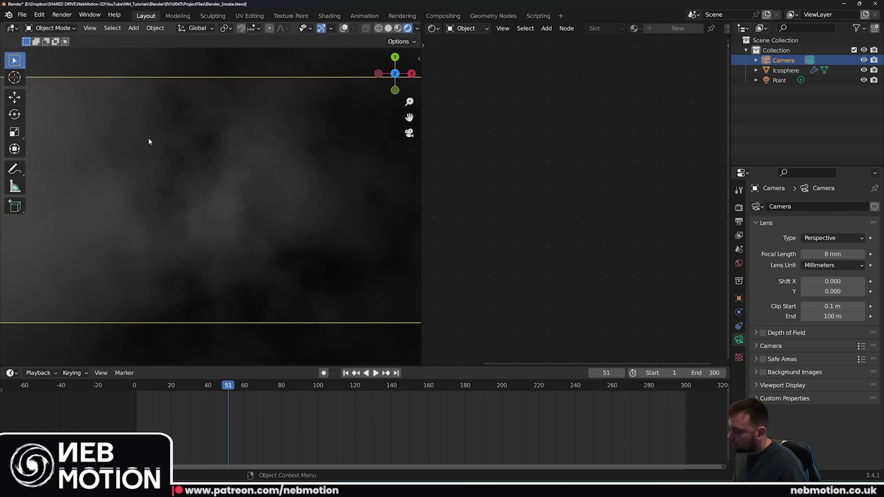
Save the wide-angle version as Blender_SmokeStorm.blend and switch back to Blender_Smoke.blend.
key("ctrl+s")
left_click(22, 15)
left_click(55, 92)
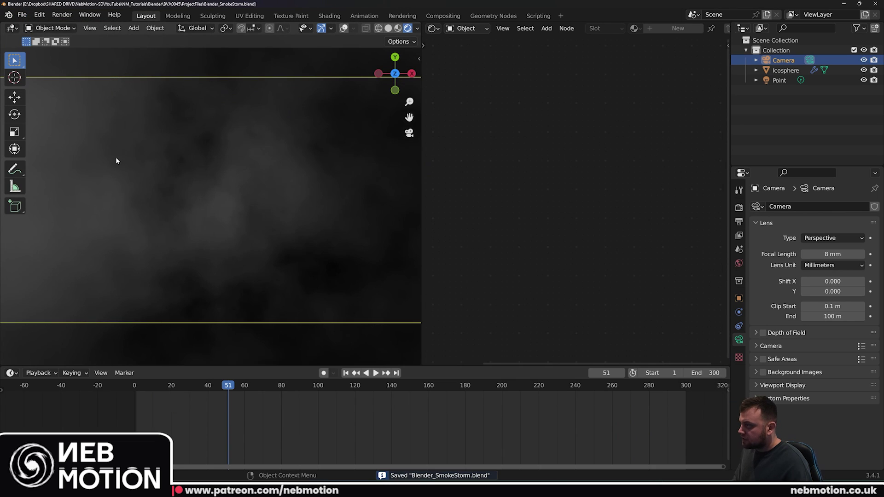
left_click(22, 15)
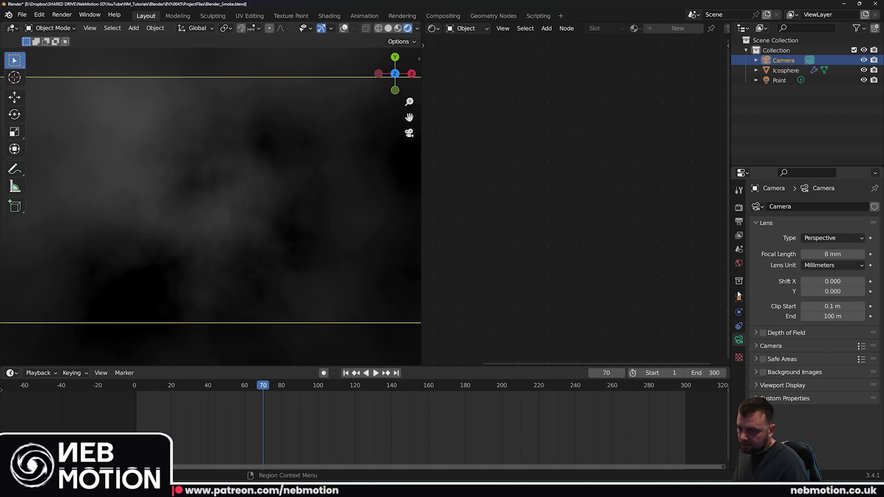
Try tilting the camera to -52.9° on X, inspect it from outside, and clear its rotation.
left_click(738, 297)
left_click_drag(828, 270, 790, 270)
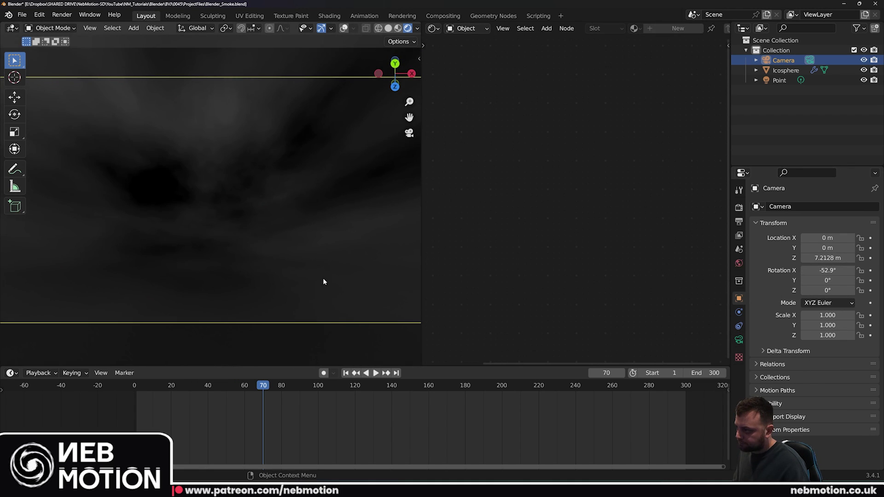
middle_click_drag(323, 281, 400, 322)
left_click(343, 29)
middle_click_drag(235, 103, 218, 121)
key("alt+r")
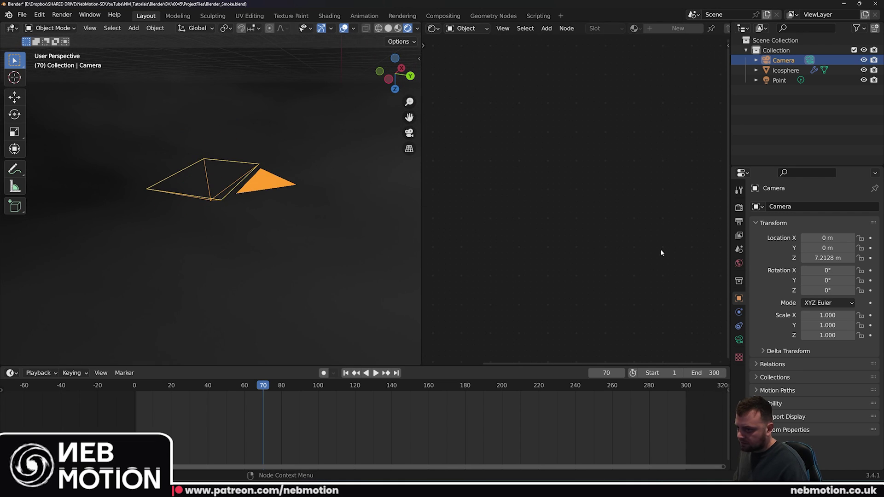
Set the camera's X rotation to -36.8° and preview the animation through the camera with overlays hidden.
left_click_drag(819, 271, 804, 270)
key("KP_0")
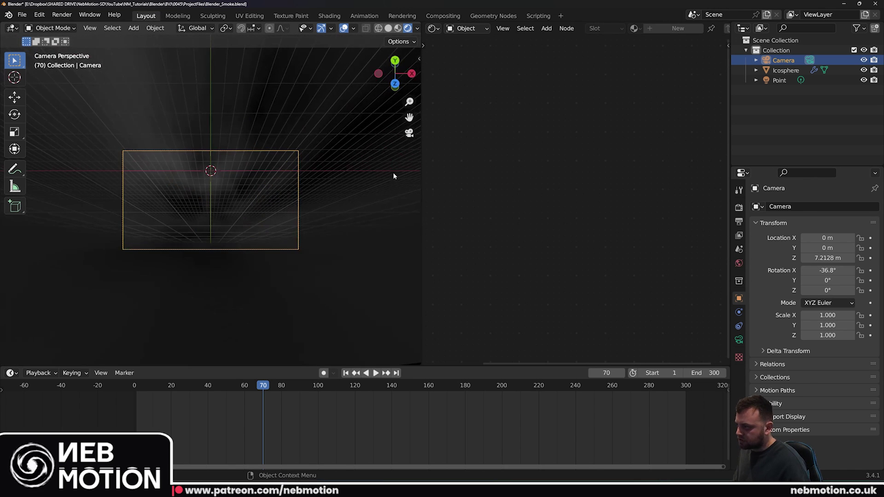
key("Home")
key("shift+alt+z")
key("space")
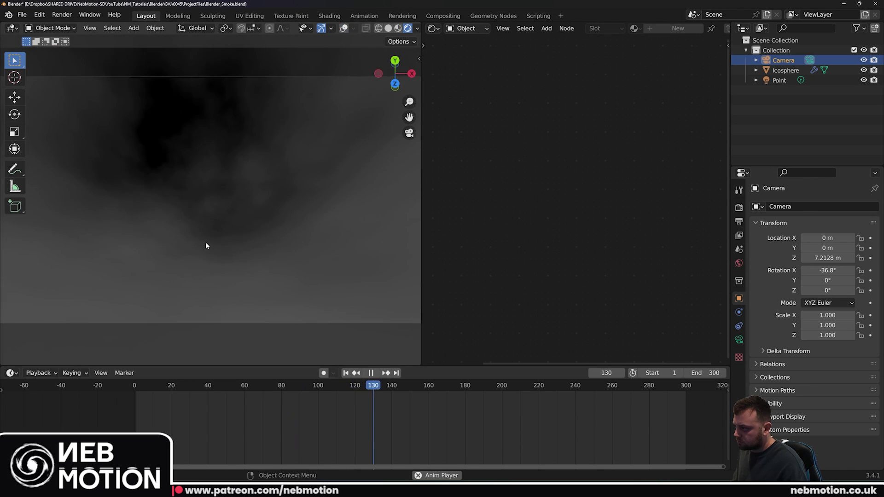
key("space")
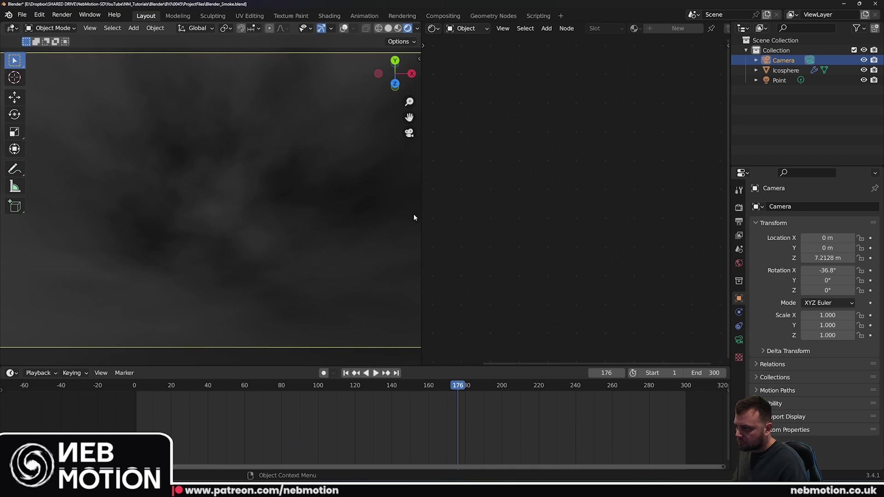
Set the camera's focal length to 36 mm and play the animation.
left_click(740, 339)
left_click_drag(831, 255, 856, 254)
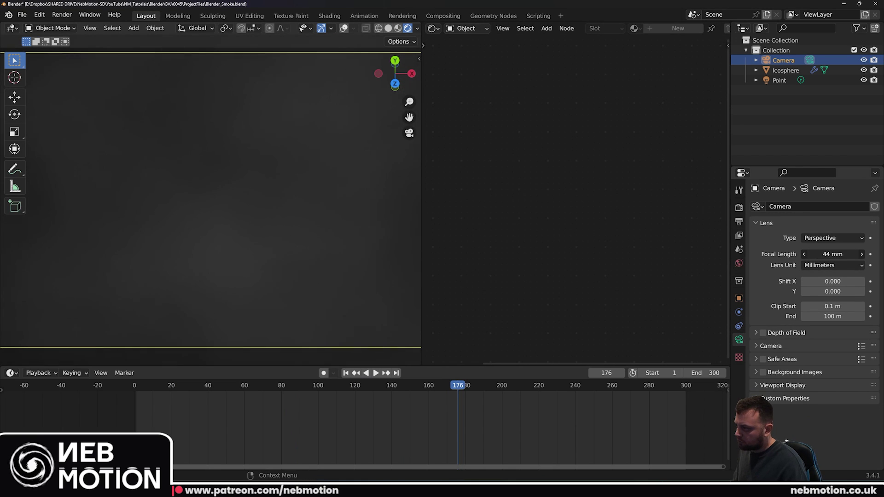
key("space")
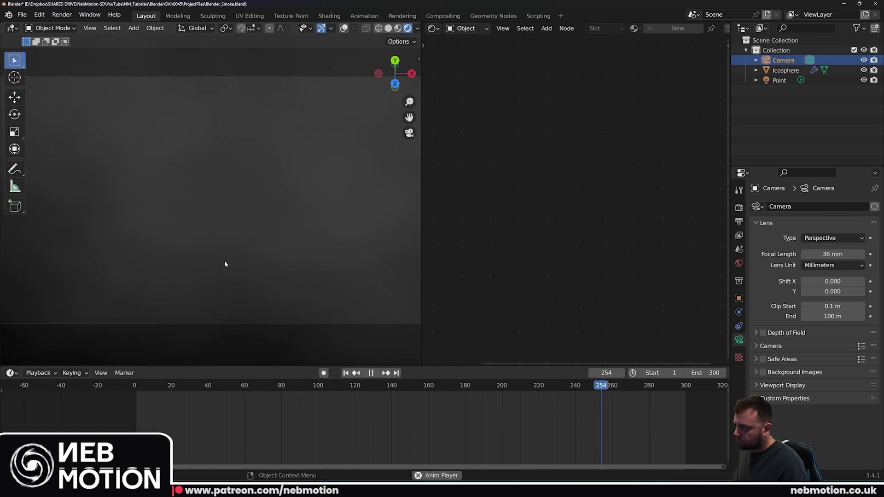
Adjust the icosphere's ColorRamp stops, placing the white stop at 0.547, preview the animation, and save the scene as Blender_RisingSmoke.blend.
left_click(254, 261)
key("space")
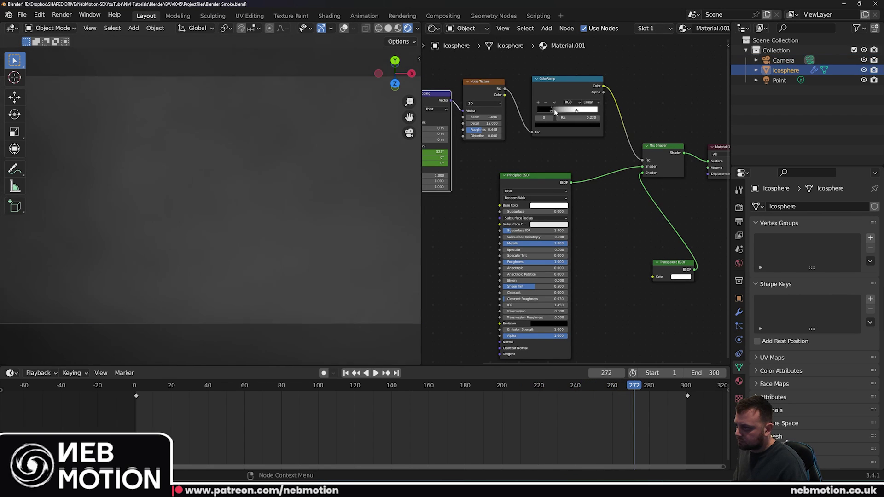
left_click_drag(554, 108, 568, 115)
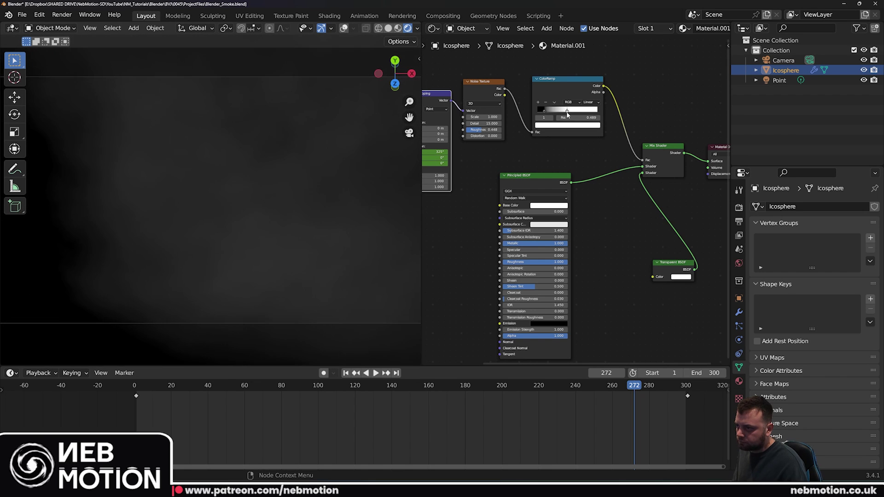
key("shift+Left")
key("space")
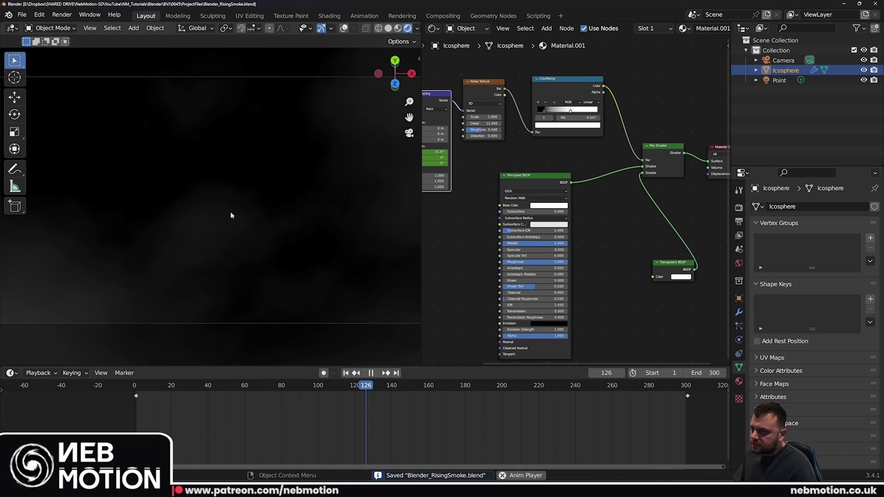
key("space")
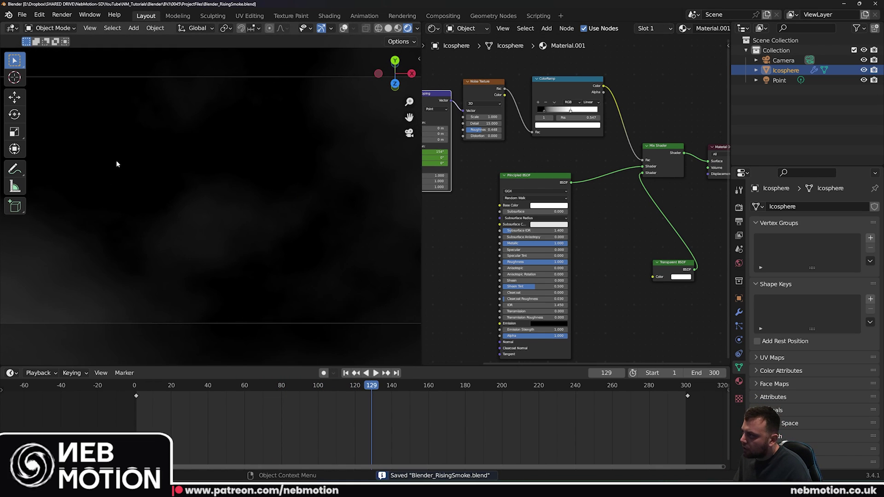
Switch back to Blender_Smoke.blend and preview its animation with the ColorRamp's black stop at 0.341.
left_click(22, 14)
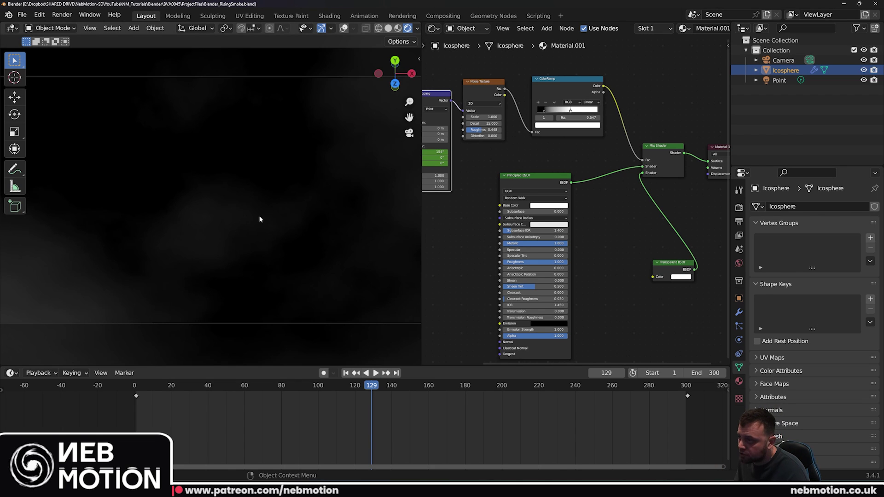
key("space")
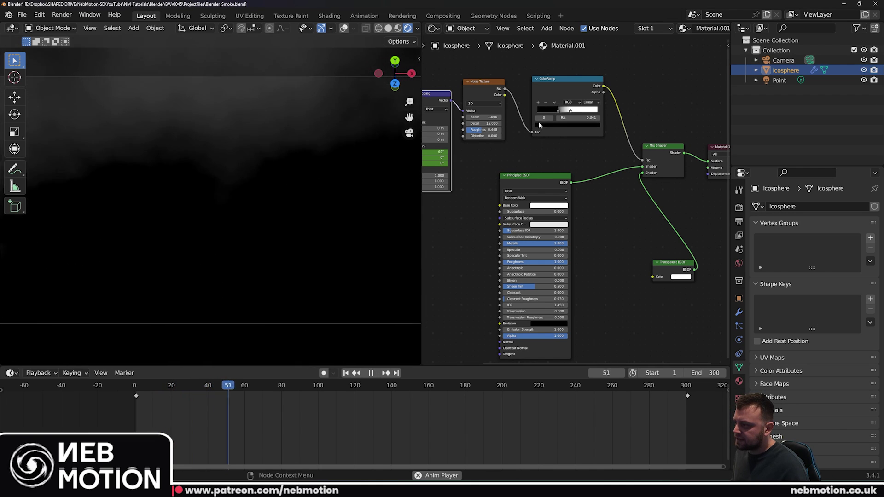
key("space")
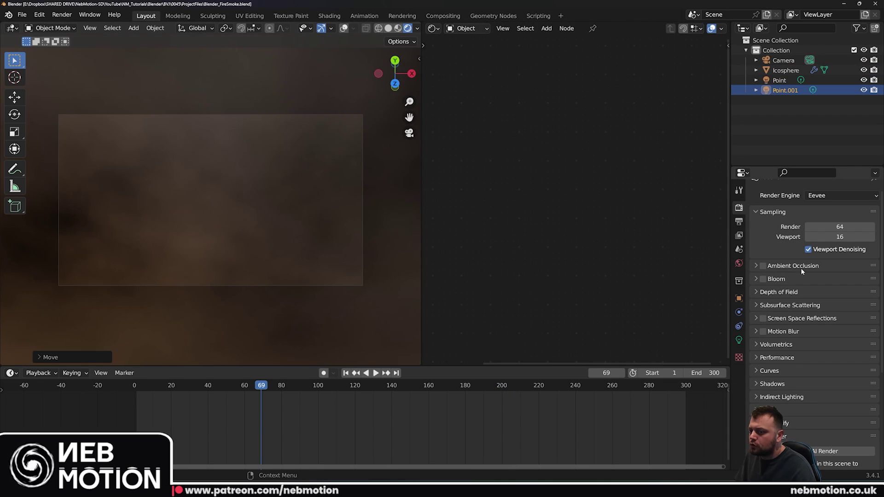
In Blender_FireSmoke.blend, set the color management look to High Contrast.
scroll(800, 268, "up", 1)
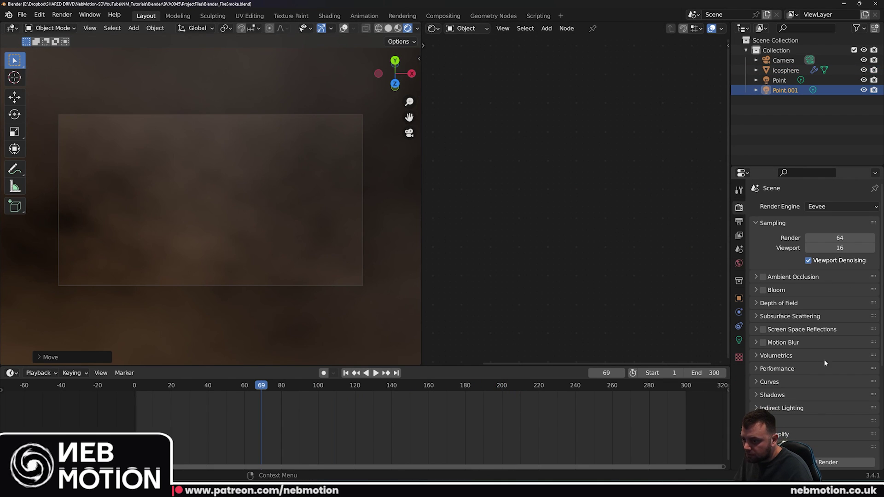
scroll(825, 363, "down", 8)
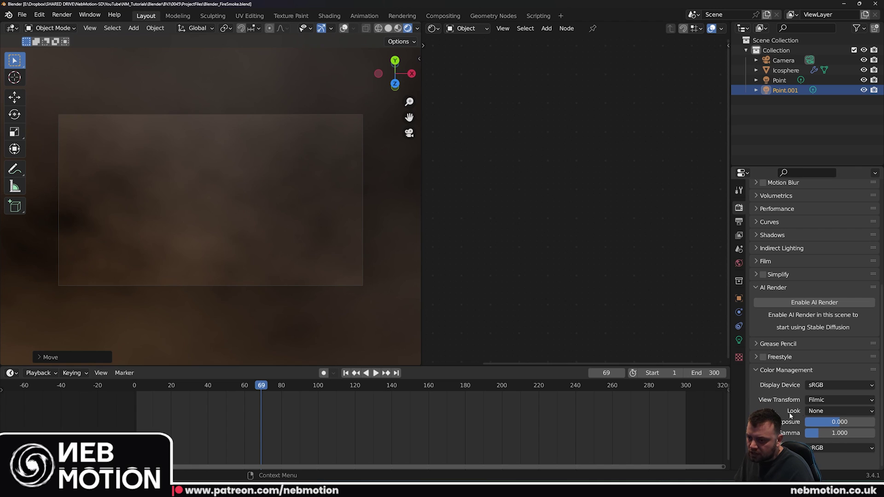
left_click(822, 412)
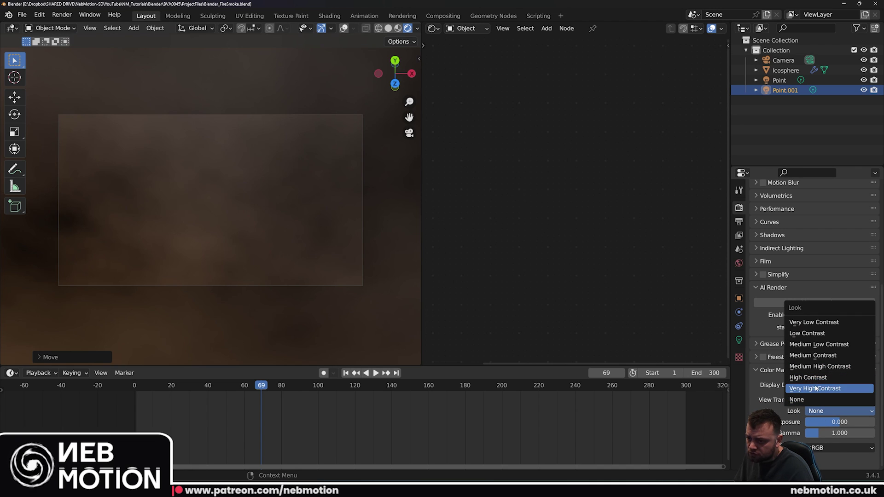
left_click(813, 378)
Try the Very High Contrast look and preview the fire smoke animation with it.
left_click(823, 411)
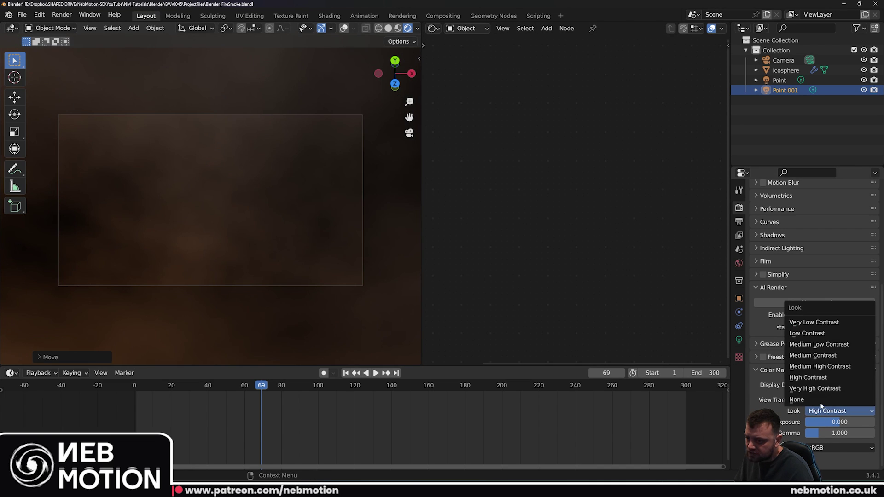
left_click(820, 389)
key("space")
scroll(183, 236, "up", 1)
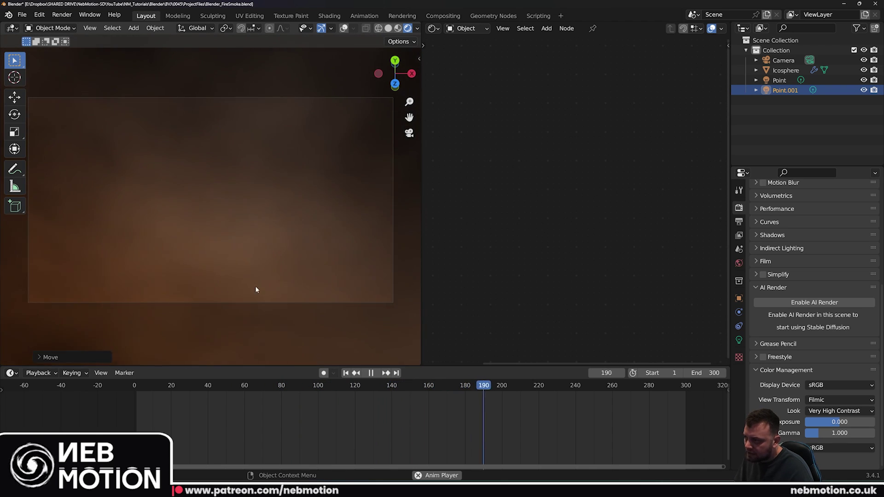
key("space")
Try different exposure and gamma values, restore them to 0.000 and 1.000, and return the look to High Contrast.
left_click_drag(828, 422, 853, 422)
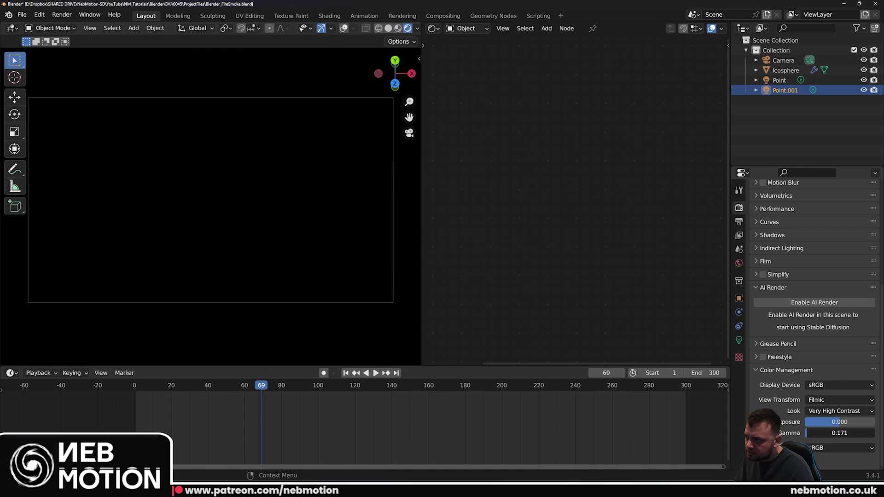
left_click_drag(807, 433, 835, 432)
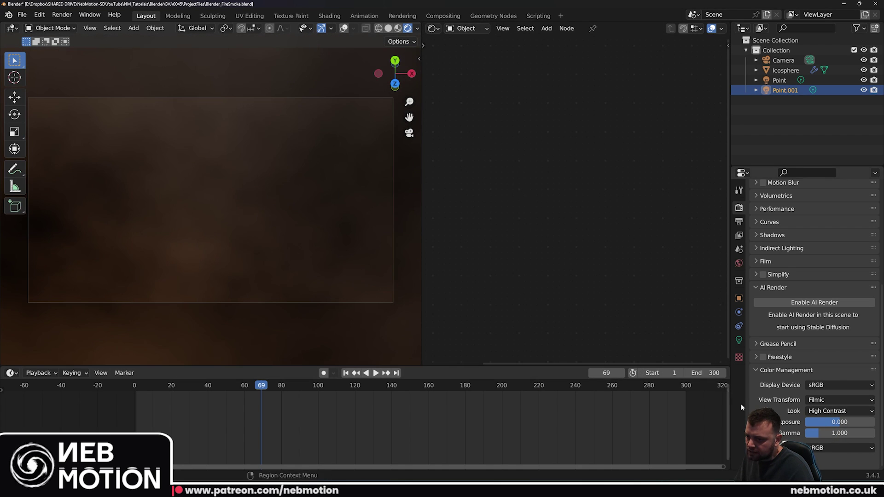
key("space")
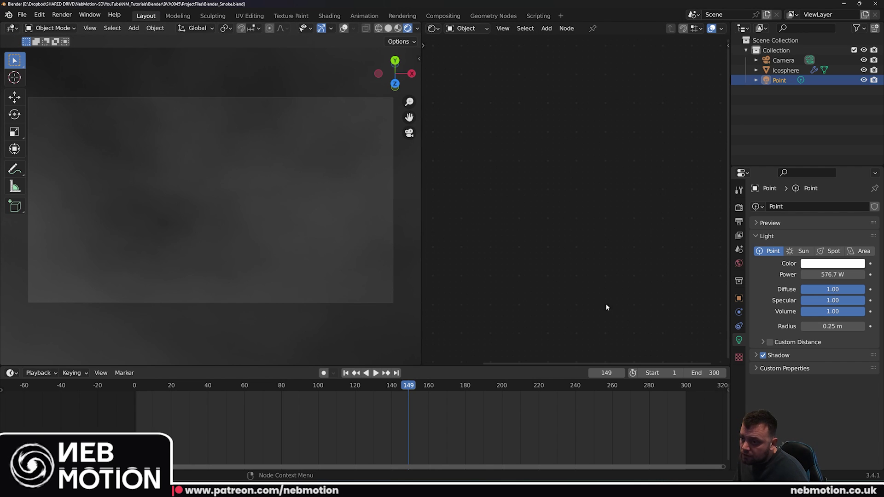
In Blender_Smoke.blend, create a Renders folder in the 0045 project folder and set the render output there as Blender_Smoke.
left_click(738, 208)
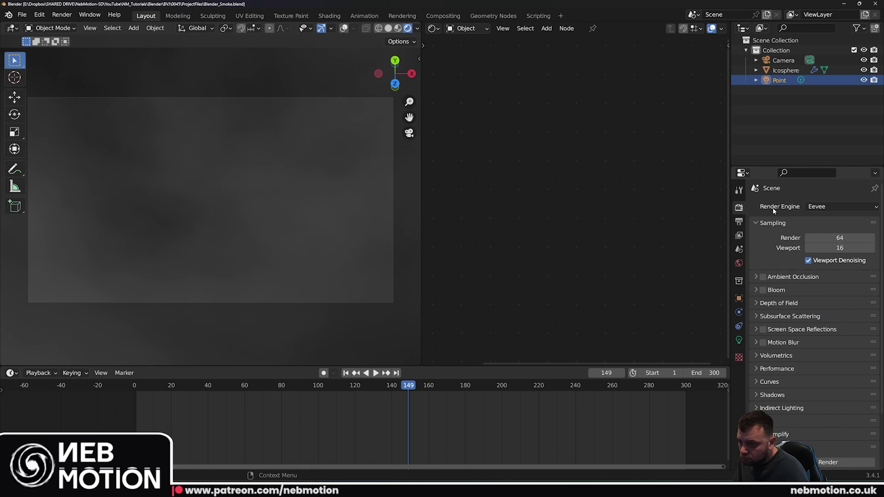
left_click(738, 222)
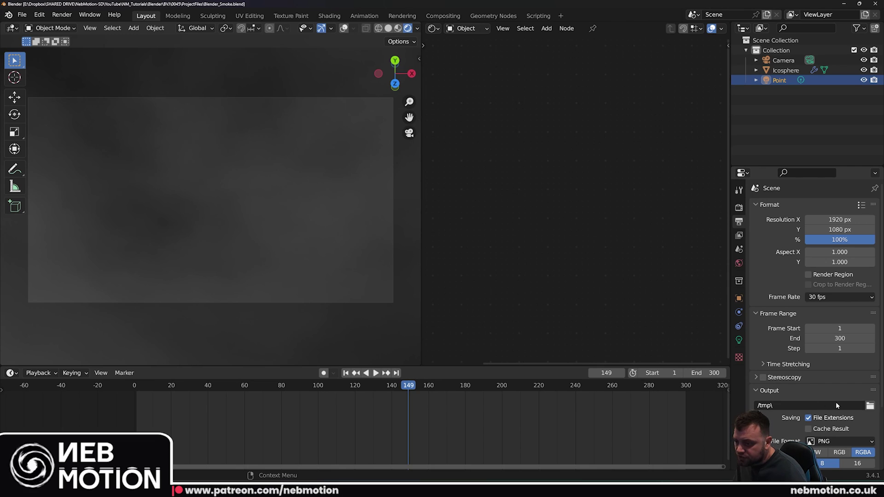
left_click(870, 406)
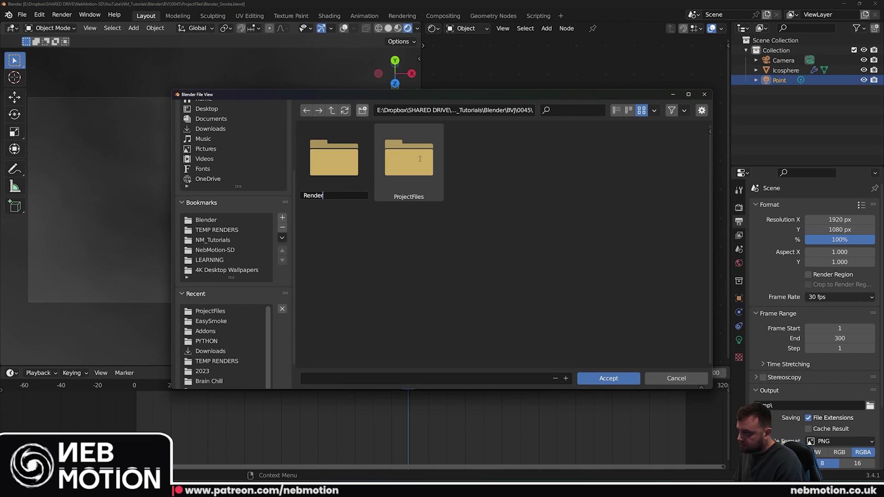
type("s")
key("Return")
double_click(420, 159)
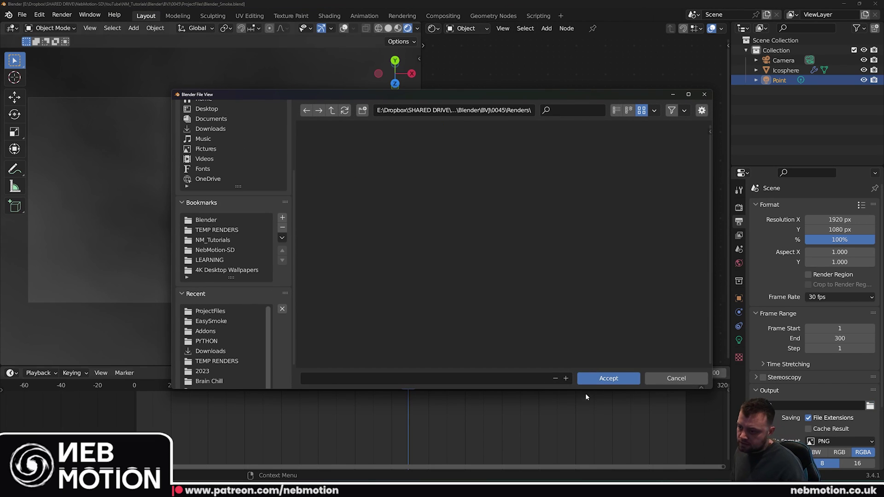
left_click(401, 380)
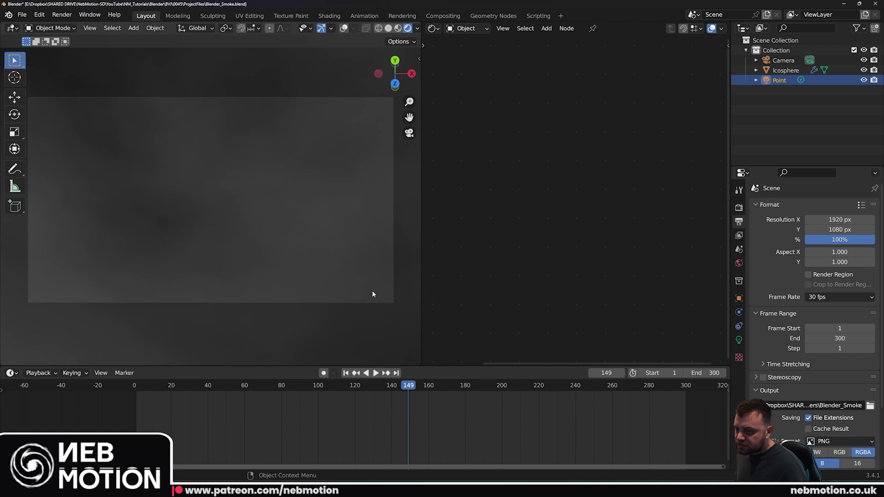
Set the output file format to FFmpeg Video with an MPEG-4 container.
left_click(842, 441)
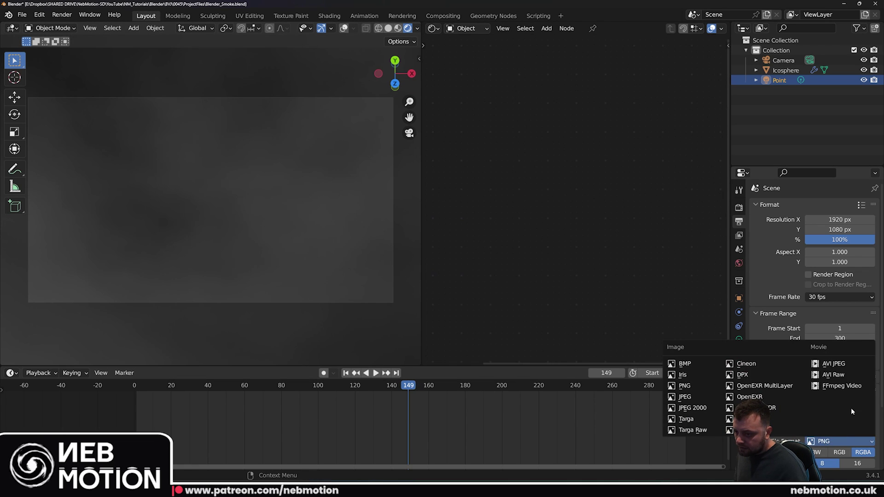
left_click(846, 441)
left_click(826, 388)
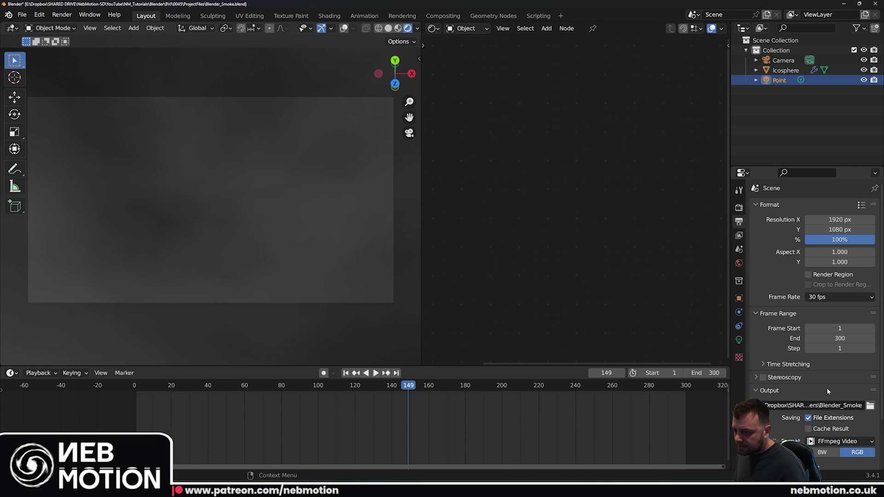
scroll(824, 391, "down", 2)
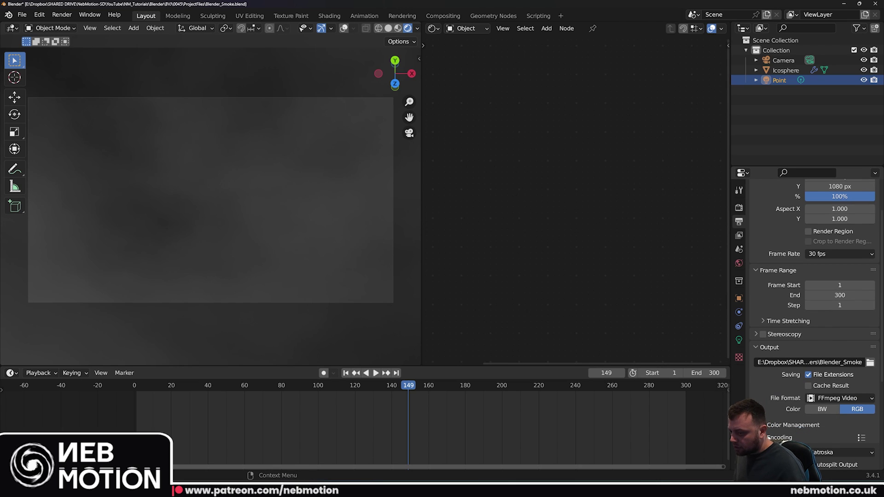
scroll(819, 424, "down", 2)
left_click(824, 424)
left_click(818, 395)
Set the video encoding's output quality to Perceptually Lossless.
scroll(819, 414, "down", 4)
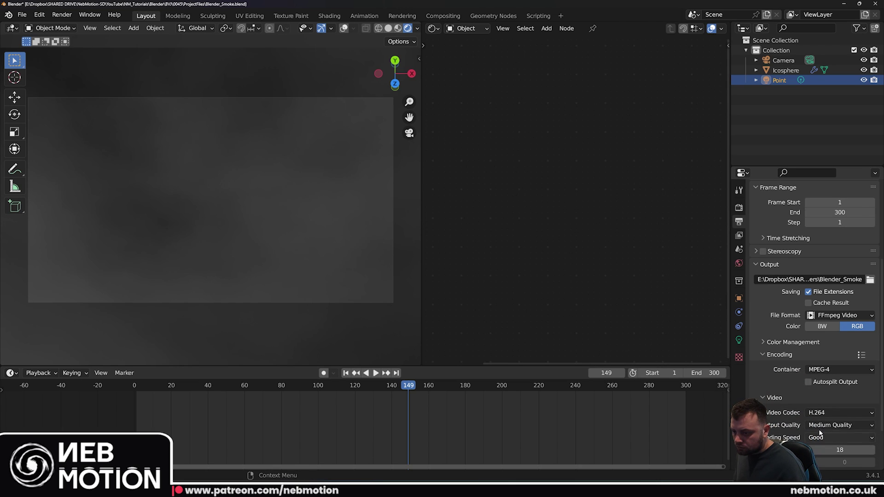
left_click(822, 426)
left_click(819, 392)
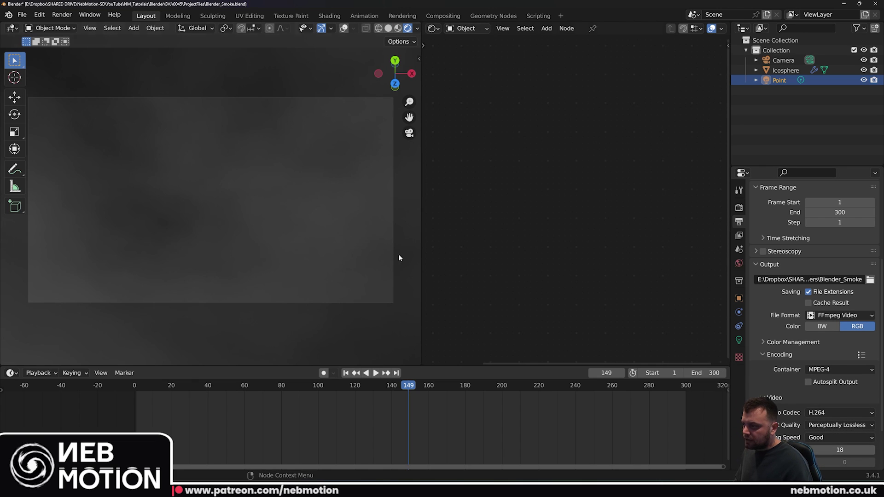
Return to frame 1 and render the full animation.
key("shift+Left")
left_click(61, 14)
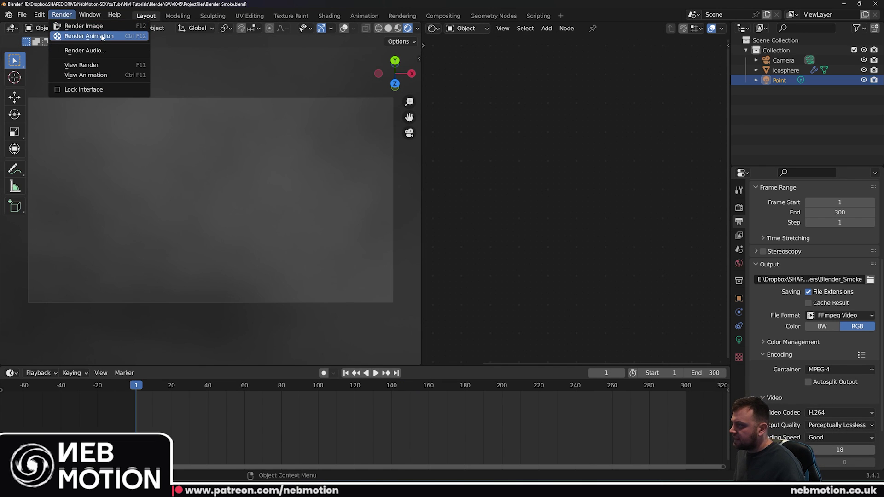
left_click(102, 36)
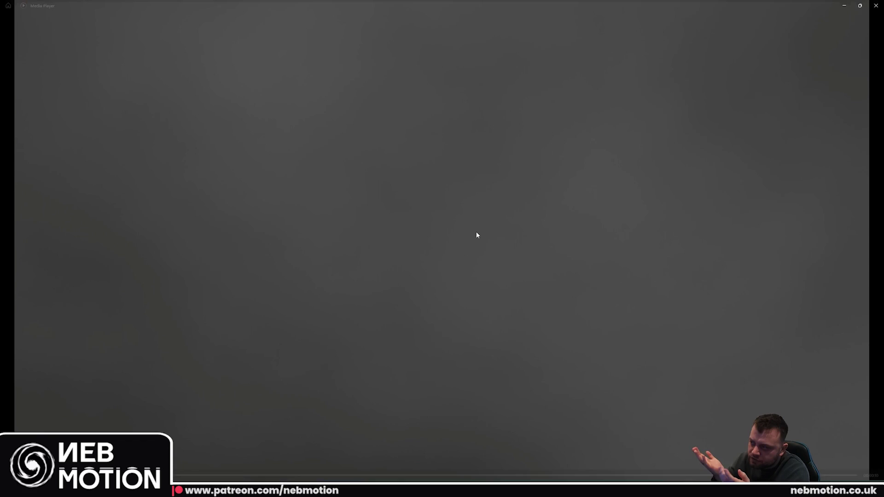
Watch the rendered smoke video in Media Player to check its loop, and close the player and the render window.
mouse_move(477, 235)
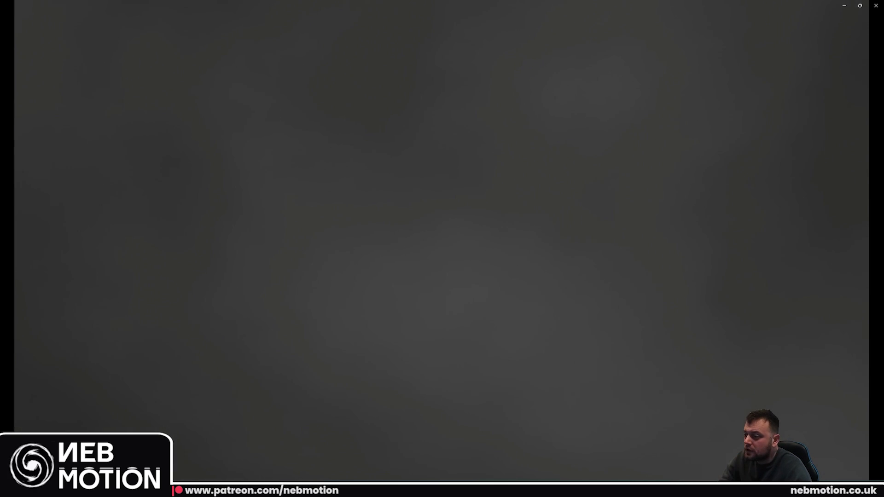
mouse_move(416, 220)
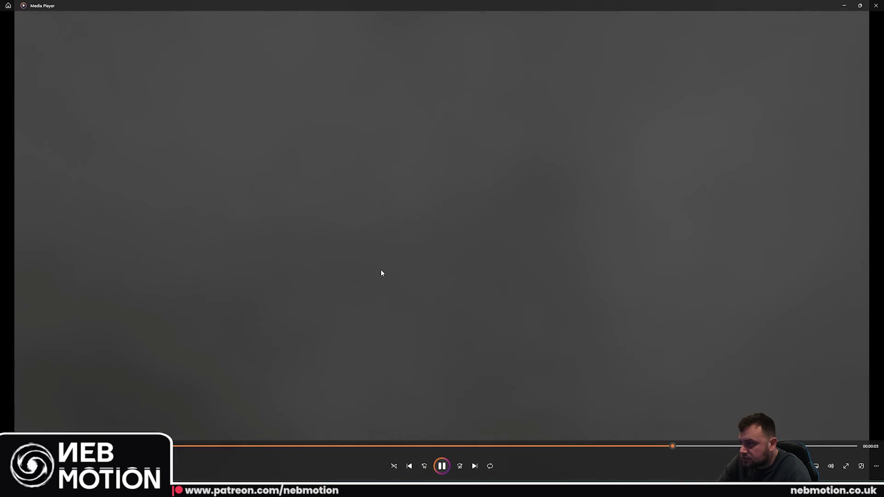
left_click(876, 5)
left_click(436, 206)
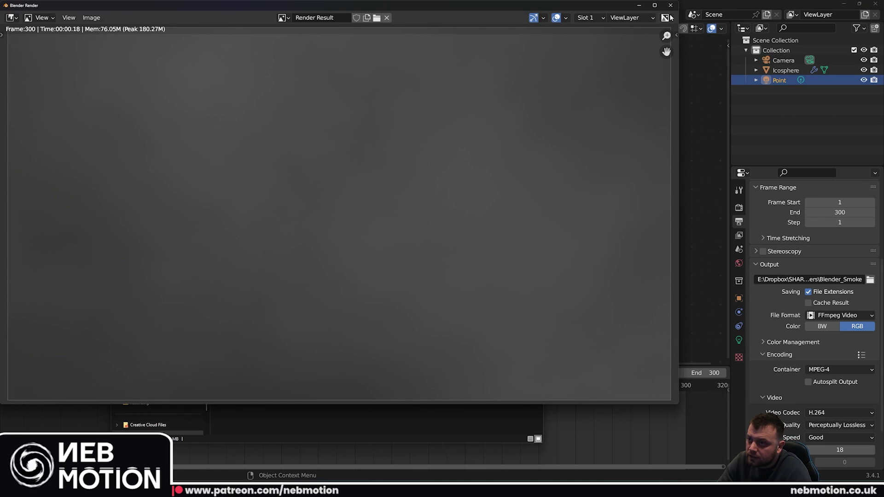
key("Escape")
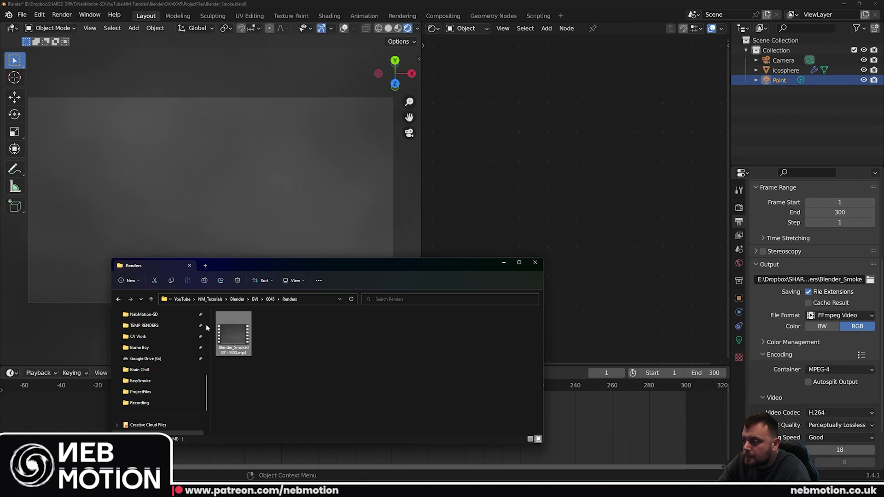
left_click(306, 369)
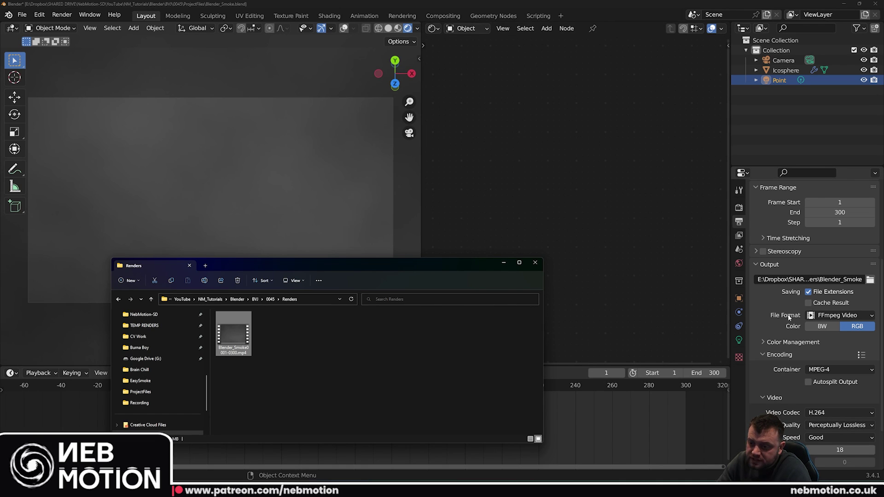
Set the video encoding container to QuickTime and the video codec to QT rle / QT Animation.
left_click(827, 316)
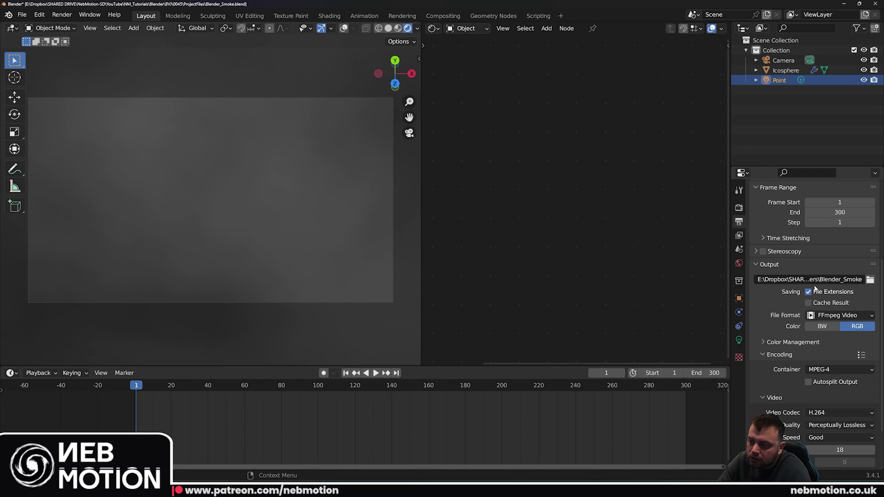
left_click(831, 370)
left_click(831, 317)
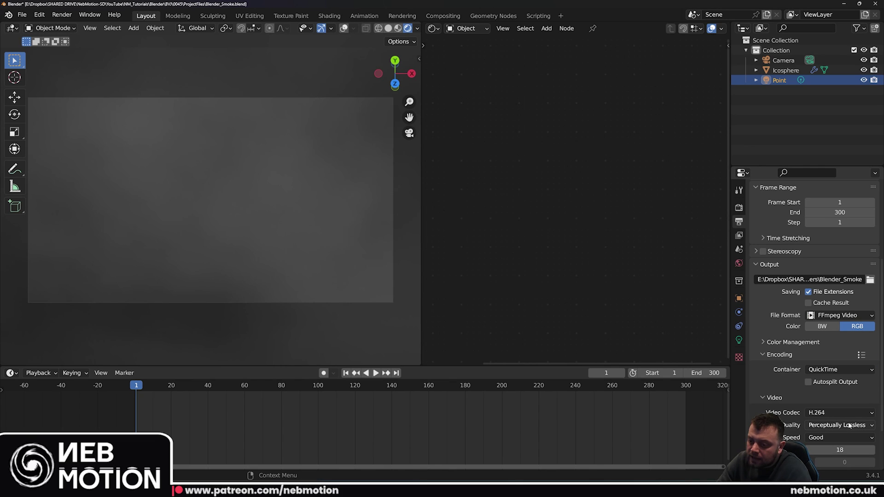
left_click(831, 413)
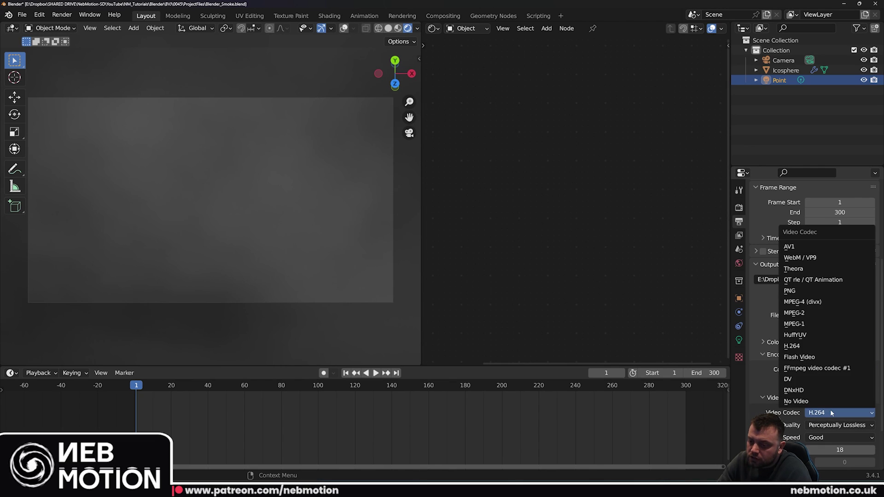
left_click(838, 280)
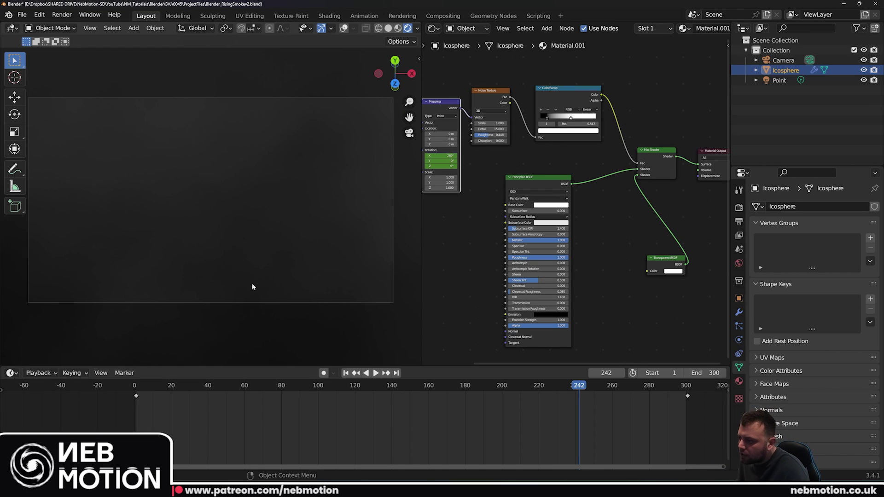
Raise the black stop of the smoke material's ColorRamp to about 0.286.
middle_click_drag(274, 235, 160, 194)
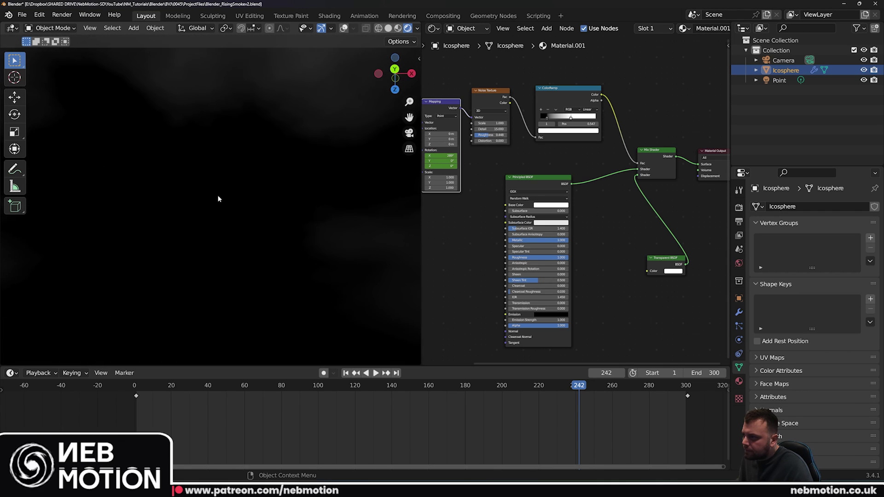
middle_click_drag(218, 198, 321, 185)
middle_click_drag(502, 169, 547, 170)
left_click_drag(591, 118, 603, 121)
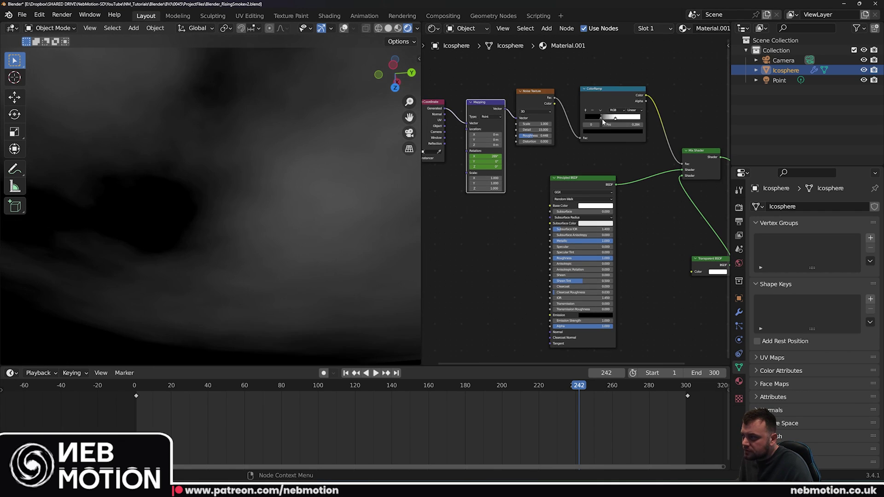
Play the animation and examine the moving smoke from outside and inside the icosphere.
middle_click_drag(269, 124, 78, 199)
key("space")
scroll(251, 151, "down", 4)
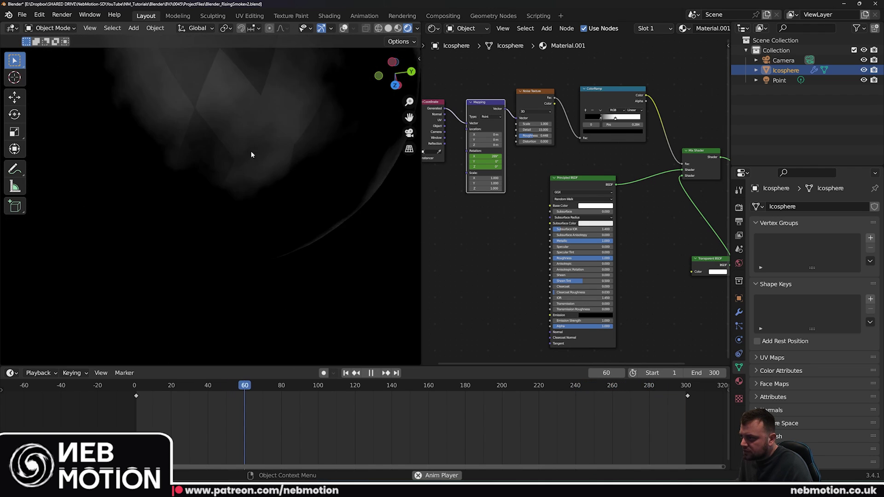
scroll(251, 151, "down", 4)
middle_click_drag(250, 151, 229, 193)
scroll(245, 151, "down", 4)
scroll(229, 194, "up", 7)
scroll(238, 179, "up", 3)
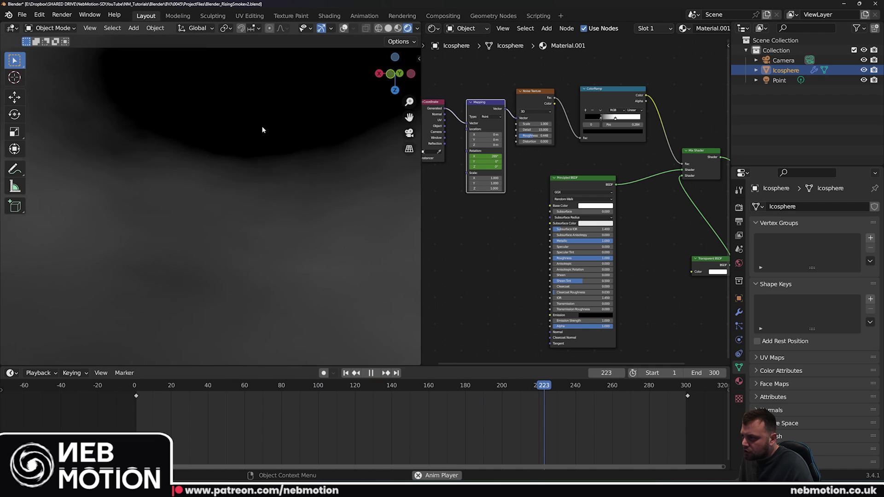
Find a new smoke view inside the icosphere and align the active camera to it.
middle_click_drag(262, 129, 206, 165)
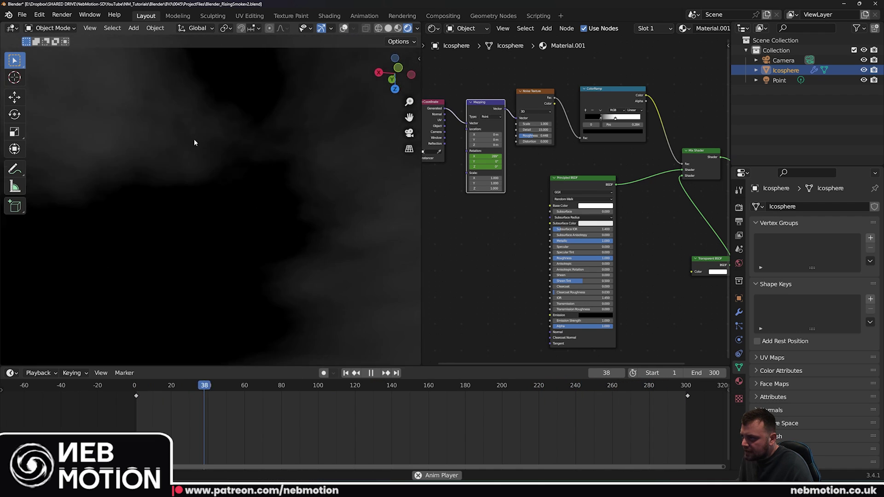
middle_click_drag(194, 143, 261, 146)
scroll(251, 169, "up", 2)
key("ctrl+alt+KP_0")
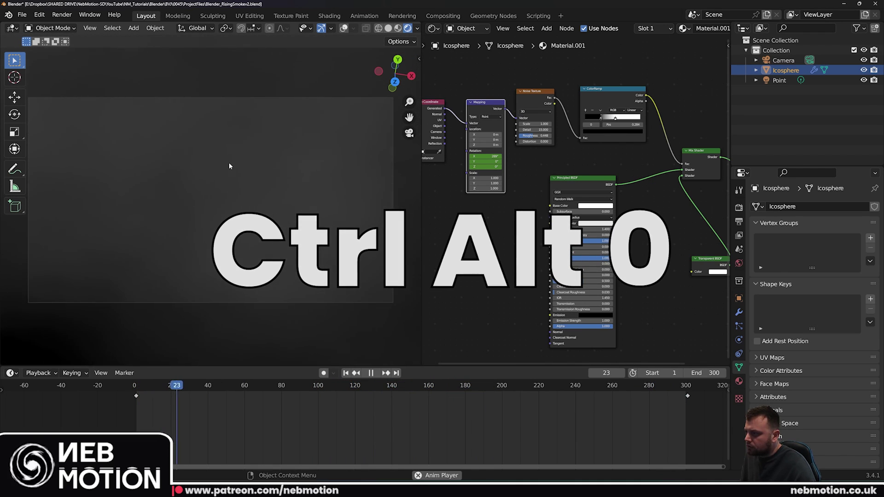
Select the camera and reduce its focal length to 22 mm.
scroll(227, 171, "up", 4)
scroll(242, 202, "down", 2)
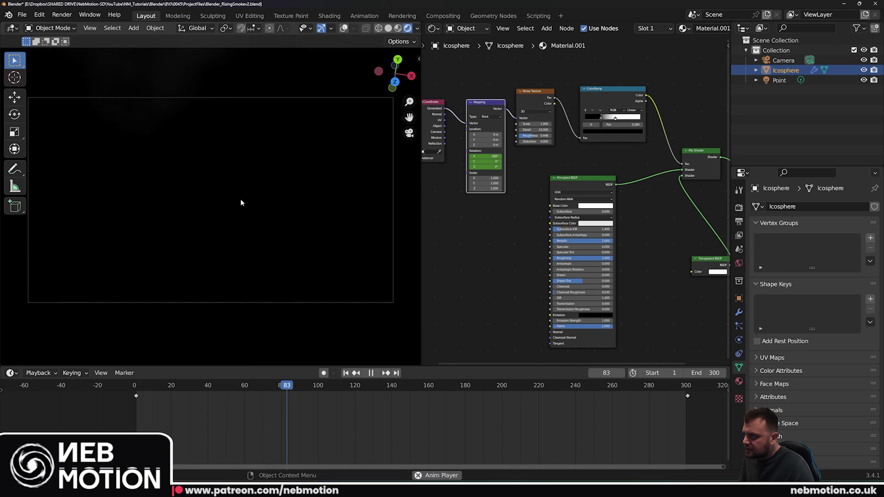
left_click(783, 61)
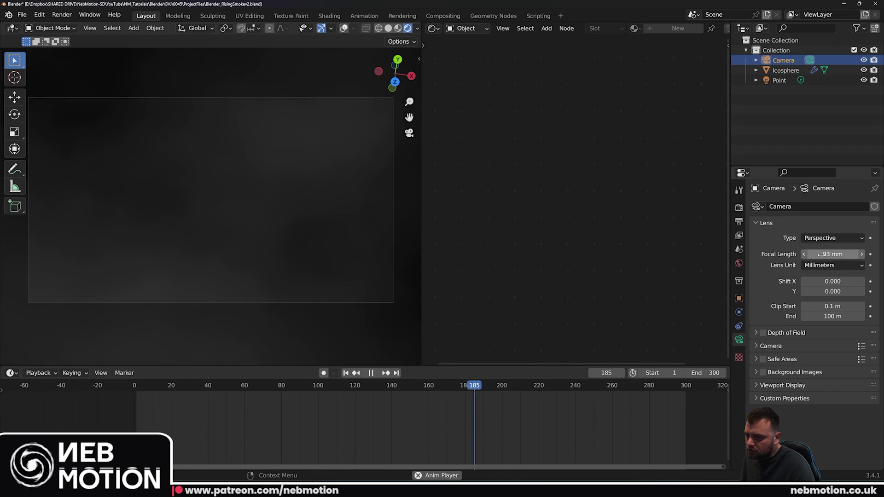
left_click_drag(824, 254, 801, 254)
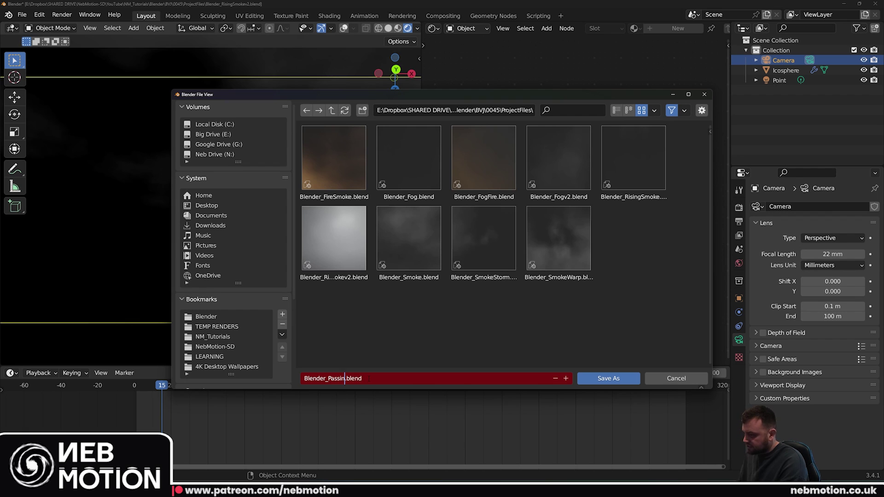
Save the project as a new file named Blender_PassingSmoke.blend.
type("Smoke")
key("Return")
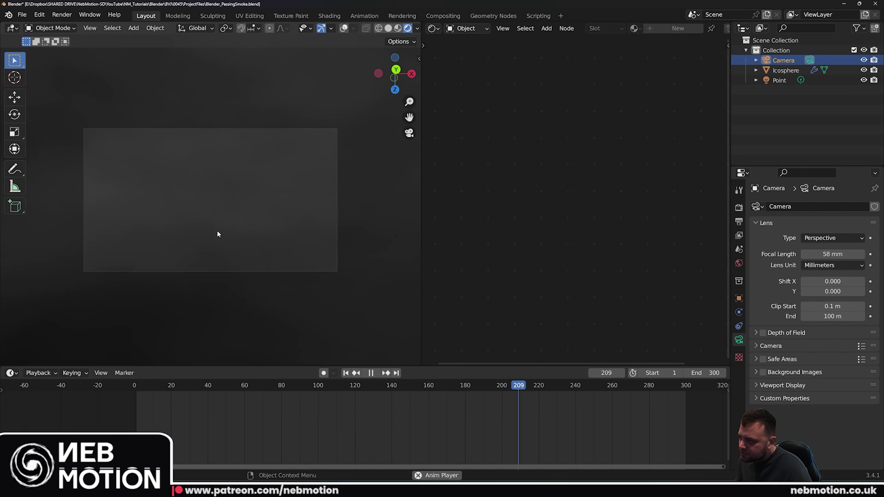
Watch the passing smoke during playback, both through the camera and from other angles around it.
scroll(216, 209, "down", 1)
scroll(239, 243, "down", 1)
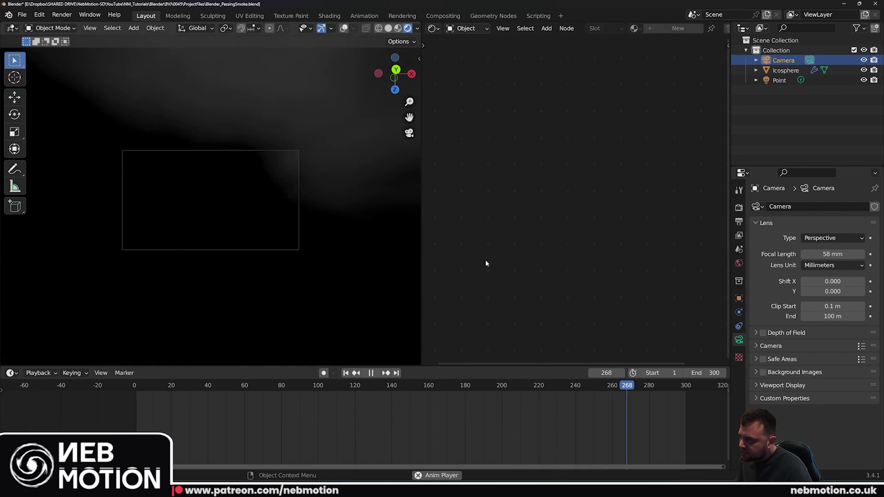
scroll(257, 214, "up", 1)
middle_click_drag(215, 177, 148, 256)
key("space")
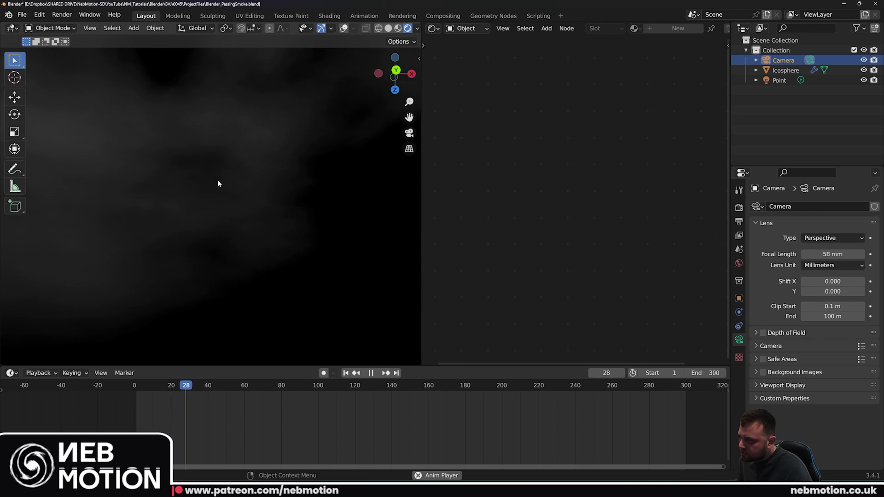
key("space")
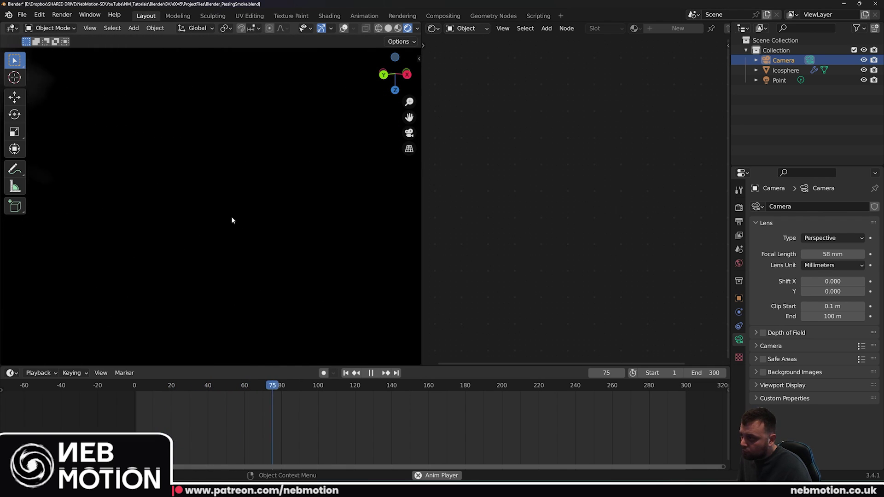
middle_click_drag(228, 218, 232, 237)
key("space")
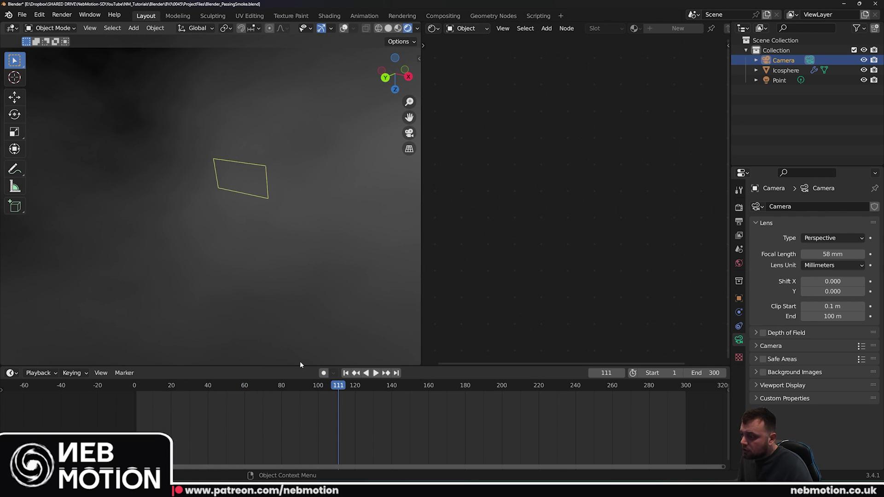
Return the animation to frame 1 and save the project file.
left_click(346, 373)
middle_click_drag(277, 120, 297, 160)
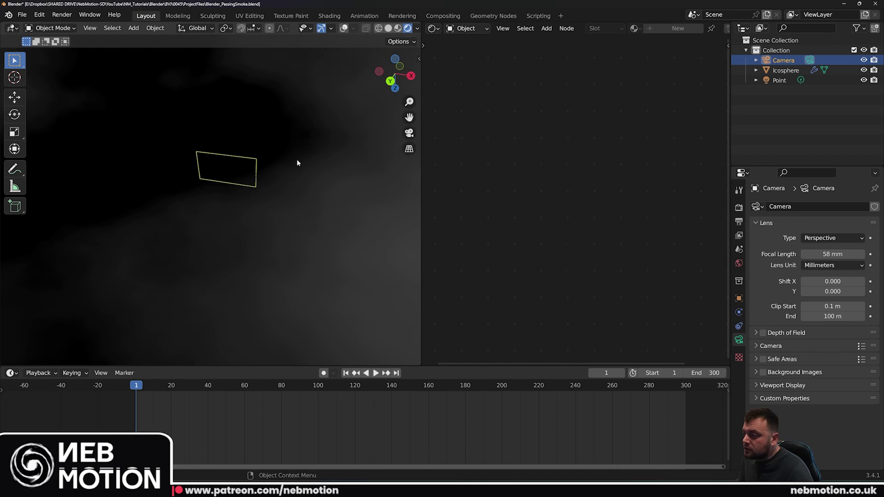
scroll(207, 173, "down", 7)
middle_click_drag(207, 173, 221, 134)
key("ctrl+s")
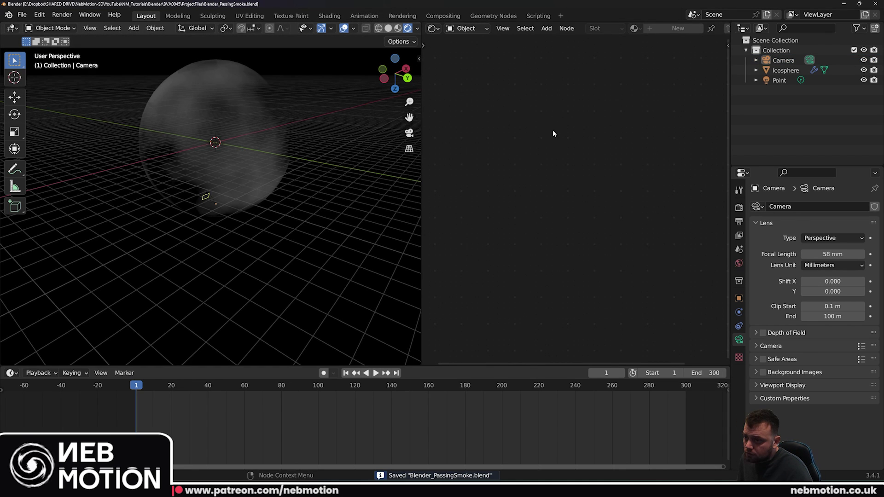
Enable a transparent film background in the Eevee render settings.
left_click(738, 208)
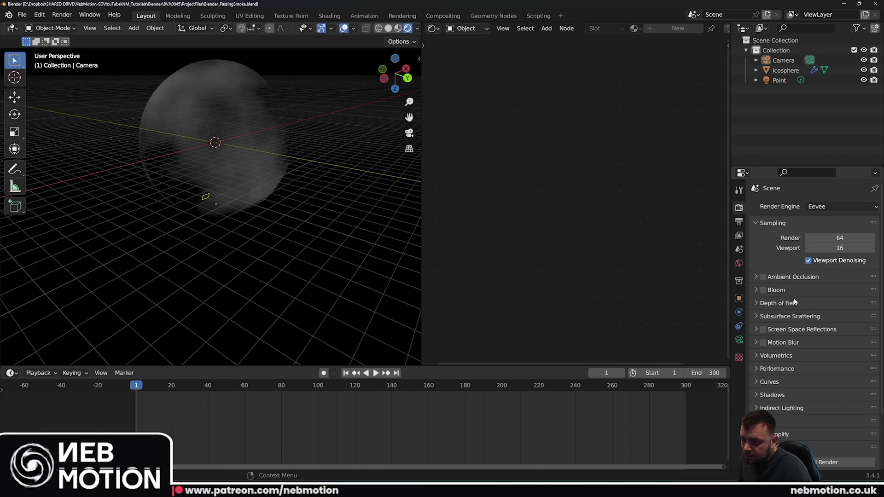
scroll(782, 288, "down", 4)
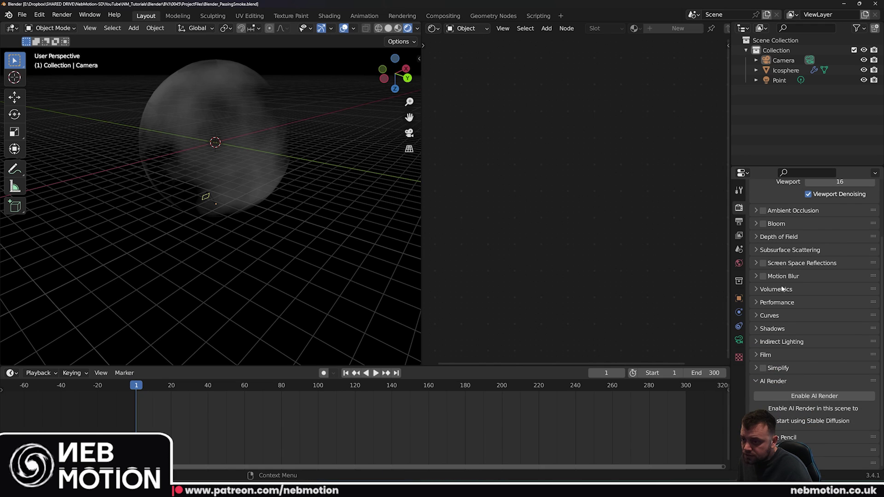
left_click(760, 356)
left_click(804, 381)
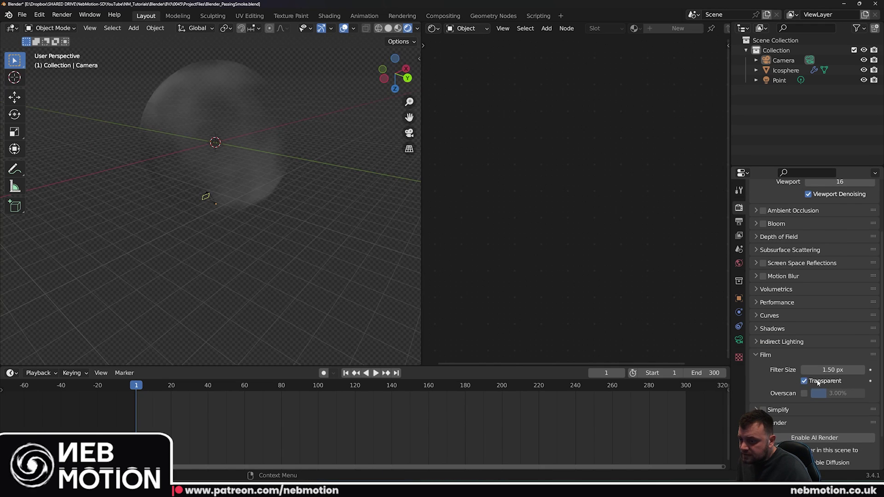
Play the animation through the camera and examine the smoke over the transparent background.
mouse_move(336, 210)
middle_mouse_down()
mouse_move(323, 167)
mouse_move(265, 145)
middle_mouse_up()
key("KP_0")
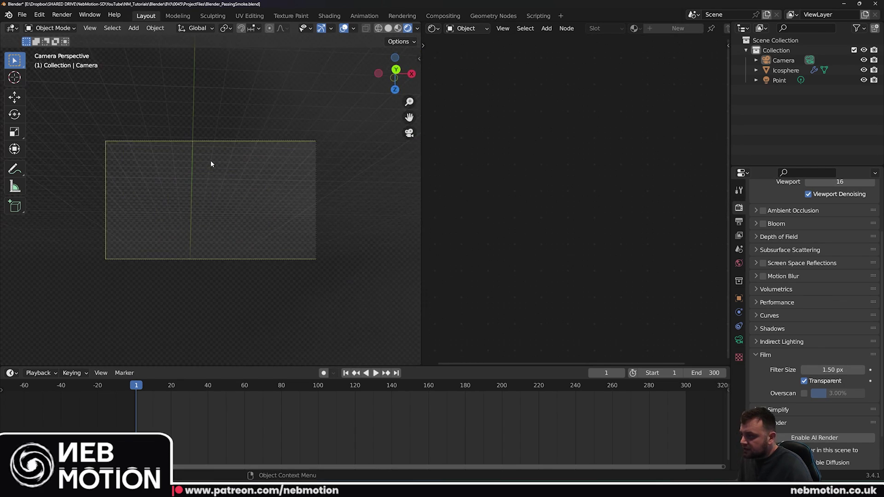
key("space")
scroll(206, 165, "up", 3)
scroll(281, 192, "up", 1)
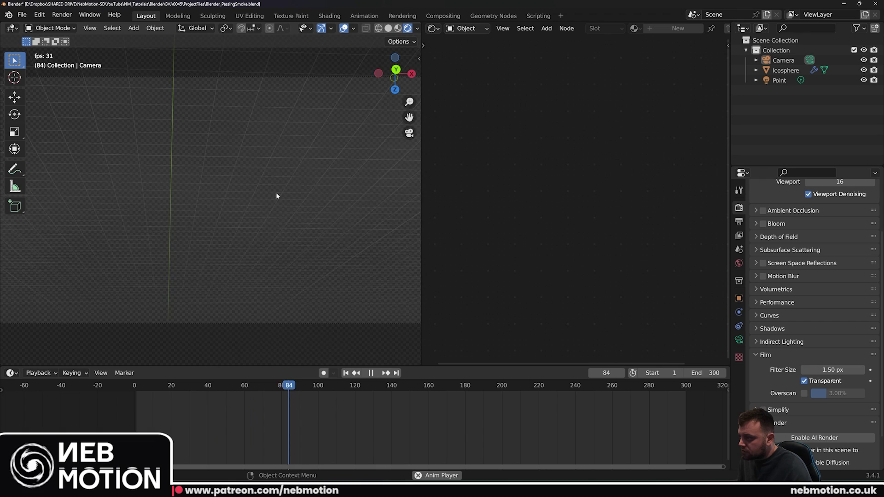
scroll(161, 112, "up", 1)
scroll(217, 139, "down", 3)
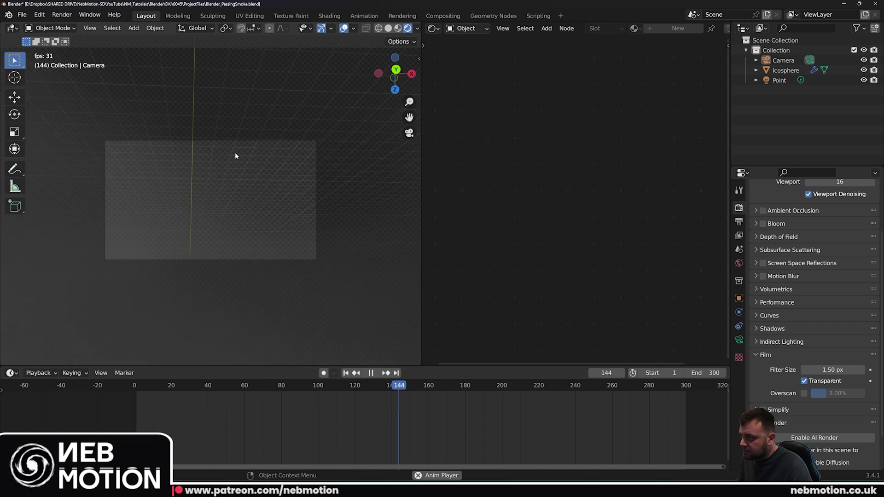
scroll(231, 168, "up", 2)
scroll(244, 252, "down", 1)
scroll(240, 233, "up", 1)
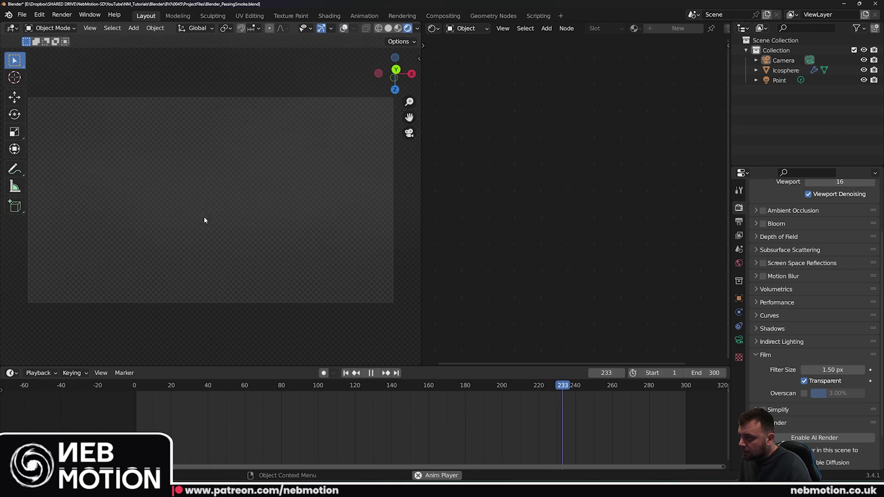
Set the output file format to TIFF.
scroll(179, 249, "down", 4)
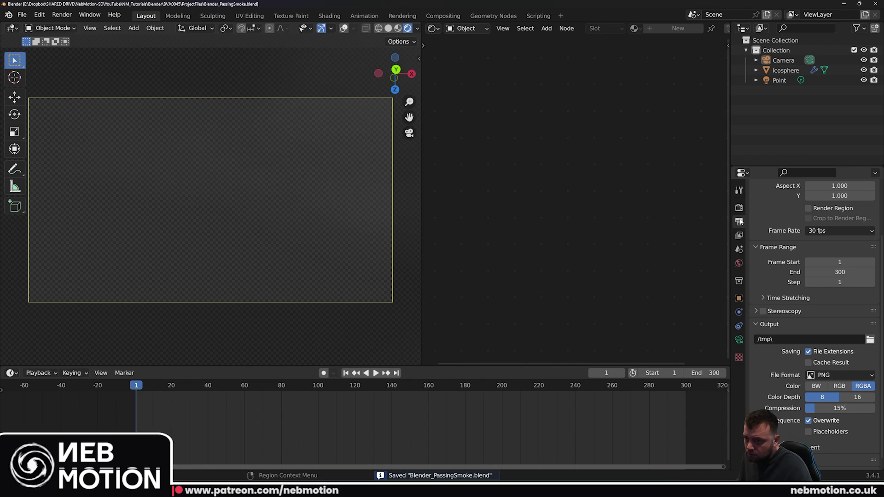
scroll(819, 215, "up", 4)
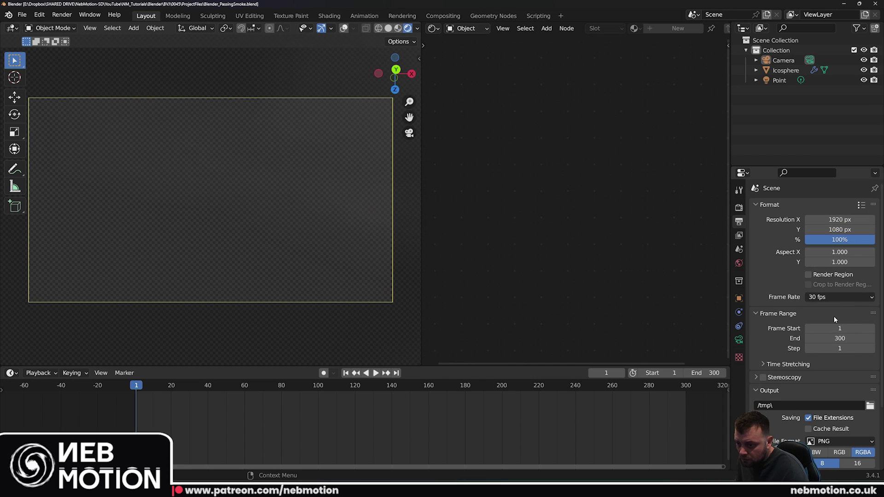
scroll(829, 304, "down", 2)
scroll(810, 253, "up", 2)
scroll(811, 348, "down", 2)
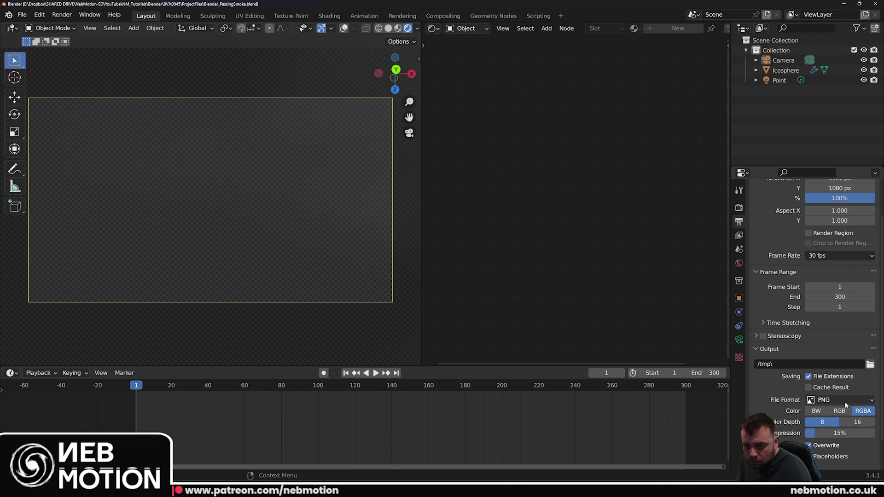
left_click(826, 400)
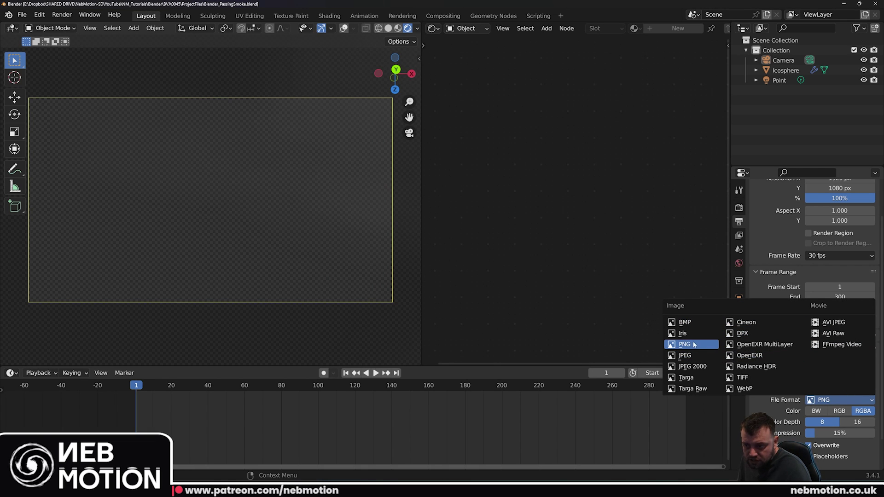
left_click(755, 377)
Set the output file format to FFmpeg Video.
left_click(823, 399)
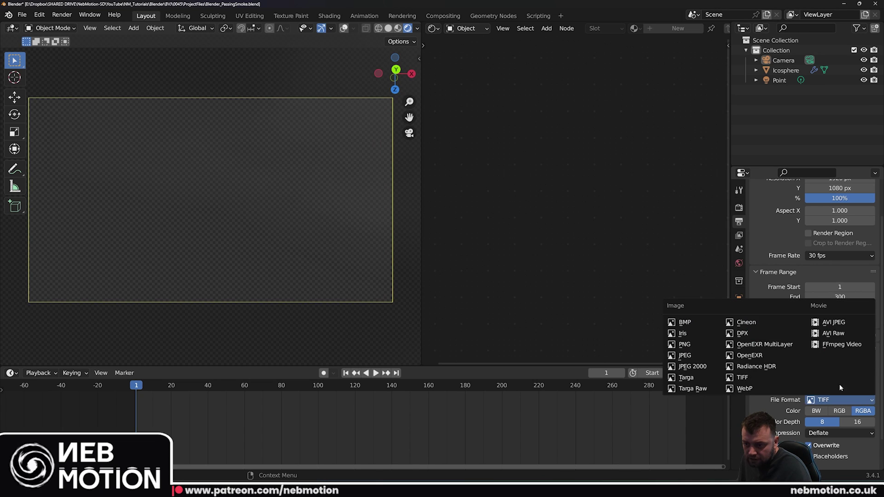
left_click(824, 400)
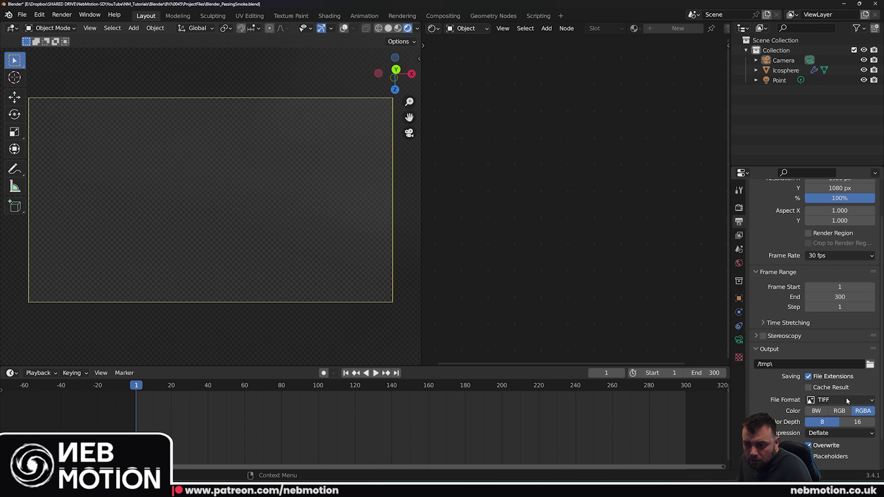
left_click(847, 400)
left_click(847, 400)
left_click(845, 399)
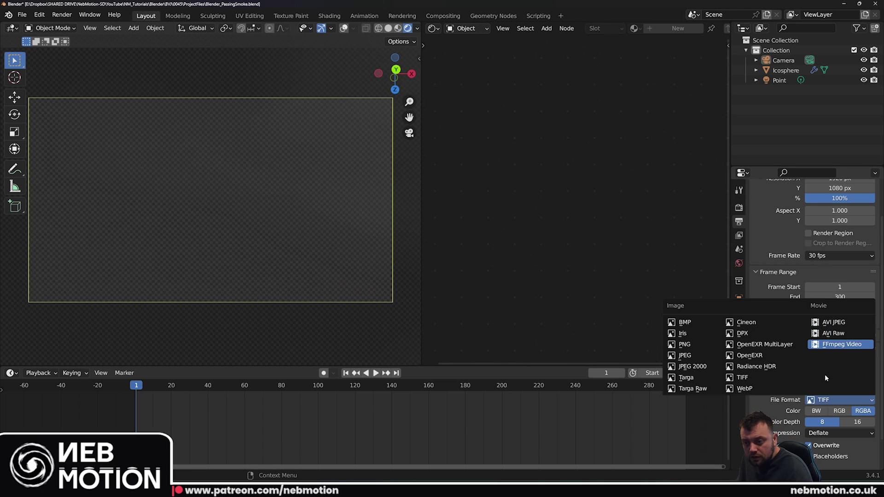
left_click(829, 346)
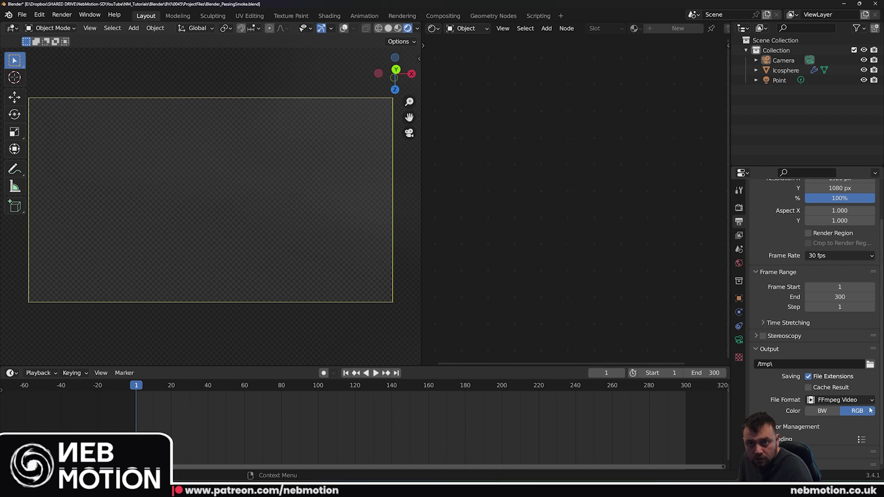
Set the FFmpeg Video encoding container to MPEG-4.
scroll(860, 404, "down", 1)
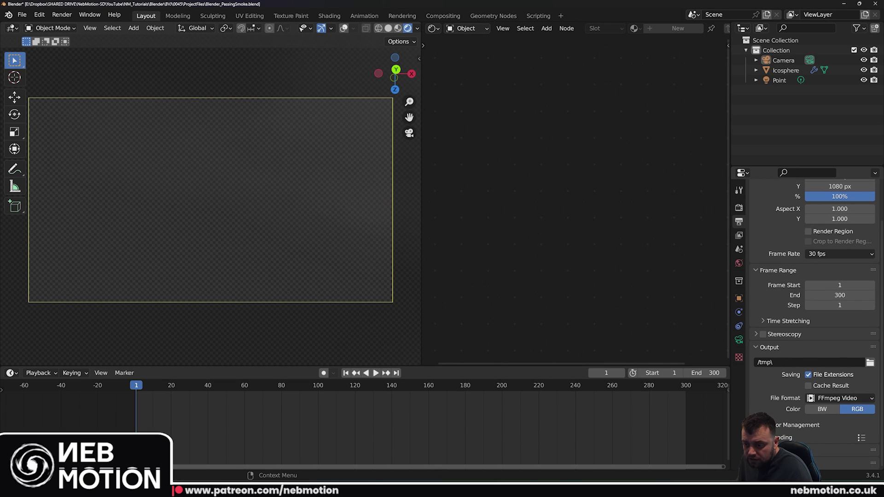
left_click(785, 424)
scroll(785, 366, "down", 3)
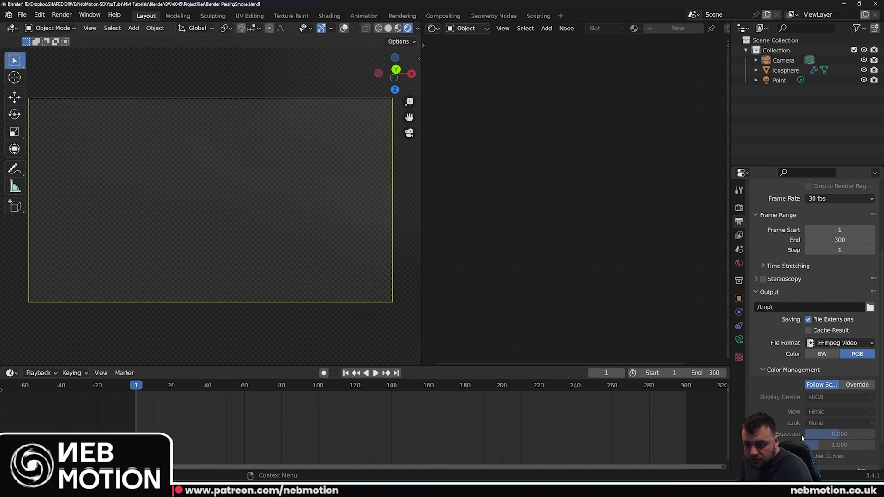
left_click(768, 371)
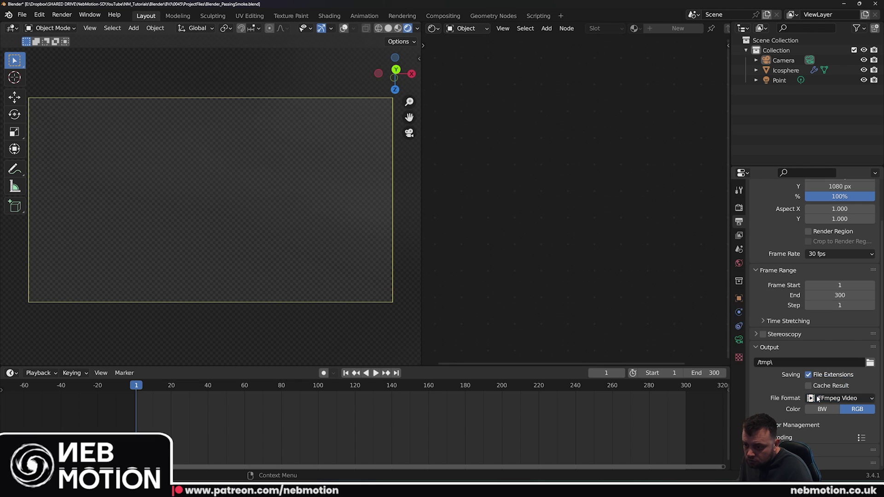
left_click(781, 425)
scroll(781, 425, "down", 5)
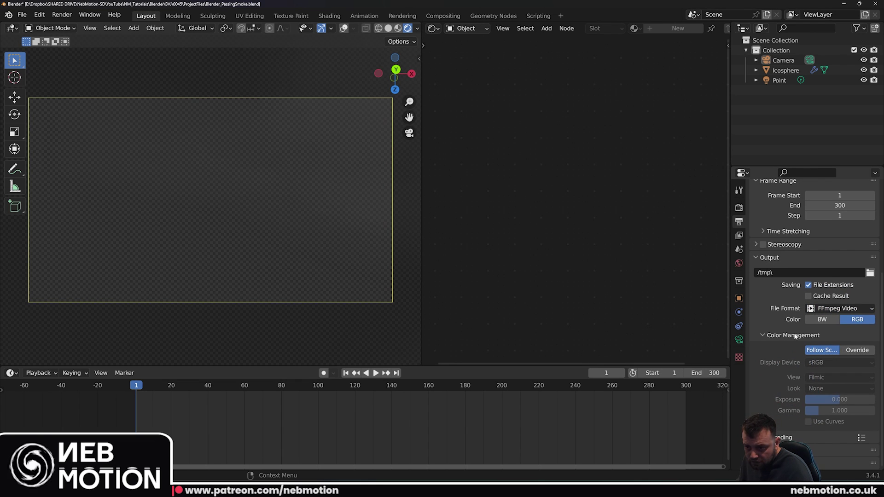
scroll(802, 426, "down", 4)
left_click(834, 384)
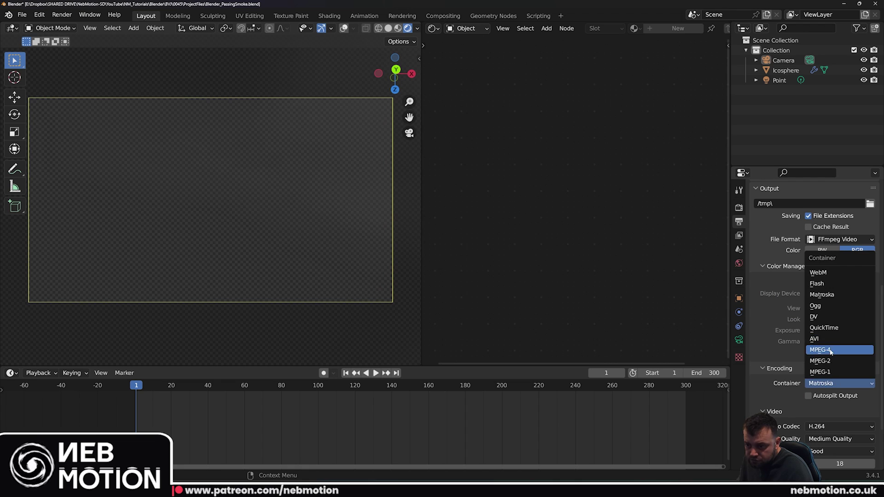
left_click(817, 351)
scroll(850, 361, "down", 2)
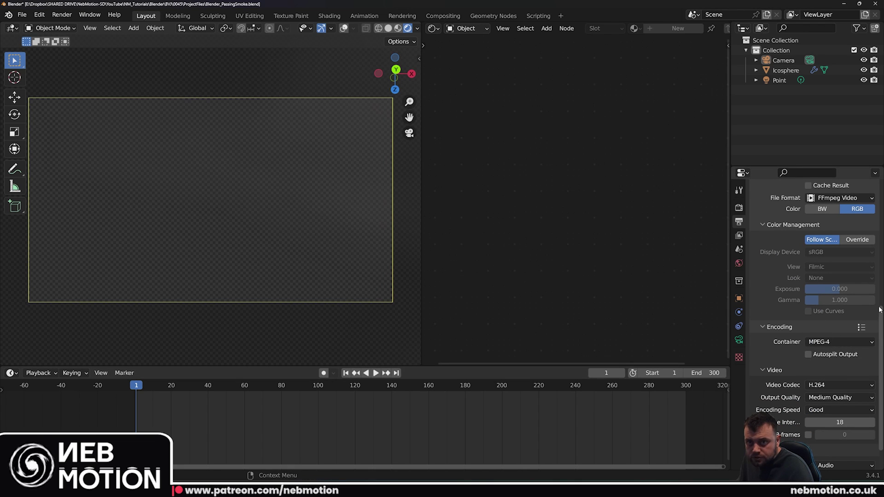
scroll(855, 356, "up", 2)
scroll(835, 387, "down", 2)
scroll(828, 322, "up", 4)
left_click(822, 280)
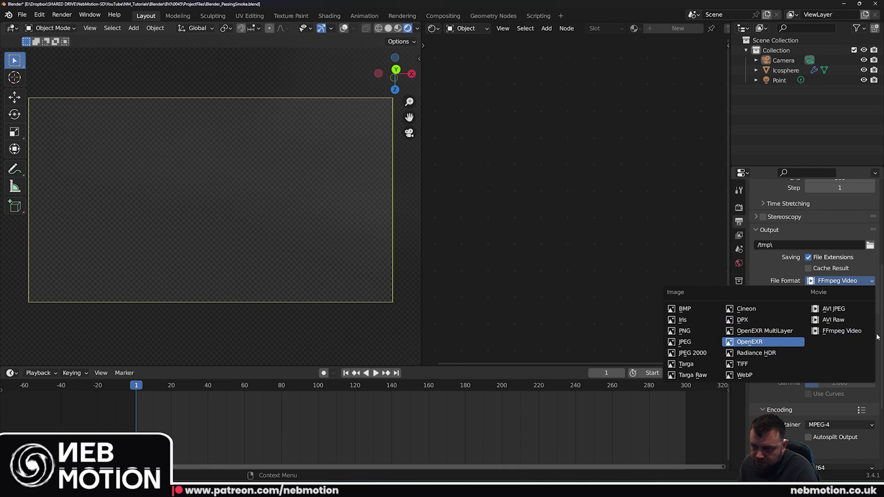
scroll(832, 362, "up", 5)
left_click(848, 372)
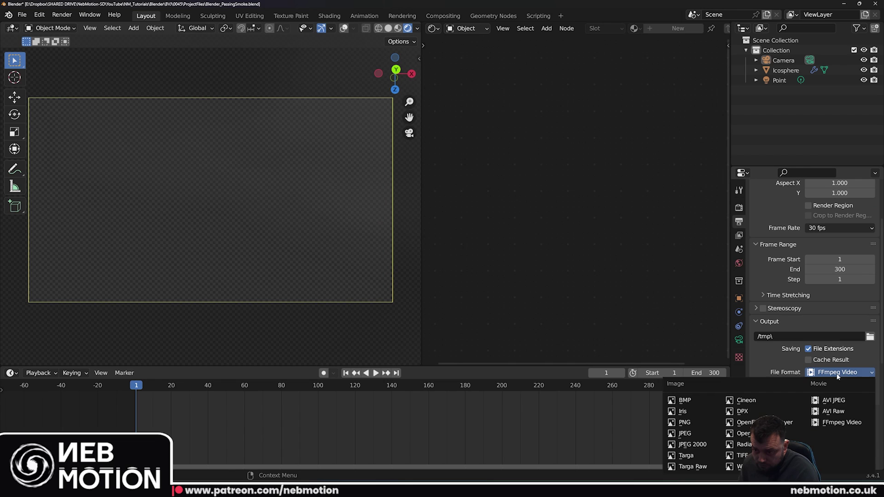
left_click(839, 372)
Encode the video in a QuickTime container with the QT rle / QT Animation codec and RGBA color.
scroll(840, 371, "down", 7)
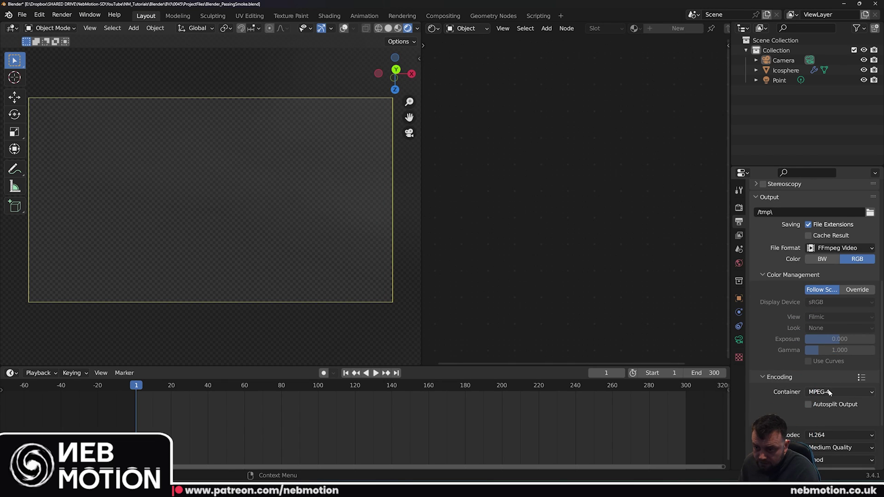
left_click(829, 393)
left_click(830, 337)
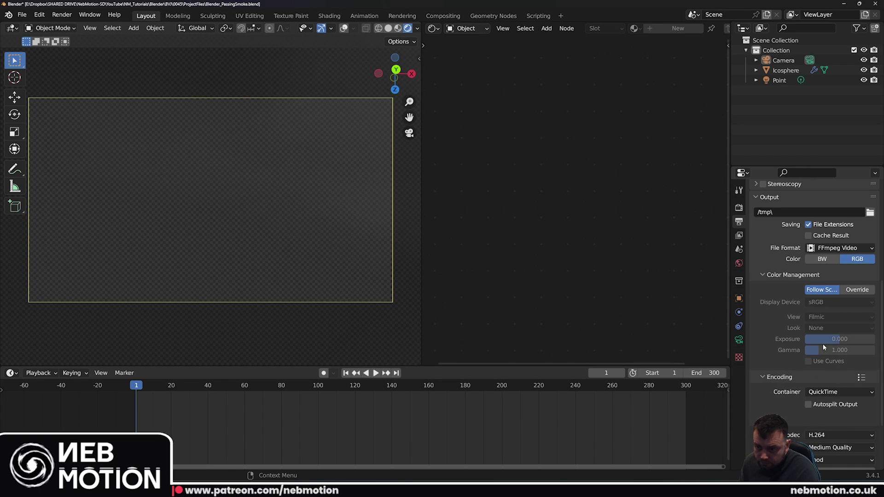
left_click(824, 435)
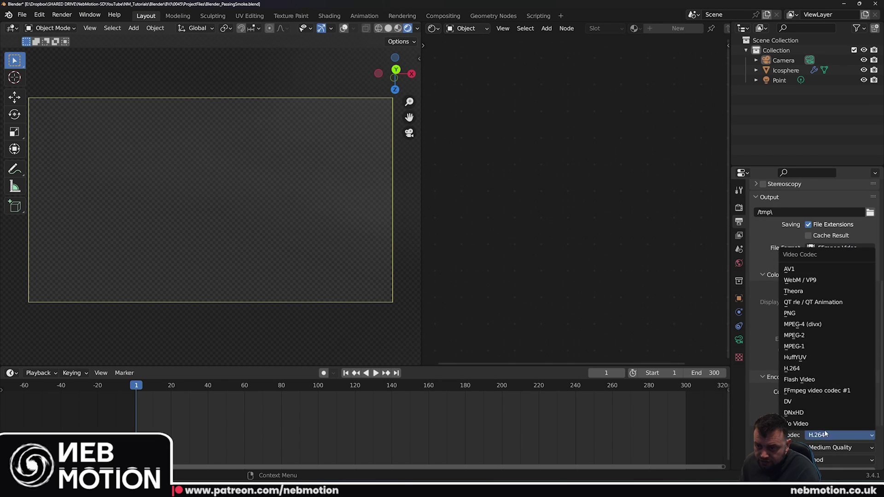
left_click(811, 303)
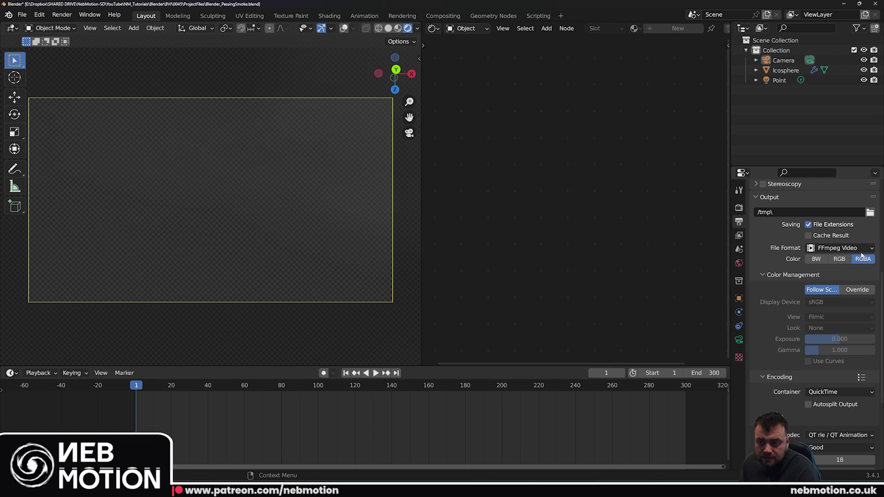
left_click(824, 392)
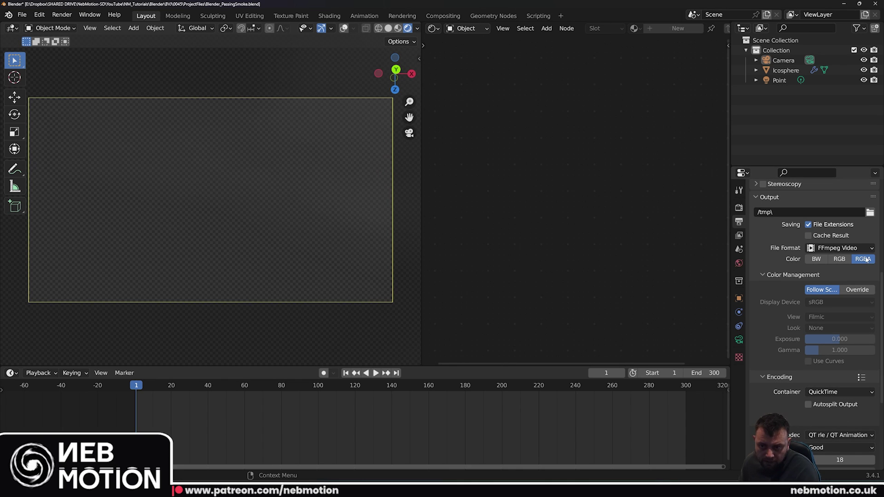
scroll(773, 366, "down", 3)
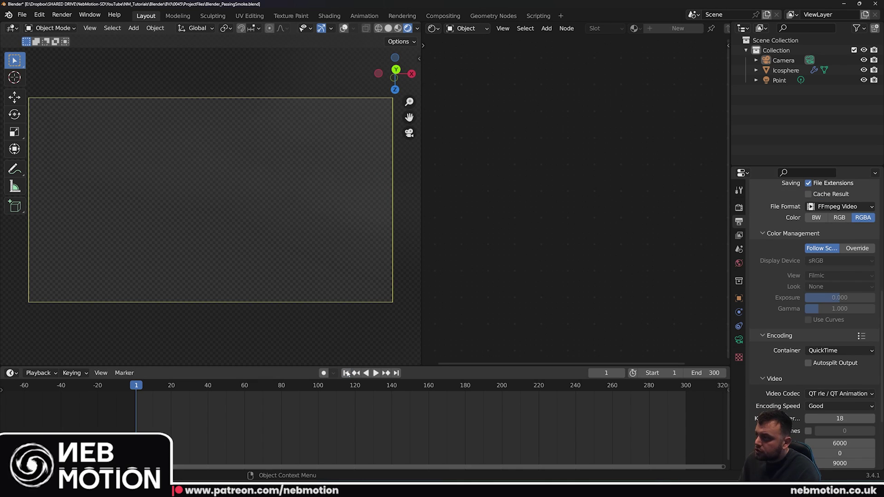
Save the project as Blender_Alpha_PassingSmoke.blend and replace the /tmp\ output path with the pasted path ending in Alpha_PassingSmoke.
scroll(782, 253, "up", 10)
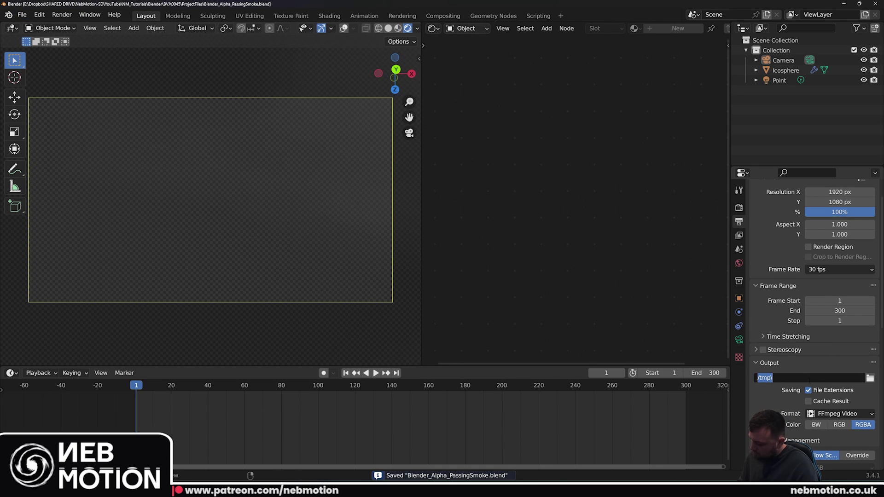
key("ctrl+v")
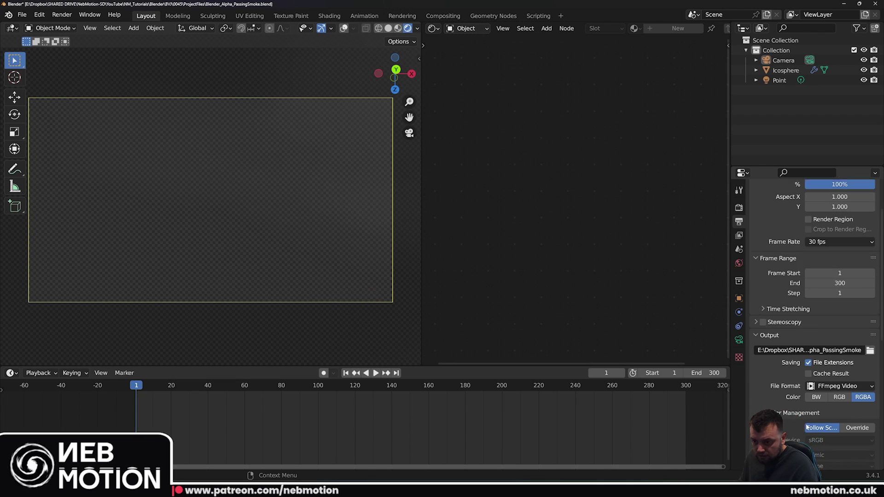
scroll(825, 409, "down", 1)
Save the project again and start rendering the animation.
key("ctrl+s")
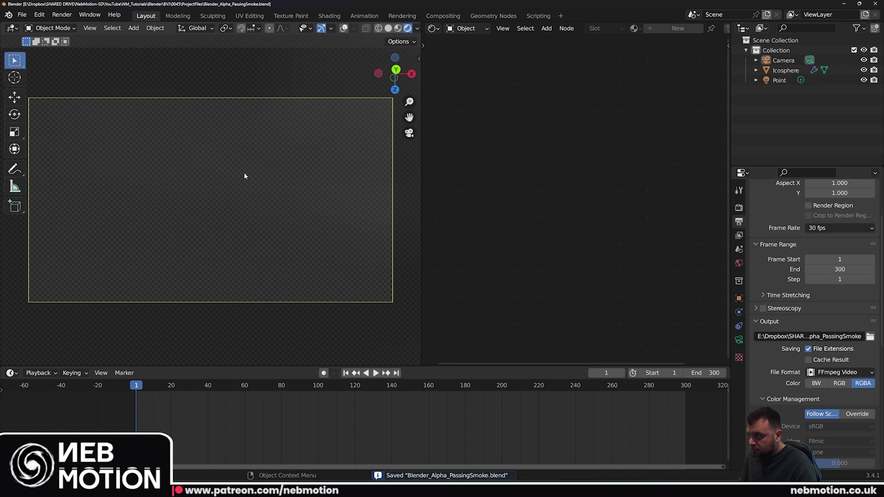
left_click(61, 14)
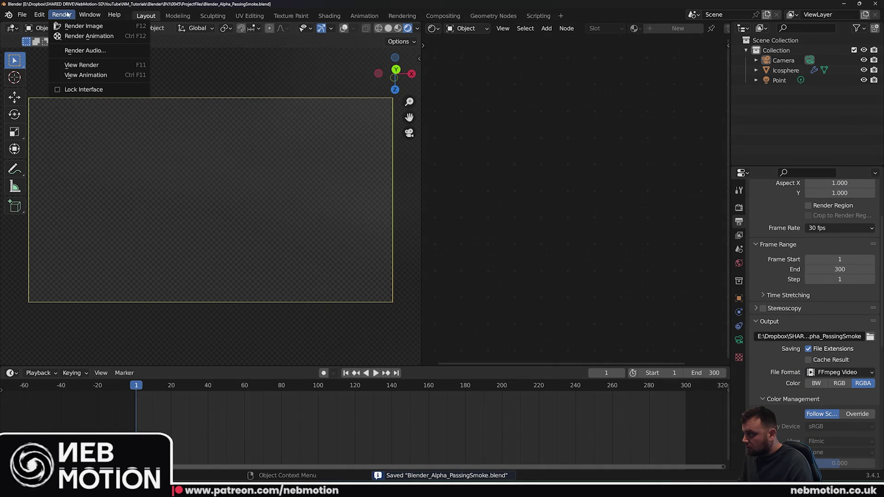
left_click(78, 35)
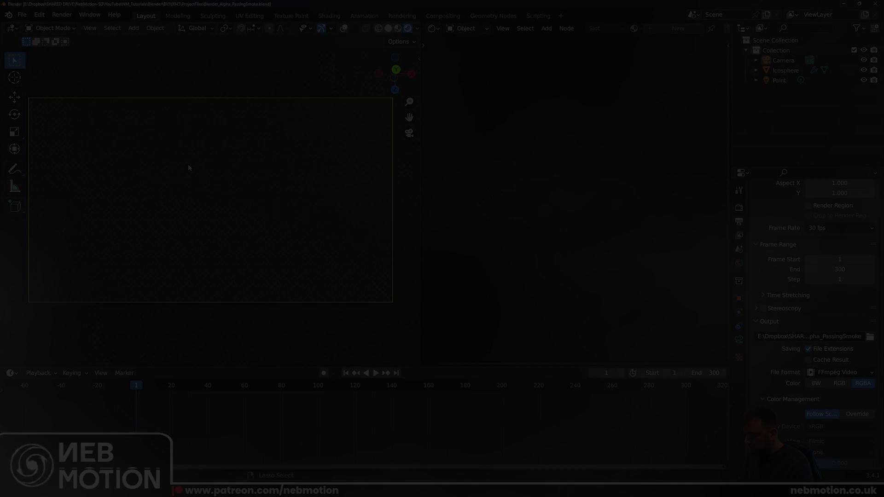